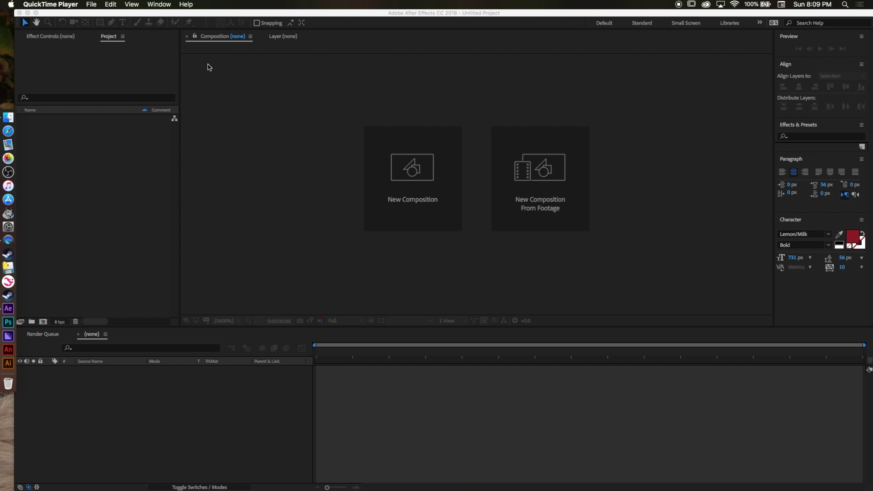
Step: Create a 3840×2160, 29.97 fps composition named Intro, lasting 0;00;10;05
{"action": "left_click", "coordinate": [412, 182]}
{"action": "left_click", "coordinate": [409, 188]}
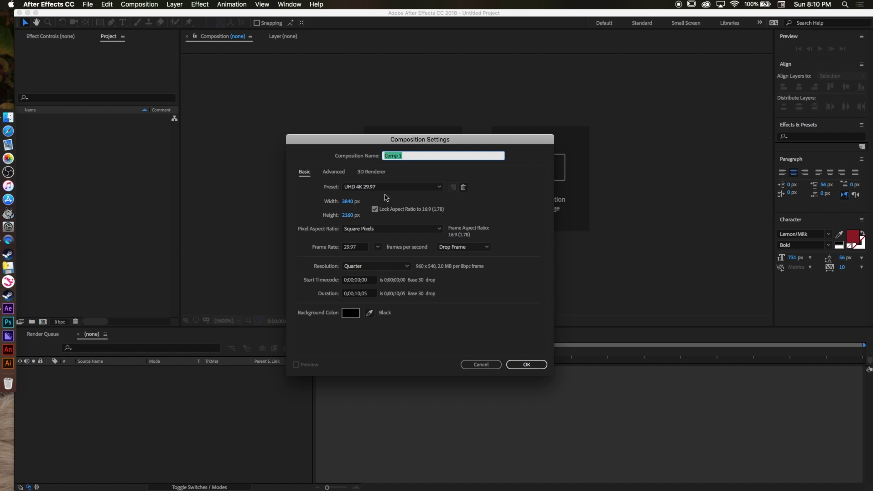
{"action": "key", "text": "BackSpace"}
{"action": "left_click", "coordinate": [359, 293]}
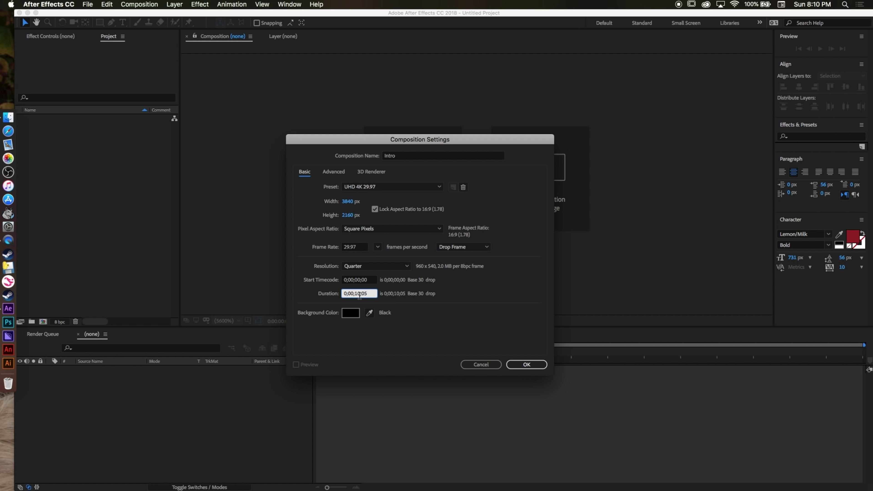
{"action": "left_click", "coordinate": [526, 364]}
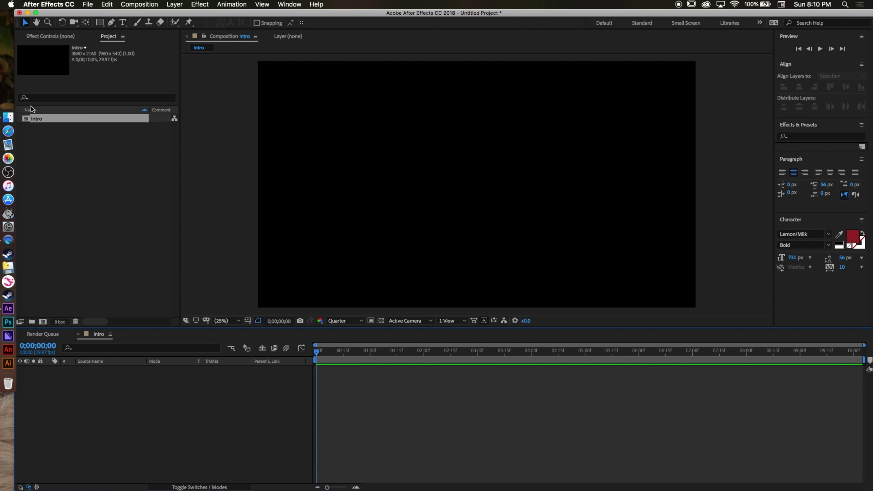
Step: Add the horse screenshot from Finder to the Intro timeline and scale it to nearly fill the frame height
{"action": "left_click", "coordinate": [9, 118]}
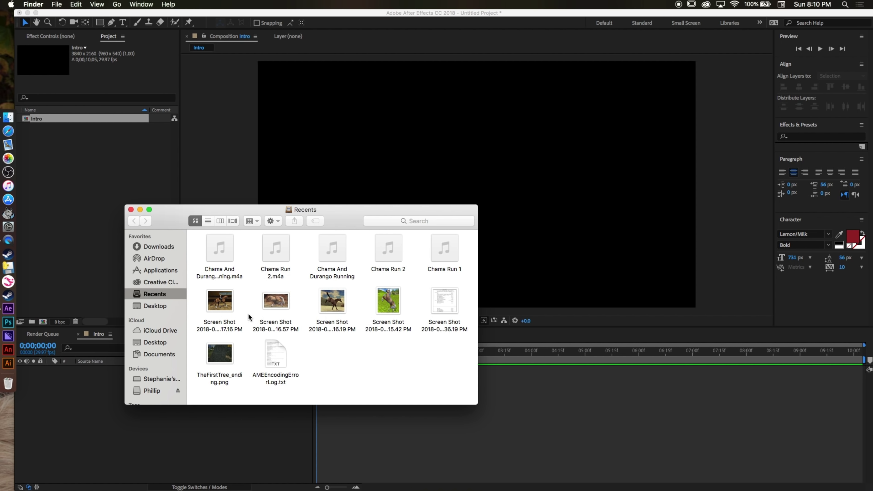
{"action": "left_click_drag", "start_coordinate": [340, 298], "coordinate": [491, 367]}
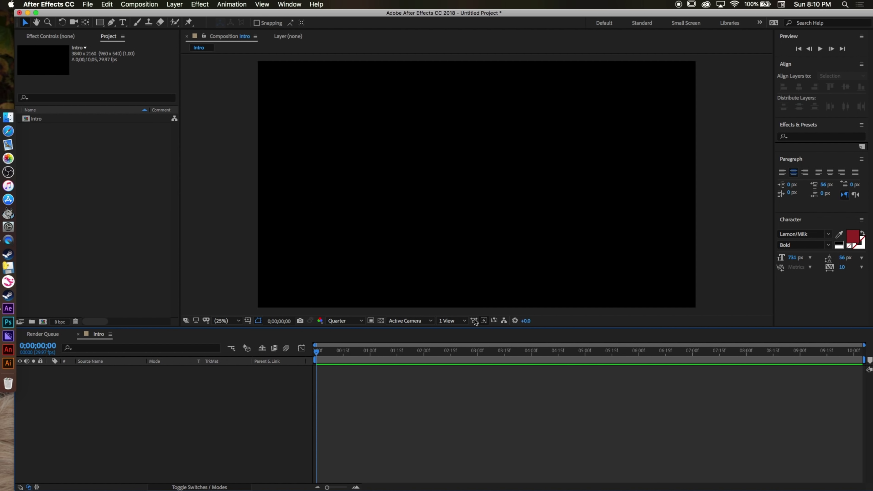
{"action": "left_click_drag", "start_coordinate": [503, 160], "coordinate": [658, 76]}
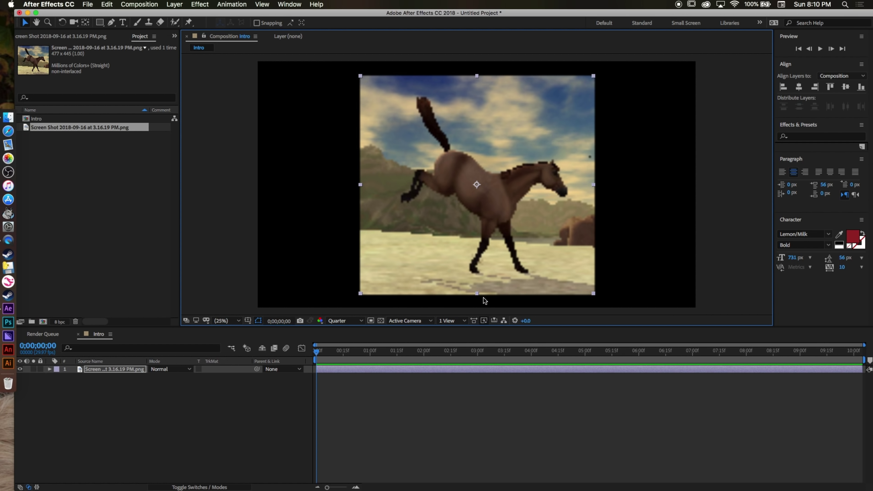
Step: Set the preview resolution to Full, leaving the workspace layout unchanged
{"action": "left_click", "coordinate": [344, 321]}
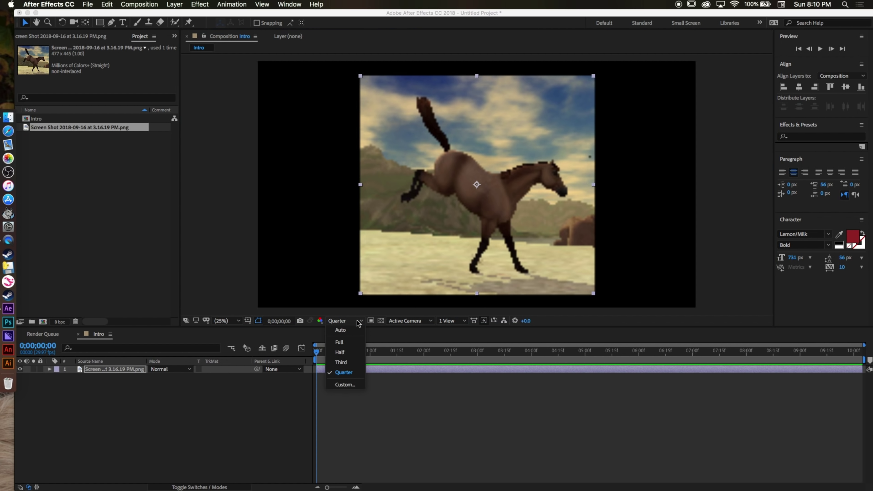
{"action": "left_click", "coordinate": [351, 342]}
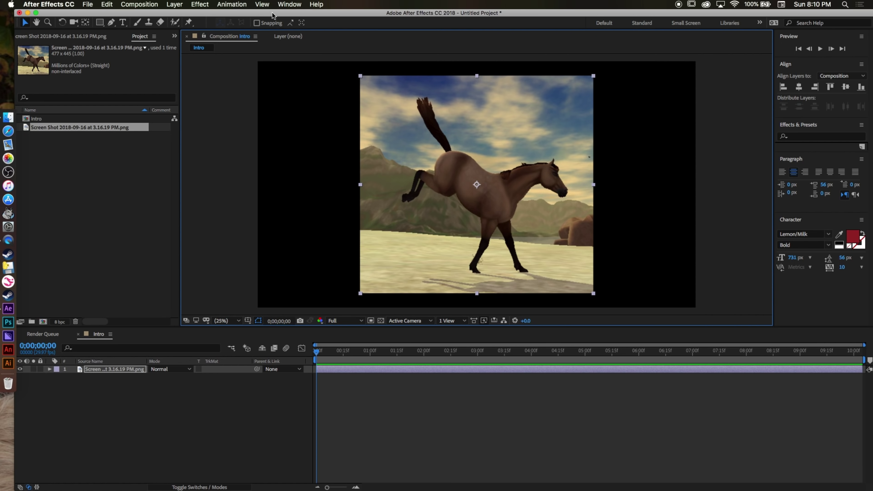
{"action": "left_click", "coordinate": [290, 4]}
{"action": "mouse_move", "coordinate": [429, 15]}
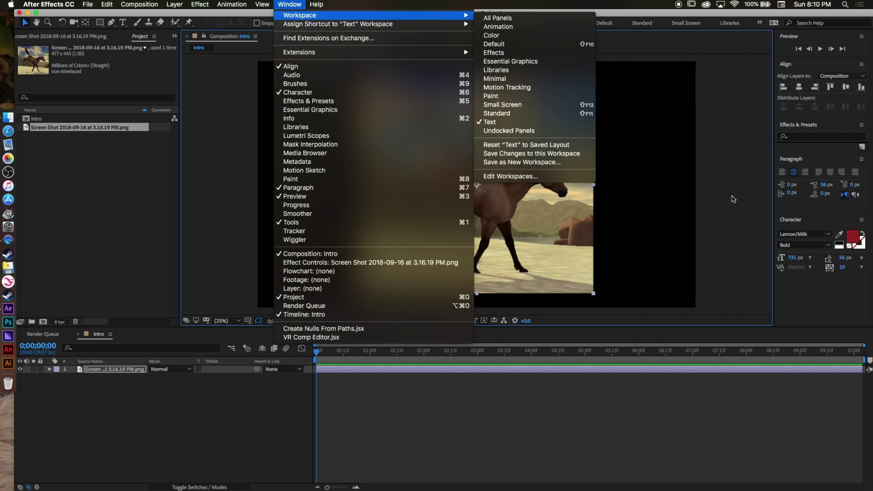
{"action": "left_click", "coordinate": [618, 406]}
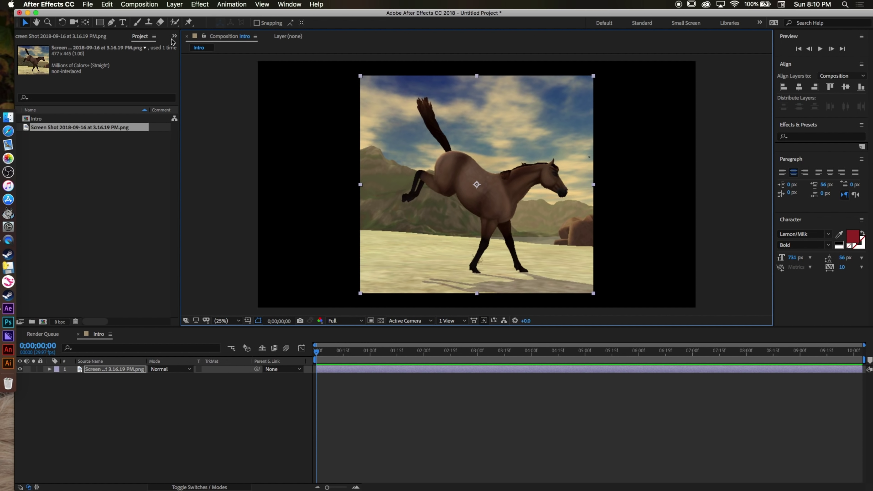
Step: With the Pen tool ready, zoom the viewer to 100% and pan to the horse's rump and tail
{"action": "left_click", "coordinate": [111, 23]}
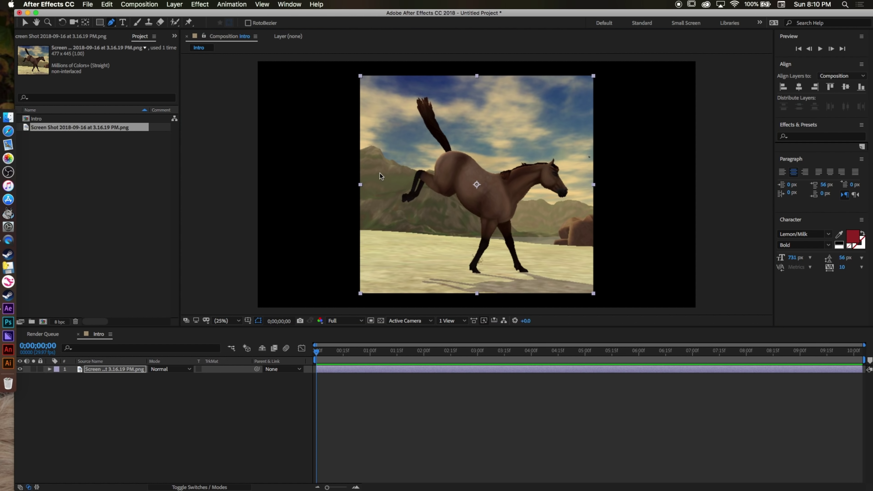
{"action": "key", "text": "period"}
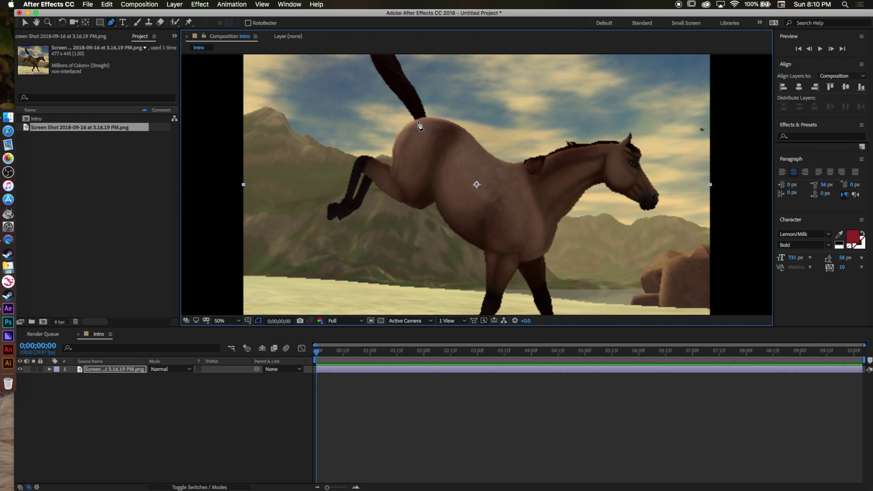
{"action": "key", "text": "period"}
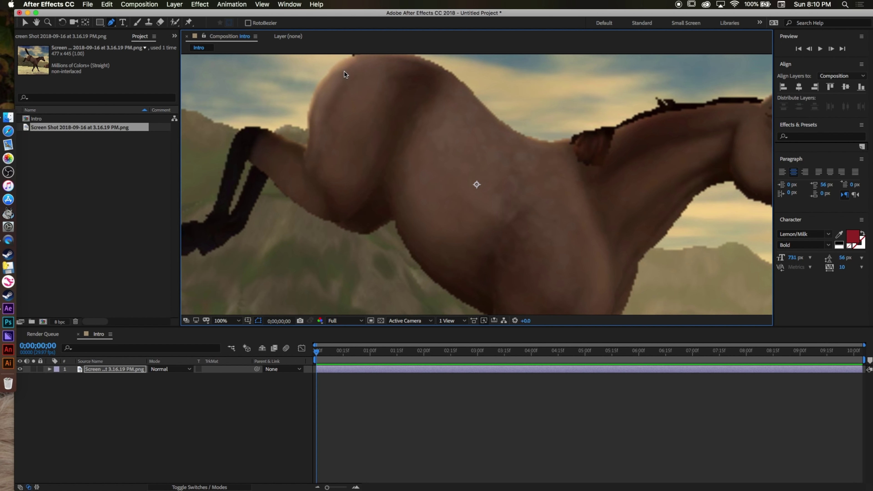
{"action": "left_click", "coordinate": [38, 22]}
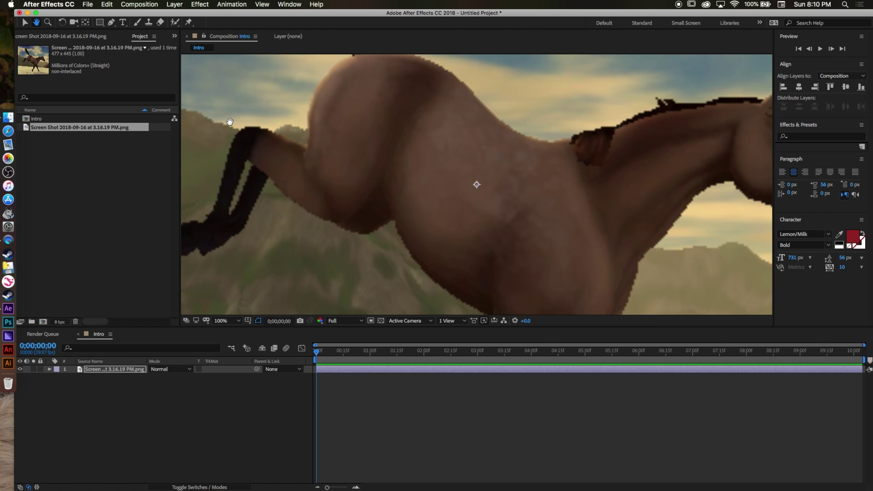
{"action": "left_click_drag", "start_coordinate": [229, 122], "coordinate": [347, 170]}
{"action": "left_click", "coordinate": [114, 22]}
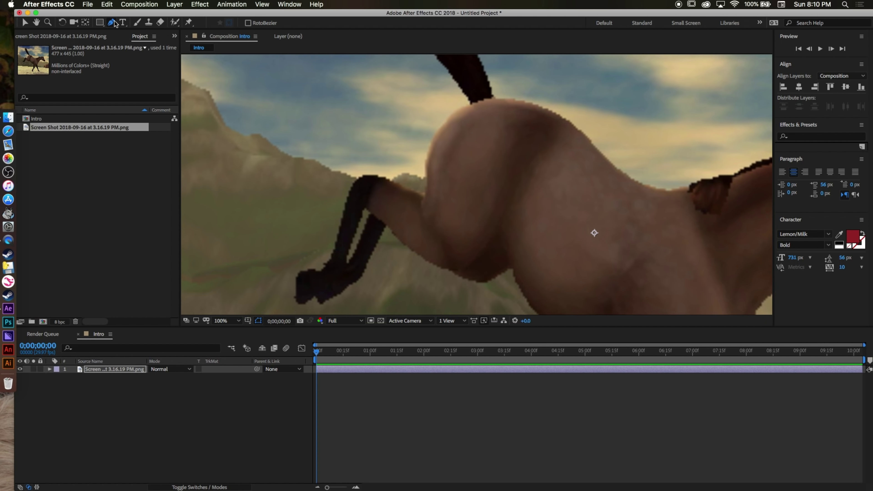
Step: Place mask points along the rump's edge and across the top of the raised hind leg
{"action": "left_click", "coordinate": [469, 107]}
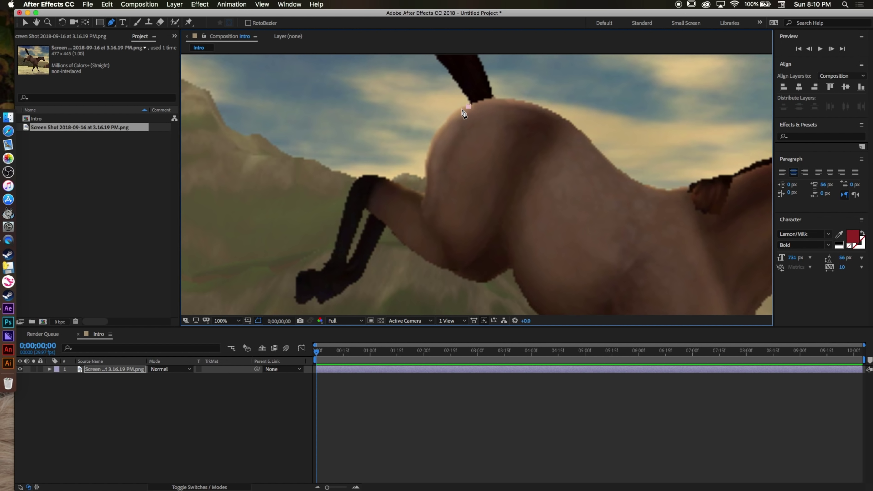
{"action": "left_click", "coordinate": [441, 129]}
{"action": "left_click", "coordinate": [435, 138]}
{"action": "left_click", "coordinate": [430, 150]}
{"action": "left_click", "coordinate": [427, 188]}
{"action": "left_click", "coordinate": [425, 196]}
{"action": "left_click", "coordinate": [412, 192]}
{"action": "left_click", "coordinate": [393, 184]}
{"action": "left_click", "coordinate": [377, 176]}
{"action": "left_click", "coordinate": [363, 176]}
Step: Trace the mask down the raised hind leg toward the hoof
{"action": "left_click", "coordinate": [357, 181]}
{"action": "left_click", "coordinate": [351, 191]}
{"action": "left_click", "coordinate": [346, 205]}
{"action": "left_click", "coordinate": [343, 222]}
{"action": "left_click", "coordinate": [338, 243]}
{"action": "left_click", "coordinate": [334, 257]}
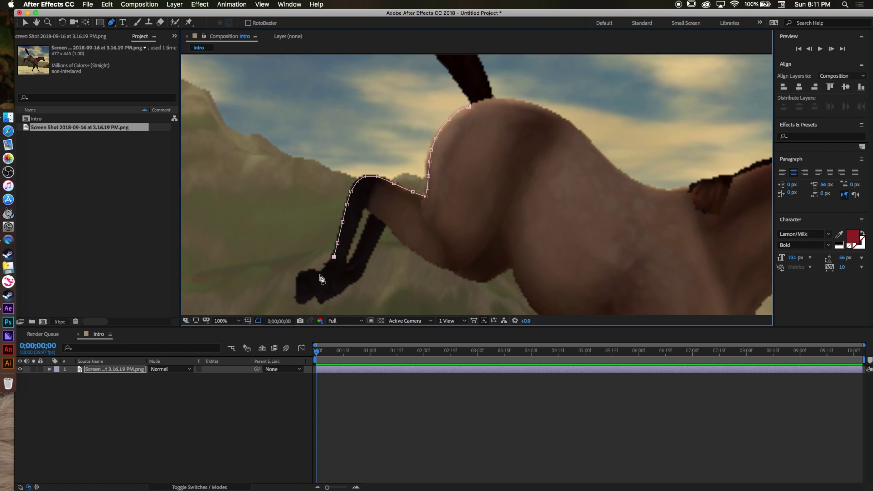
Step: Outline the raised hoof with straight mask points, undoing an accidental curved point
{"action": "left_click_drag", "start_coordinate": [320, 277], "coordinate": [289, 276]}
{"action": "key", "text": "cmd+z"}
{"action": "left_click", "coordinate": [329, 265]}
{"action": "left_click", "coordinate": [322, 271]}
{"action": "left_click", "coordinate": [308, 273]}
{"action": "left_click", "coordinate": [300, 274]}
{"action": "left_click", "coordinate": [297, 300]}
{"action": "left_click", "coordinate": [314, 293]}
{"action": "left_click", "coordinate": [319, 302]}
{"action": "left_click", "coordinate": [335, 294]}
{"action": "left_click", "coordinate": [350, 280]}
{"action": "left_click", "coordinate": [358, 278]}
Step: Trace the mask up the leg's underside and along the belly toward the front legs
{"action": "left_click", "coordinate": [386, 222]}
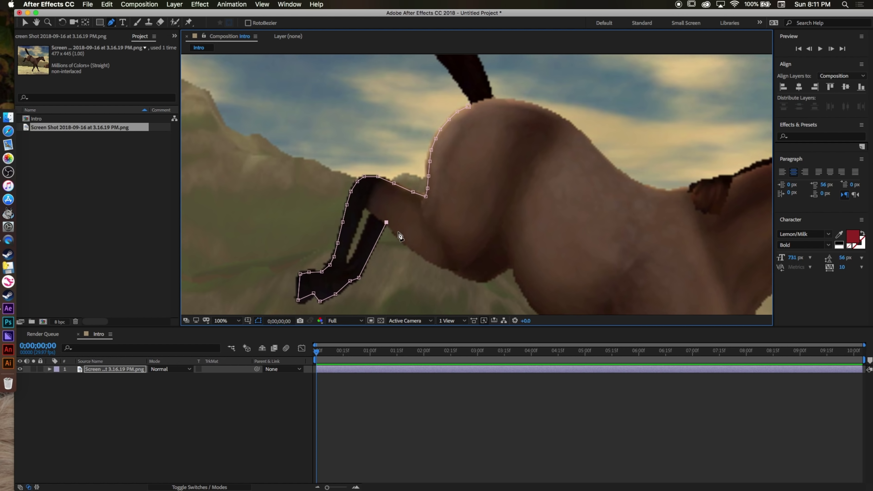
{"action": "left_click", "coordinate": [402, 237]}
{"action": "left_click", "coordinate": [421, 254]}
{"action": "left_click", "coordinate": [440, 264]}
{"action": "left_click", "coordinate": [457, 271]}
{"action": "left_click", "coordinate": [478, 281]}
{"action": "left_click", "coordinate": [489, 278]}
{"action": "left_click", "coordinate": [515, 265]}
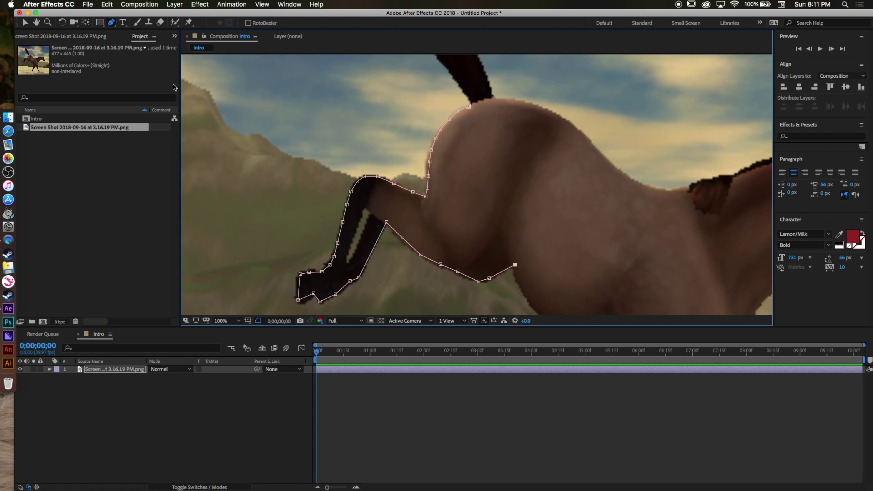
{"action": "left_click", "coordinate": [36, 22]}
{"action": "left_click_drag", "start_coordinate": [298, 150], "coordinate": [230, 103]}
{"action": "left_click_drag", "start_coordinate": [480, 265], "coordinate": [339, 120]}
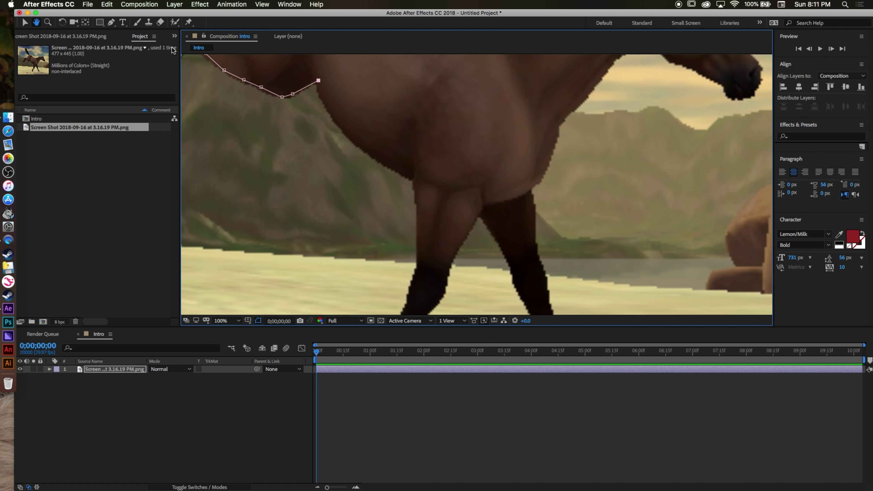
Step: Continue the mask from the belly down the first standing leg
{"action": "left_click", "coordinate": [112, 23]}
{"action": "left_click", "coordinate": [323, 95]}
{"action": "left_click", "coordinate": [332, 113]}
{"action": "left_click", "coordinate": [342, 126]}
{"action": "left_click", "coordinate": [360, 147]}
{"action": "left_click", "coordinate": [380, 160]}
{"action": "left_click", "coordinate": [405, 174]}
{"action": "left_click", "coordinate": [414, 178]}
{"action": "left_click", "coordinate": [418, 208]}
{"action": "left_click", "coordinate": [419, 248]}
{"action": "left_click", "coordinate": [419, 265]}
{"action": "left_click", "coordinate": [415, 280]}
Step: Pan to the lower legs and extend the mask down to the bottom of the first leg
{"action": "left_click", "coordinate": [36, 22]}
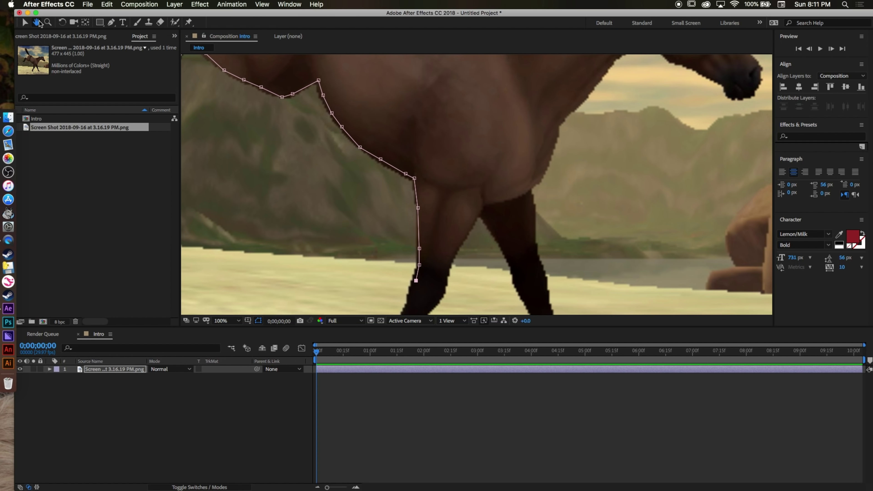
{"action": "left_click_drag", "start_coordinate": [429, 202], "coordinate": [398, 158]}
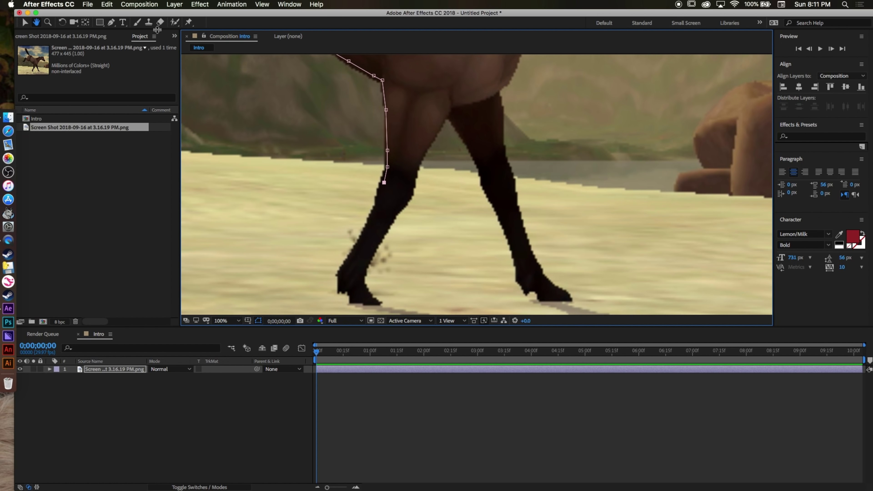
{"action": "left_click", "coordinate": [111, 22]}
{"action": "left_click", "coordinate": [379, 193]}
{"action": "left_click", "coordinate": [377, 207]}
{"action": "left_click", "coordinate": [359, 241]}
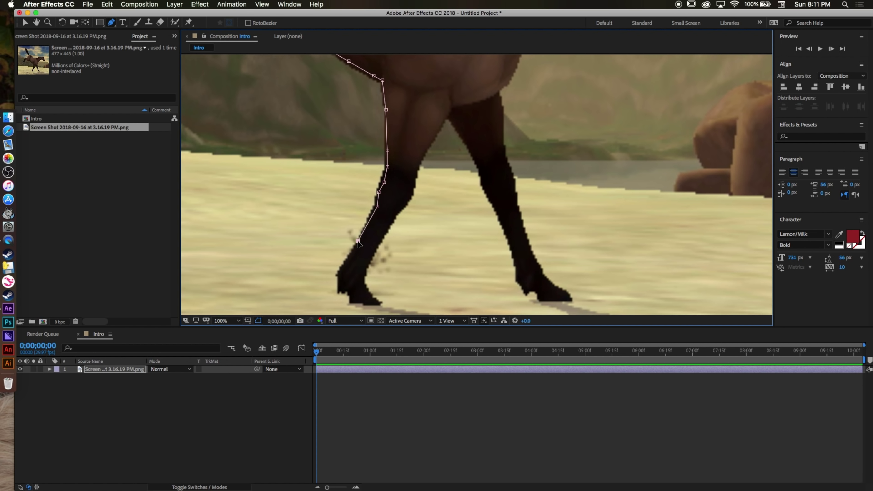
{"action": "left_click", "coordinate": [342, 268]}
{"action": "left_click", "coordinate": [338, 290]}
{"action": "left_click", "coordinate": [346, 290]}
Step: Outline the first hoof and trace back up the leg's other side
{"action": "left_click", "coordinate": [350, 296]}
{"action": "left_click", "coordinate": [351, 301]}
{"action": "left_click", "coordinate": [380, 303]}
{"action": "left_click", "coordinate": [365, 285]}
{"action": "left_click", "coordinate": [366, 290]}
{"action": "left_click", "coordinate": [363, 270]}
{"action": "left_click", "coordinate": [381, 240]}
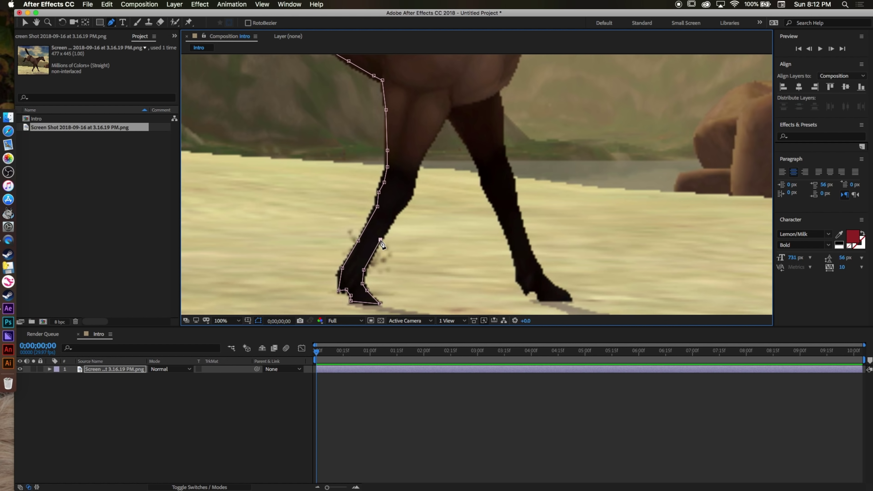
{"action": "left_click", "coordinate": [395, 214]}
{"action": "left_click", "coordinate": [407, 201]}
{"action": "left_click", "coordinate": [415, 183]}
{"action": "left_click", "coordinate": [414, 174]}
Step: Trace the mask up between the legs and down the second standing leg
{"action": "left_click", "coordinate": [430, 141]}
{"action": "left_click", "coordinate": [449, 111]}
{"action": "left_click", "coordinate": [458, 125]}
{"action": "left_click", "coordinate": [471, 148]}
{"action": "left_click", "coordinate": [479, 167]}
{"action": "left_click", "coordinate": [481, 174]}
{"action": "left_click", "coordinate": [482, 183]}
{"action": "left_click", "coordinate": [493, 203]}
{"action": "left_click", "coordinate": [507, 231]}
{"action": "left_click", "coordinate": [513, 250]}
{"action": "left_click", "coordinate": [516, 269]}
{"action": "left_click", "coordinate": [516, 278]}
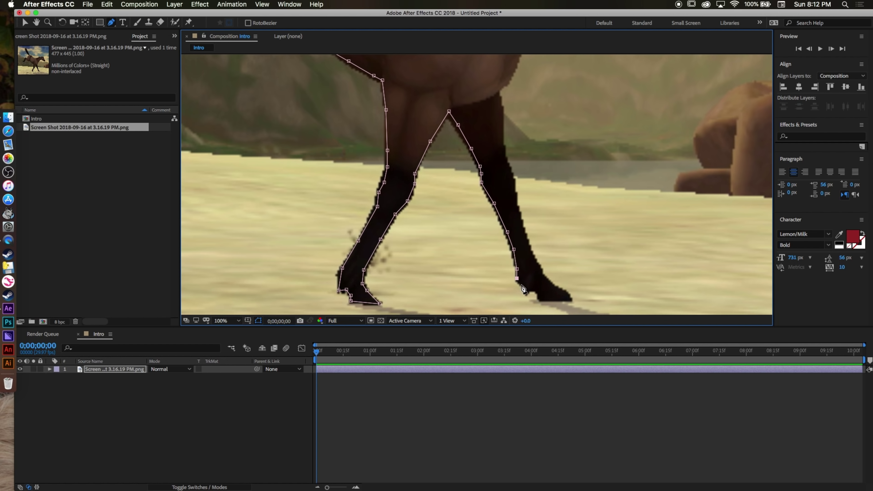
{"action": "left_click", "coordinate": [525, 293]}
Step: Outline the second hoof, marking its tip
{"action": "left_click", "coordinate": [532, 288]}
{"action": "left_click", "coordinate": [539, 293]}
{"action": "left_click", "coordinate": [571, 300]}
{"action": "left_click", "coordinate": [555, 286]}
{"action": "left_click", "coordinate": [541, 273]}
Step: Trace the mask up the second leg's front edge toward the chest
{"action": "left_click", "coordinate": [535, 260]}
{"action": "left_click", "coordinate": [518, 214]}
{"action": "left_click", "coordinate": [514, 188]}
{"action": "left_click", "coordinate": [512, 173]}
{"action": "left_click", "coordinate": [504, 159]}
{"action": "left_click", "coordinate": [503, 135]}
{"action": "left_click", "coordinate": [502, 109]}
{"action": "left_click", "coordinate": [496, 94]}
{"action": "left_click", "coordinate": [36, 22]}
{"action": "left_click_drag", "start_coordinate": [383, 123], "coordinate": [259, 242]}
{"action": "left_click_drag", "start_coordinate": [359, 153], "coordinate": [293, 228]}
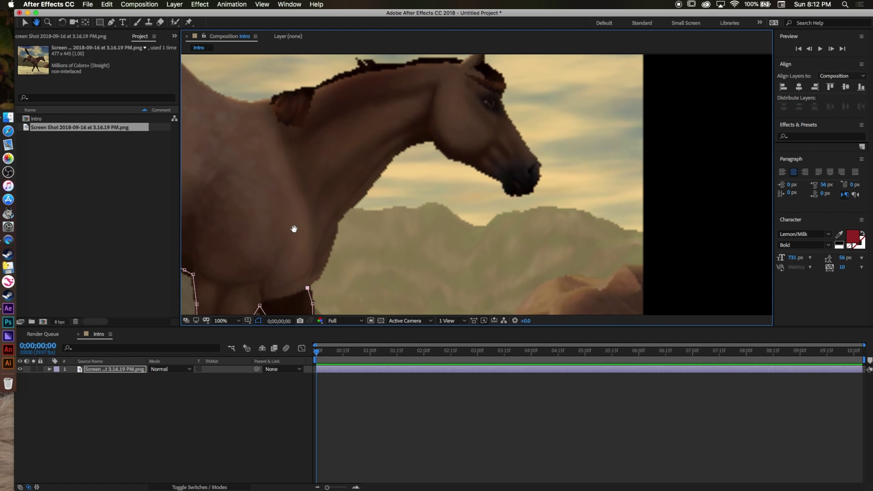
Step: Place Pen mask points up the horse's chest, neck, throat and jaw
{"action": "left_click", "coordinate": [319, 275]}
{"action": "left_click", "coordinate": [330, 247]}
{"action": "left_click", "coordinate": [336, 224]}
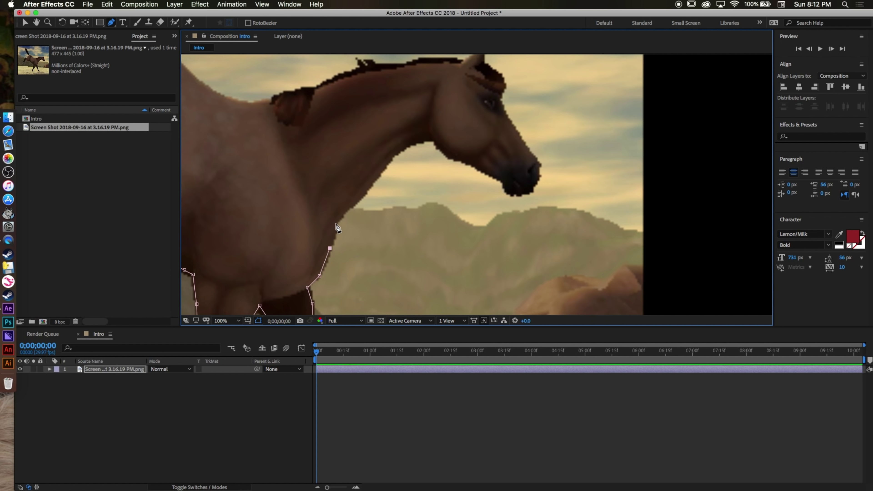
{"action": "left_click", "coordinate": [360, 198]}
{"action": "left_click", "coordinate": [375, 176]}
{"action": "left_click", "coordinate": [395, 152]}
{"action": "left_click", "coordinate": [413, 142]}
{"action": "left_click", "coordinate": [433, 137]}
{"action": "left_click", "coordinate": [440, 147]}
{"action": "left_click", "coordinate": [450, 157]}
{"action": "left_click", "coordinate": [464, 161]}
Step: Continue the mask around the jaw and muzzle and up the face
{"action": "left_click", "coordinate": [494, 175]}
{"action": "left_click", "coordinate": [505, 183]}
{"action": "left_click", "coordinate": [507, 192]}
{"action": "left_click", "coordinate": [516, 194]}
{"action": "left_click", "coordinate": [533, 194]}
{"action": "left_click", "coordinate": [542, 177]}
{"action": "left_click", "coordinate": [537, 164]}
{"action": "left_click", "coordinate": [510, 120]}
{"action": "left_click", "coordinate": [499, 100]}
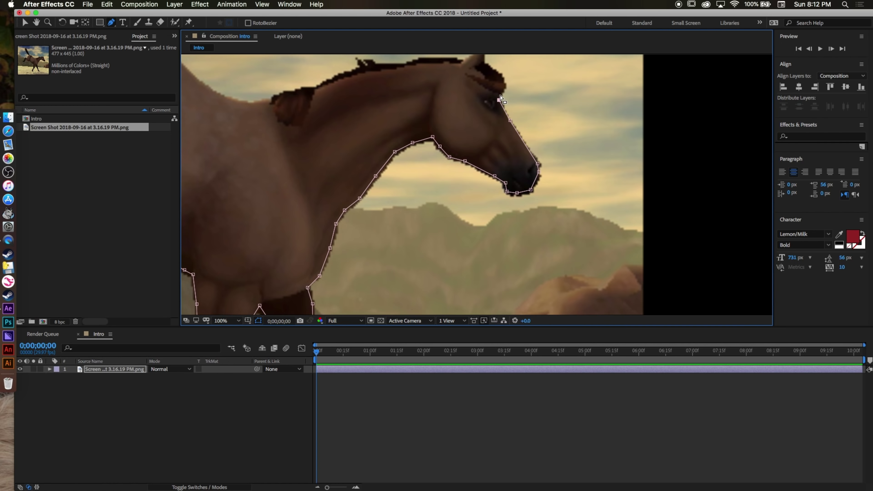
Step: Zoom to 200% and trace the mask over the ear and along the mane
{"action": "scroll", "coordinate": [498, 100], "scroll_direction": "up", "scroll_amount": 2}
{"action": "key", "text": "h"}
{"action": "left_click_drag", "start_coordinate": [481, 137], "coordinate": [530, 187]}
{"action": "left_click", "coordinate": [111, 22]}
{"action": "left_click", "coordinate": [561, 162]}
{"action": "left_click", "coordinate": [554, 129]}
{"action": "left_click", "coordinate": [526, 109]}
{"action": "left_click", "coordinate": [529, 72]}
{"action": "left_click", "coordinate": [491, 102]}
{"action": "left_click", "coordinate": [408, 98]}
{"action": "left_click", "coordinate": [361, 112]}
Step: Outline the mane tuft with mask points
{"action": "left_click", "coordinate": [299, 107]}
{"action": "left_click", "coordinate": [290, 97]}
{"action": "left_click", "coordinate": [273, 97]}
{"action": "left_click", "coordinate": [277, 113]}
{"action": "left_click", "coordinate": [260, 120]}
Step: Bring the horse's back into view and trace the mask down to the withers
{"action": "key", "text": "h"}
{"action": "left_click_drag", "start_coordinate": [262, 126], "coordinate": [588, 233]}
{"action": "key", "text": "g"}
{"action": "left_click", "coordinate": [721, 213]}
{"action": "left_click", "coordinate": [697, 222]}
{"action": "left_click", "coordinate": [671, 237]}
{"action": "left_click", "coordinate": [637, 241]}
{"action": "left_click", "coordinate": [625, 248]}
{"action": "left_click", "coordinate": [601, 250]}
{"action": "left_click", "coordinate": [581, 267]}
Step: Continue the mask along the back to the rump
{"action": "left_click", "coordinate": [525, 271]}
{"action": "left_click", "coordinate": [458, 252]}
{"action": "left_click", "coordinate": [412, 210]}
{"action": "left_click", "coordinate": [357, 148]}
{"action": "left_click", "coordinate": [304, 121]}
Step: Bring the tail into view at 100% and trace up its right edge
{"action": "key", "text": "h"}
{"action": "mouse_move", "coordinate": [304, 121]}
{"action": "left_mouse_down"}
{"action": "mouse_move", "coordinate": [522, 186]}
{"action": "mouse_move", "coordinate": [579, 274]}
{"action": "left_mouse_up"}
{"action": "left_click", "coordinate": [111, 23]}
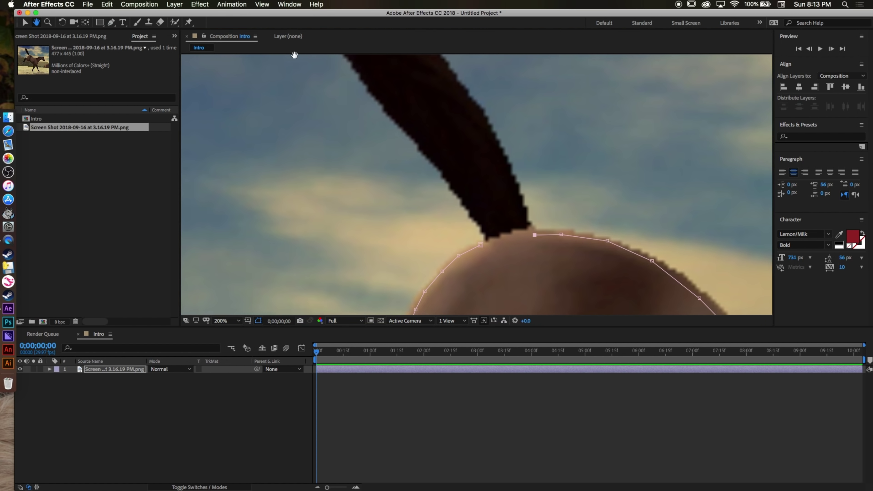
{"action": "key", "text": "comma"}
{"action": "left_click", "coordinate": [519, 289]}
{"action": "left_click", "coordinate": [507, 254]}
{"action": "left_click", "coordinate": [490, 229]}
{"action": "left_click", "coordinate": [466, 192]}
{"action": "left_click", "coordinate": [454, 153]}
{"action": "left_click", "coordinate": [437, 120]}
{"action": "left_click", "coordinate": [427, 82]}
{"action": "left_click", "coordinate": [405, 88]}
Step: Outline the strands at the tail tip
{"action": "left_click", "coordinate": [410, 101]}
{"action": "left_click", "coordinate": [410, 109]}
{"action": "left_click", "coordinate": [398, 99]}
{"action": "left_click", "coordinate": [391, 98]}
{"action": "left_click", "coordinate": [392, 88]}
{"action": "left_click", "coordinate": [386, 94]}
{"action": "left_click", "coordinate": [387, 110]}
{"action": "left_click", "coordinate": [391, 123]}
Step: Trace down the tail's left edge and close the mask on its first point
{"action": "left_click", "coordinate": [398, 143]}
{"action": "left_click", "coordinate": [416, 169]}
{"action": "left_click", "coordinate": [422, 194]}
{"action": "left_click", "coordinate": [446, 225]}
{"action": "left_click", "coordinate": [473, 256]}
{"action": "left_click", "coordinate": [492, 279]}
{"action": "left_click", "coordinate": [501, 298]}
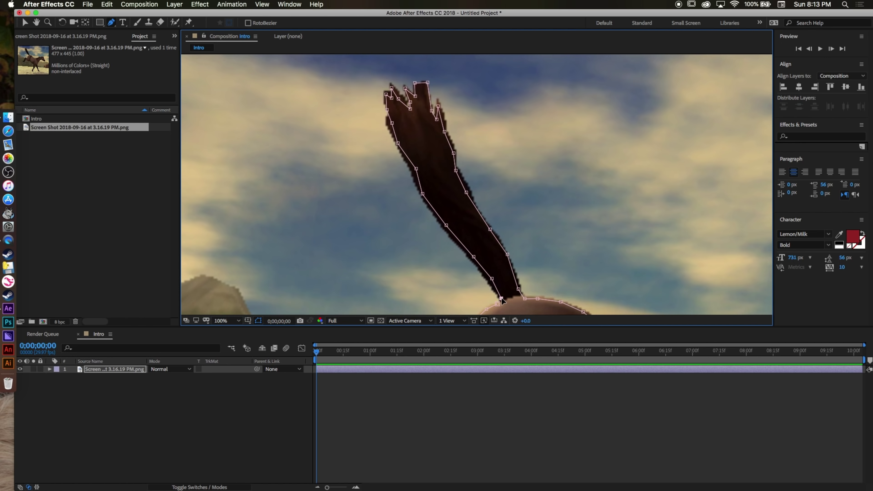
{"action": "left_click", "coordinate": [497, 303]}
{"action": "left_click", "coordinate": [36, 23]}
{"action": "left_click_drag", "start_coordinate": [321, 236], "coordinate": [325, 84]}
{"action": "left_click_drag", "start_coordinate": [378, 195], "coordinate": [374, 101]}
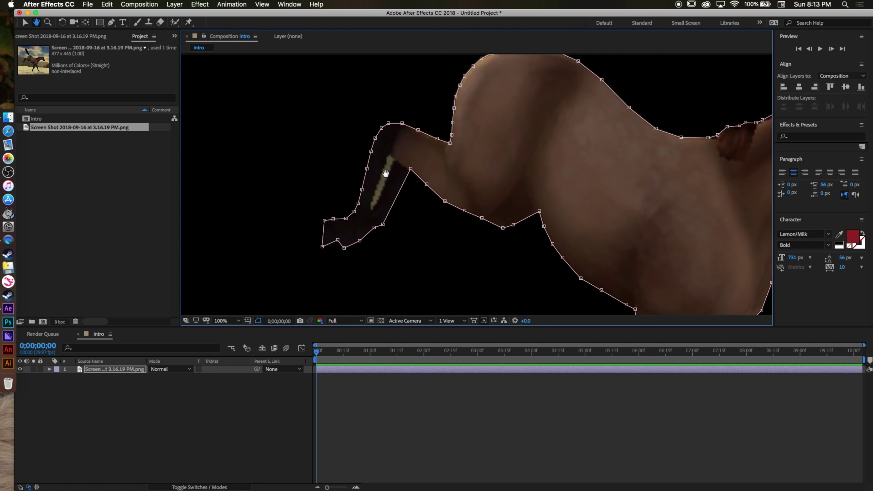
Step: Zoom in and draw a closed Pen mask around the pale stripe on the hind leg
{"action": "scroll", "coordinate": [423, 200], "scroll_direction": "up", "scroll_amount": 4}
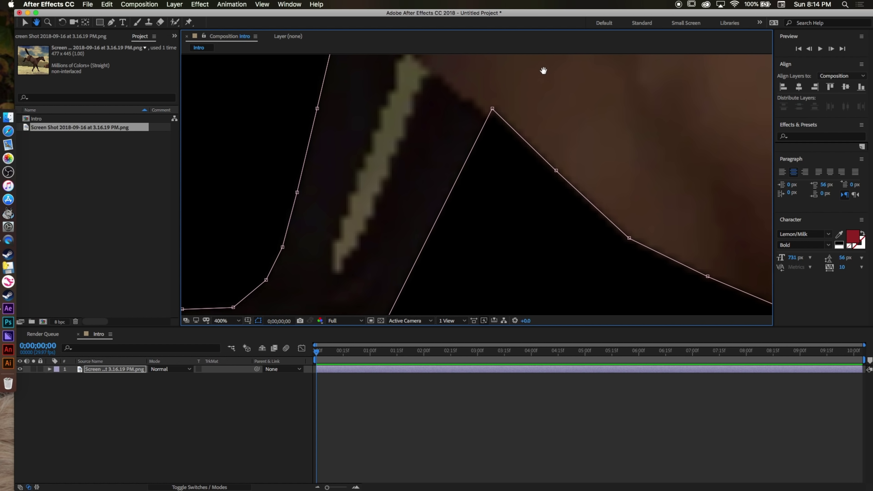
{"action": "scroll", "coordinate": [376, 137], "scroll_direction": "up", "scroll_amount": 1}
{"action": "left_click", "coordinate": [112, 24]}
{"action": "left_click", "coordinate": [404, 63]}
{"action": "left_click", "coordinate": [448, 96]}
{"action": "left_click", "coordinate": [433, 133]}
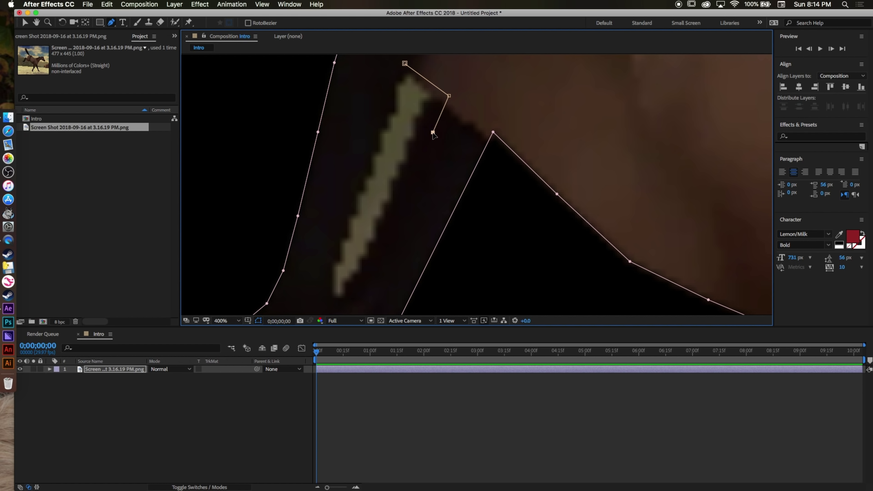
{"action": "left_click", "coordinate": [389, 220]}
{"action": "left_click", "coordinate": [349, 295]}
{"action": "left_click", "coordinate": [336, 308]}
{"action": "left_click", "coordinate": [331, 288]}
{"action": "left_click", "coordinate": [338, 233]}
{"action": "left_click", "coordinate": [383, 122]}
{"action": "left_click", "coordinate": [404, 63]}
Step: Set Mask 2's mode to Subtract in the horse layer's masks
{"action": "left_click", "coordinate": [50, 369]}
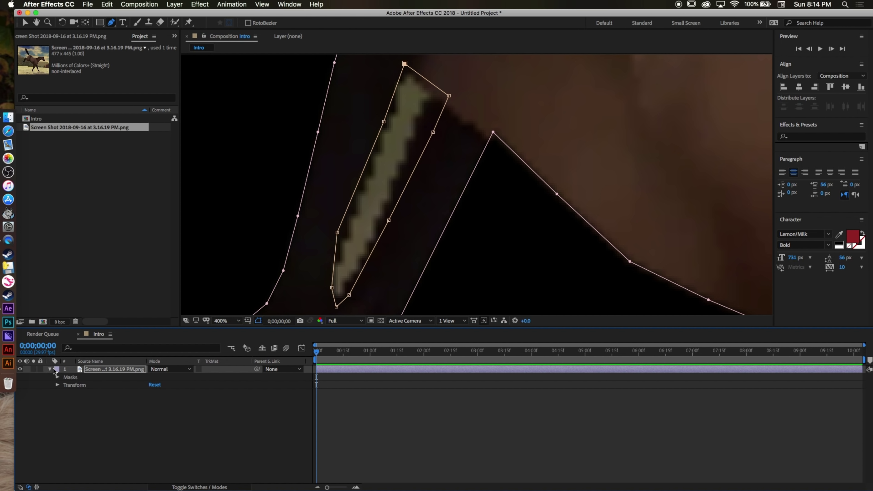
{"action": "left_click", "coordinate": [57, 377]}
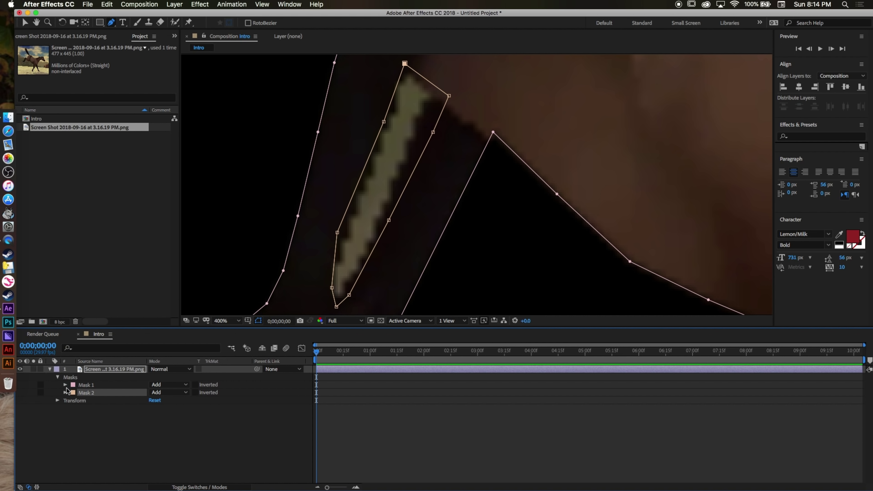
{"action": "left_click", "coordinate": [65, 392]}
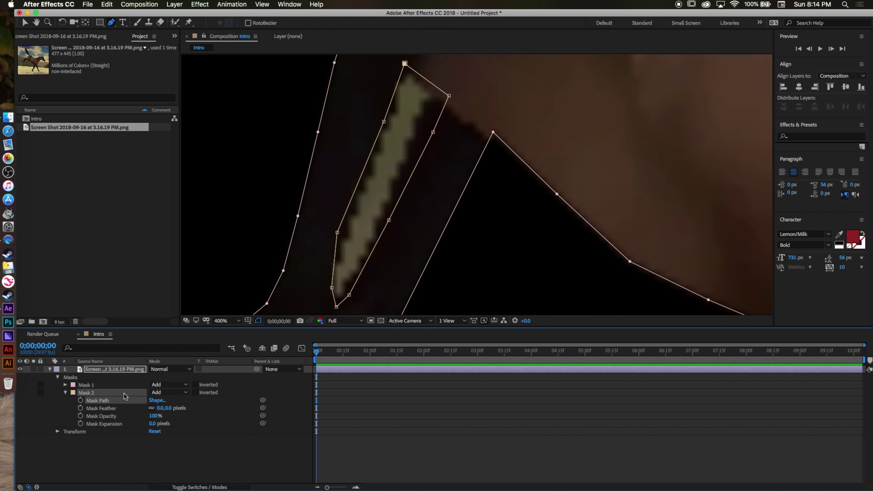
{"action": "left_click", "coordinate": [168, 393]}
{"action": "left_click", "coordinate": [177, 419]}
Step: Set the viewer magnification to Fit and deselect the horse layer
{"action": "left_click", "coordinate": [50, 369]}
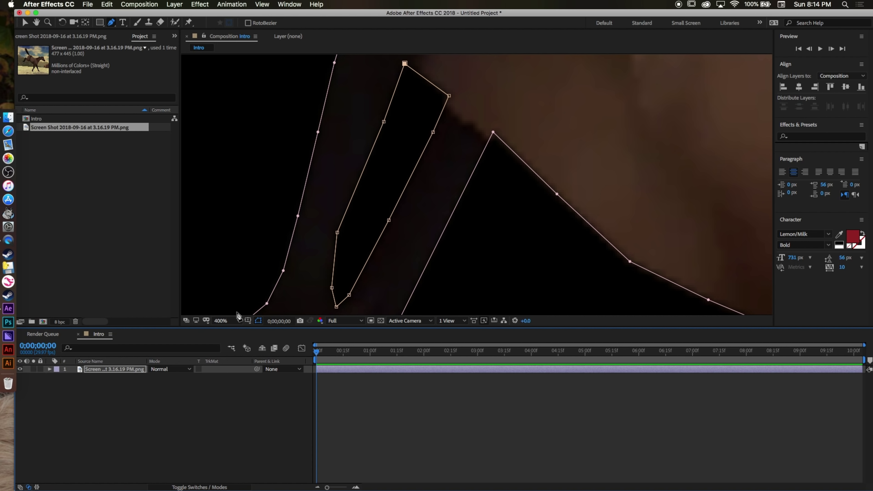
{"action": "left_click", "coordinate": [231, 321]}
{"action": "left_click", "coordinate": [228, 331]}
{"action": "left_click", "coordinate": [358, 394]}
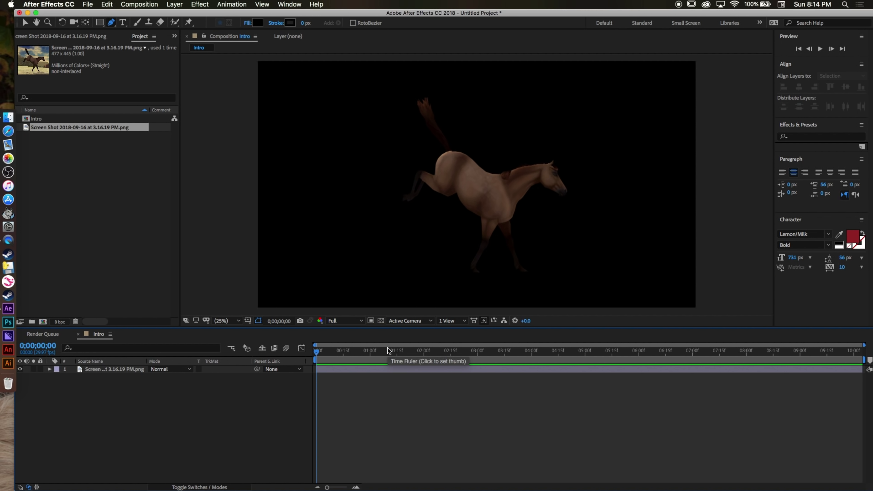
Step: Select the horse layer to inspect its mask, then deselect it
{"action": "left_click", "coordinate": [356, 368]}
{"action": "left_click", "coordinate": [456, 156]}
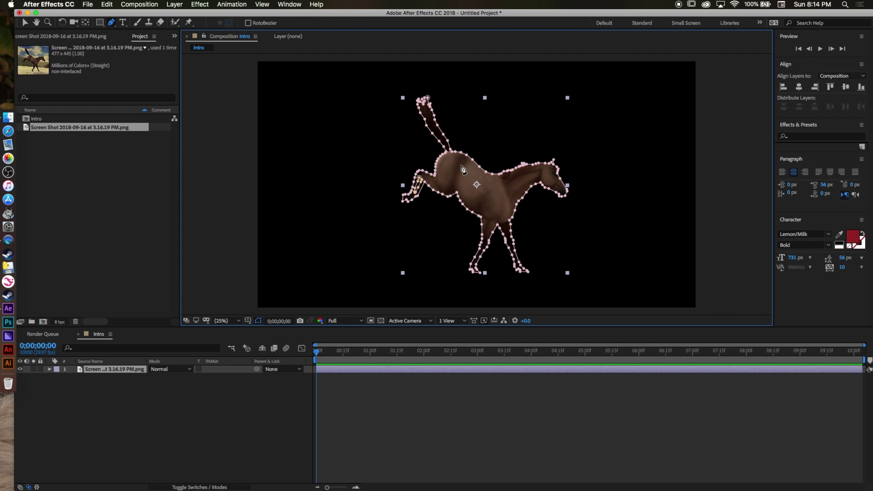
{"action": "left_click", "coordinate": [410, 463]}
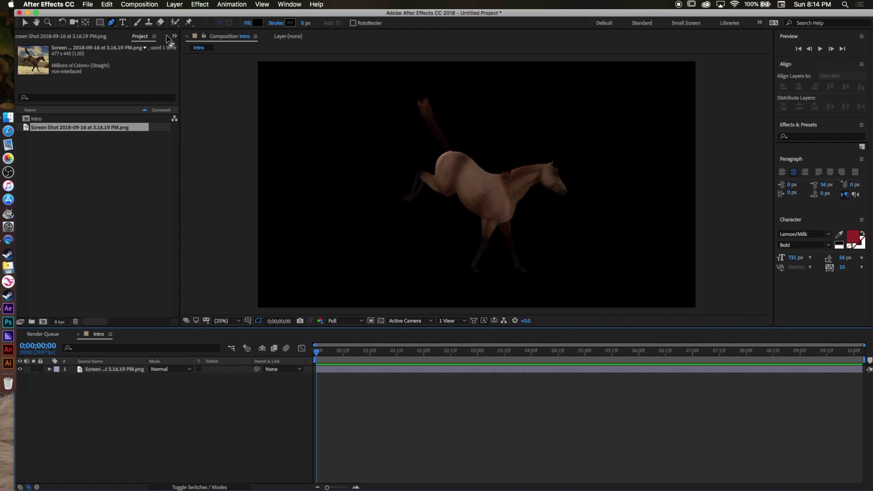
Step: Create a light green #56DC86 solid and place it beneath the horse layer
{"action": "left_click", "coordinate": [174, 4]}
{"action": "mouse_move", "coordinate": [254, 15]}
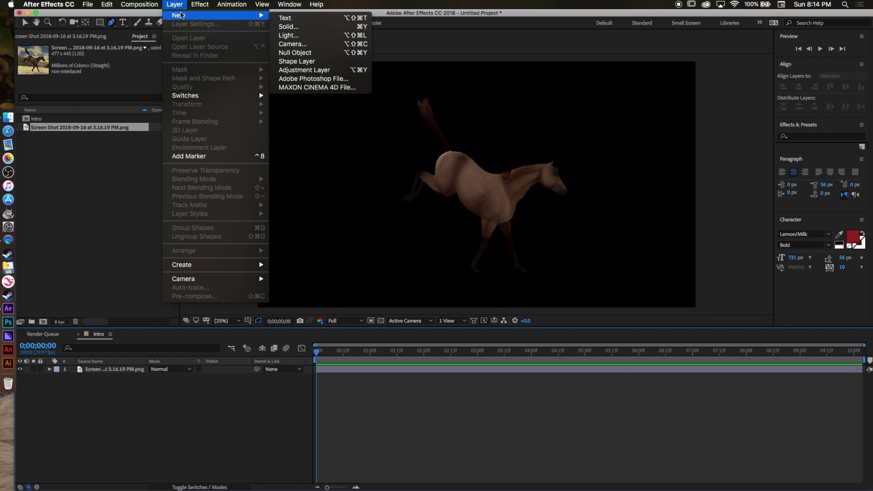
{"action": "left_click", "coordinate": [302, 29]}
{"action": "left_click", "coordinate": [444, 376]}
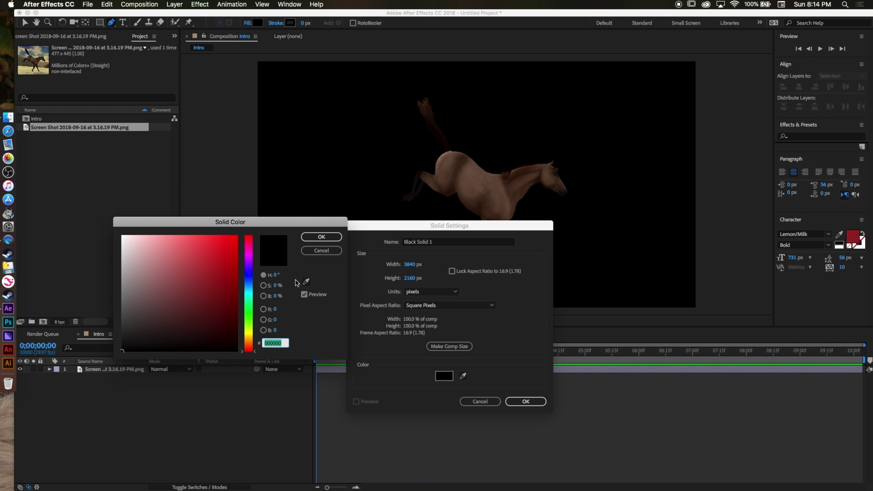
{"action": "left_click", "coordinate": [248, 305]}
{"action": "left_click_drag", "start_coordinate": [185, 263], "coordinate": [191, 251]}
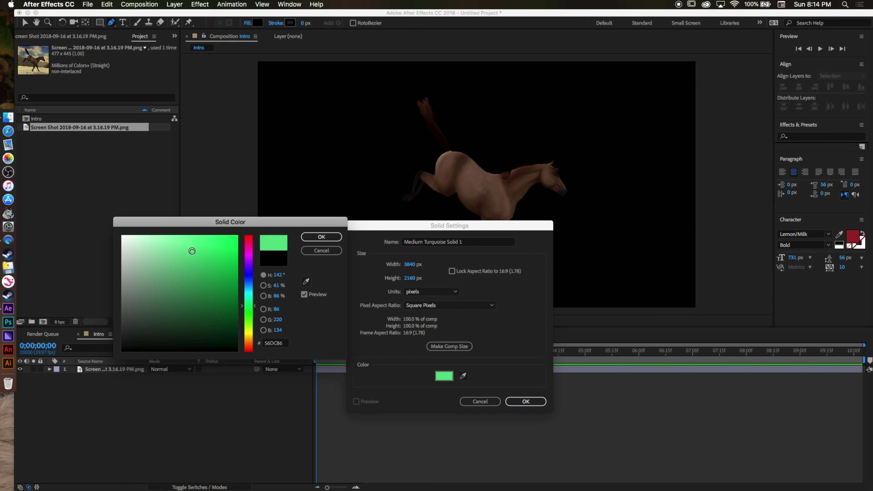
{"action": "left_click", "coordinate": [313, 236]}
{"action": "left_click", "coordinate": [526, 401]}
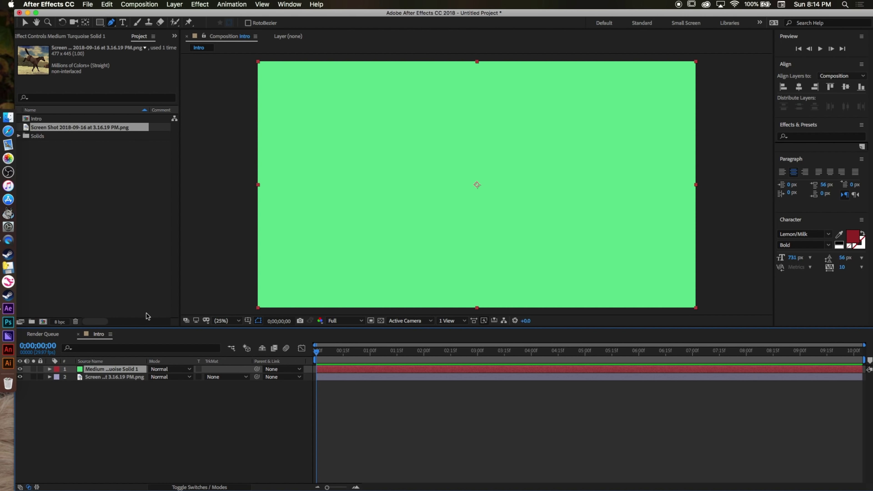
{"action": "left_click_drag", "start_coordinate": [112, 367], "coordinate": [108, 385]}
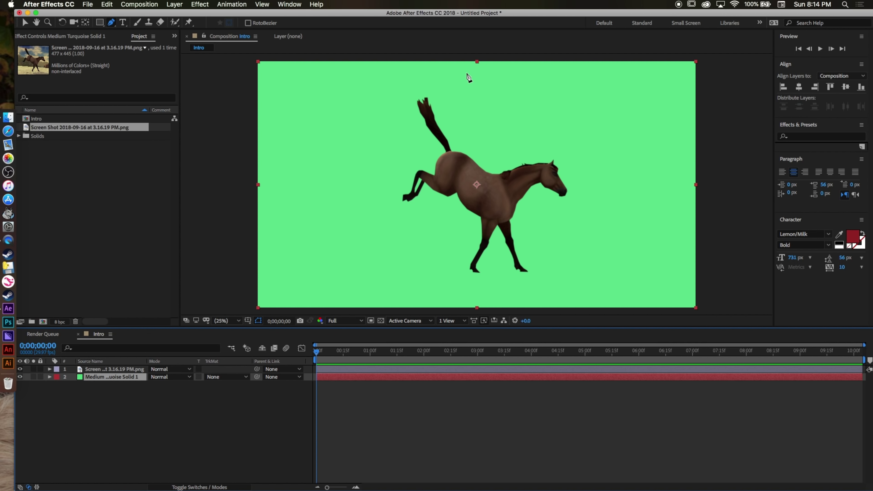
{"action": "left_click", "coordinate": [29, 23]}
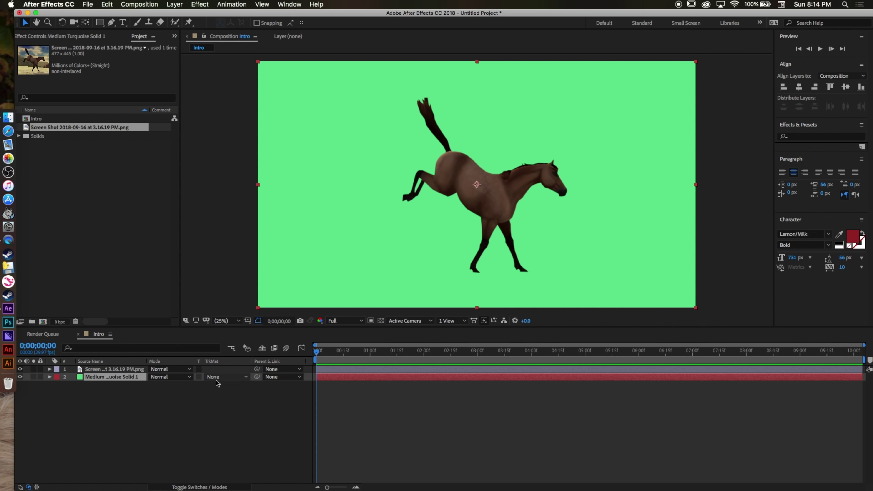
Step: Show the switch columns and enable the 3D Layer switch on the horse and green solid
{"action": "left_click", "coordinate": [199, 488]}
{"action": "left_click", "coordinate": [199, 488]}
{"action": "left_click", "coordinate": [199, 487]}
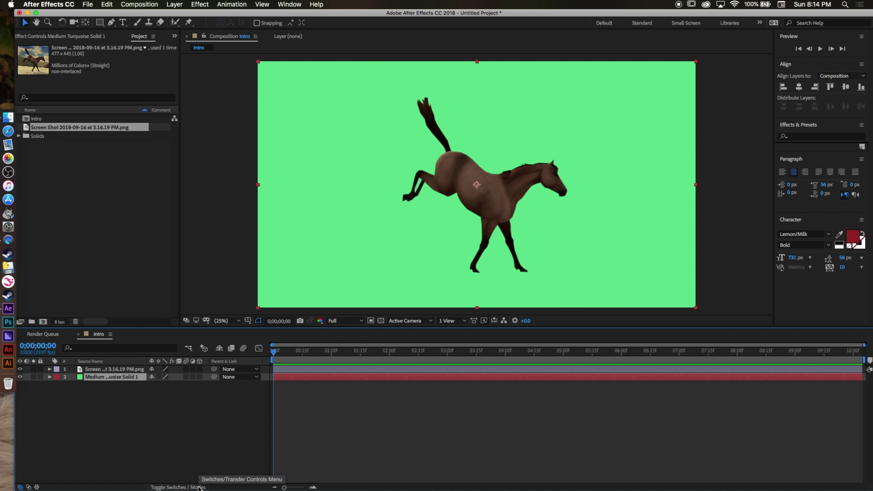
{"action": "left_click", "coordinate": [200, 369]}
{"action": "left_click", "coordinate": [200, 377]}
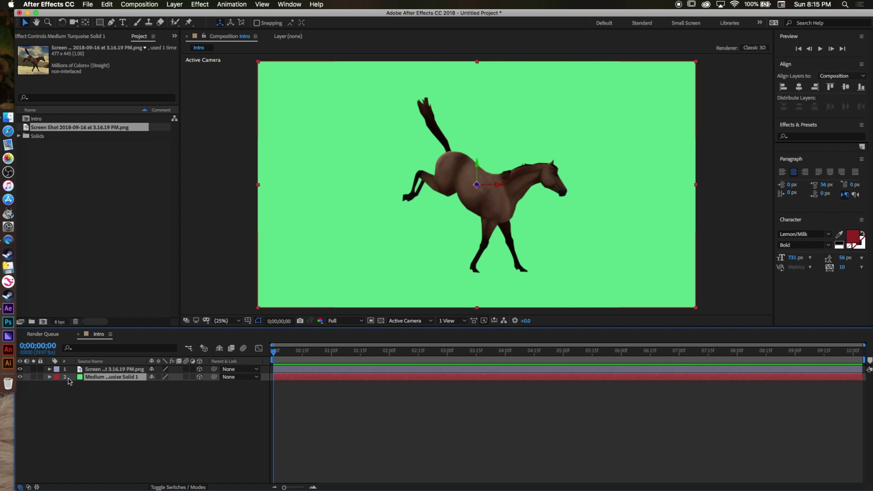
Step: Switch the viewer to Custom View 1 and orbit around the horse and green plane
{"action": "left_click", "coordinate": [49, 377]}
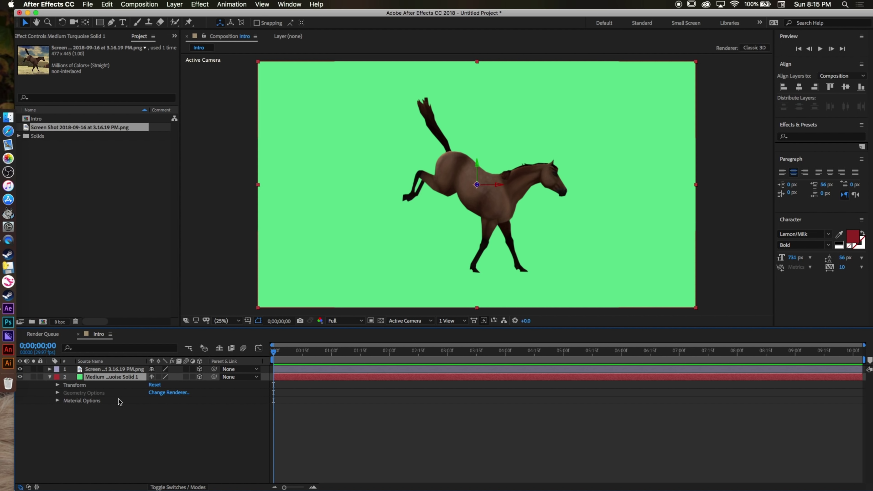
{"action": "left_click", "coordinate": [49, 378]}
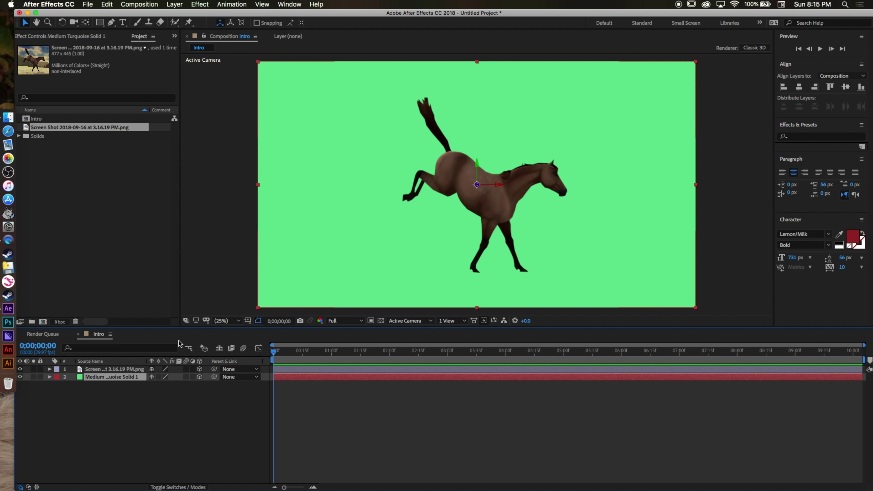
{"action": "left_click", "coordinate": [409, 321]}
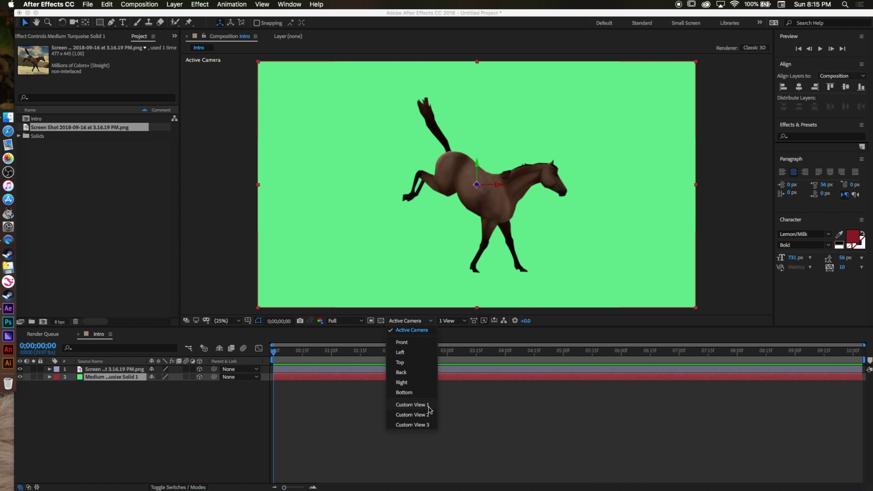
{"action": "left_click", "coordinate": [410, 405]}
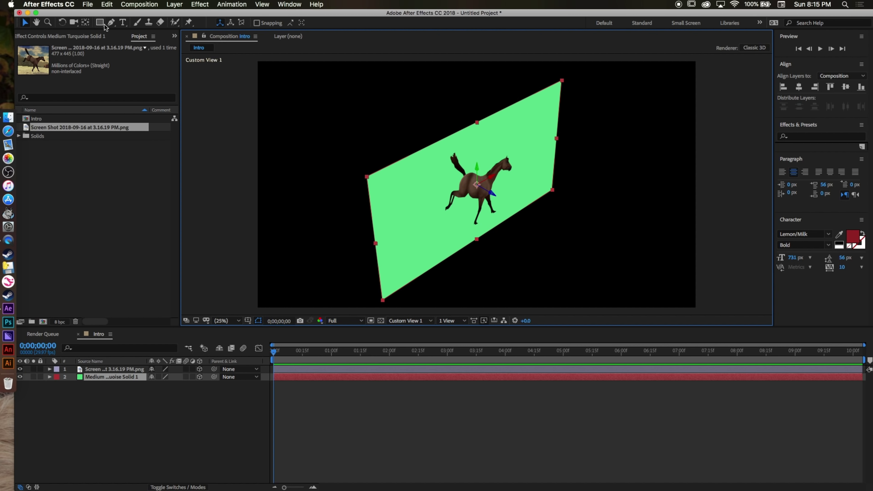
{"action": "left_click", "coordinate": [74, 23]}
{"action": "left_click_drag", "start_coordinate": [330, 180], "coordinate": [428, 160]}
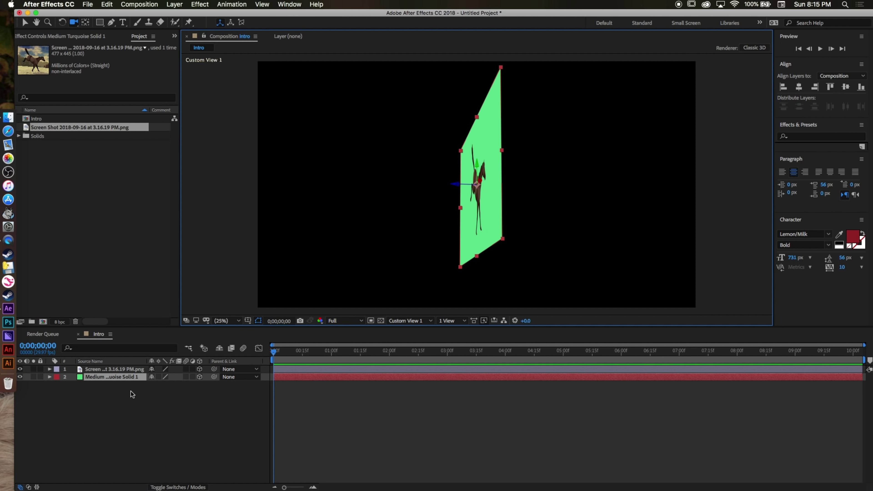
{"action": "left_click_drag", "start_coordinate": [500, 197], "coordinate": [551, 202]}
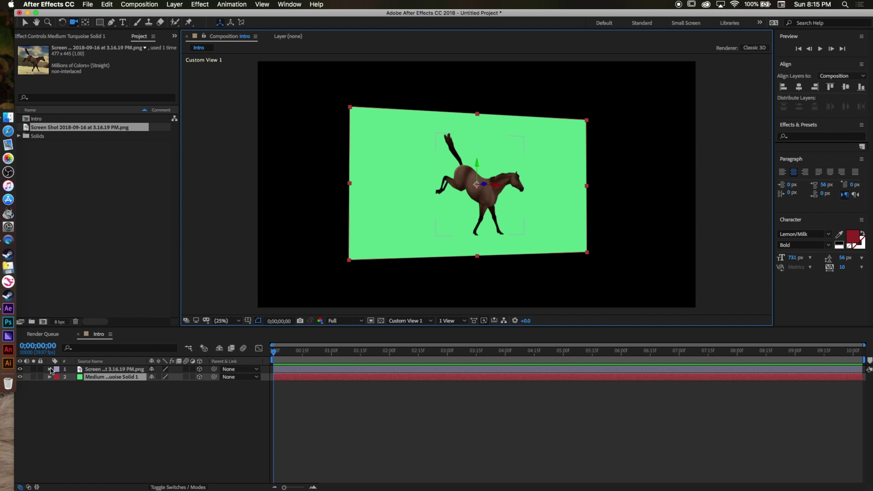
{"action": "left_click", "coordinate": [50, 369]}
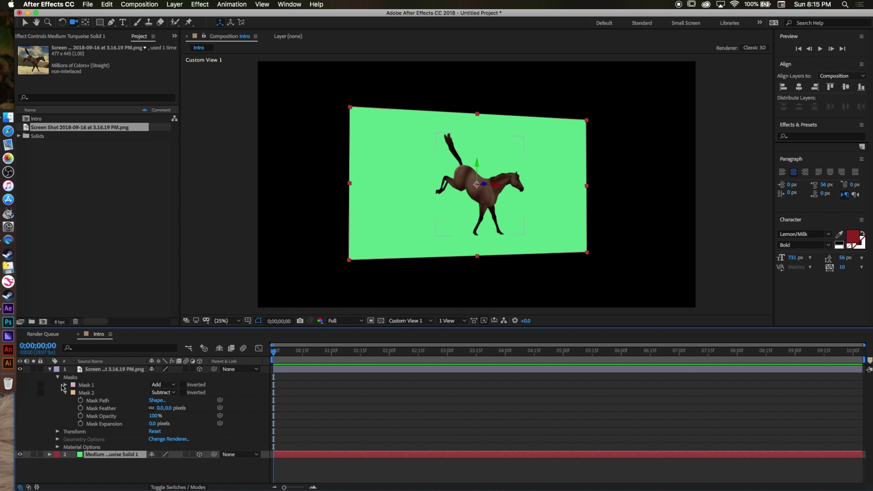
Step: Adjust the horse layer's transform values, trying X and Y Rotation and undoing both
{"action": "left_click", "coordinate": [58, 378]}
{"action": "left_click", "coordinate": [58, 385]}
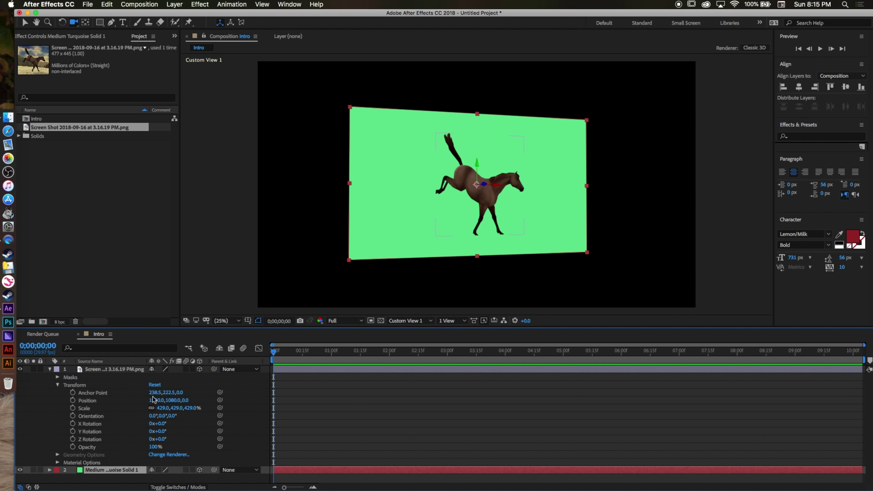
{"action": "left_click_drag", "start_coordinate": [180, 393], "coordinate": [279, 369]}
{"action": "left_click", "coordinate": [279, 370]}
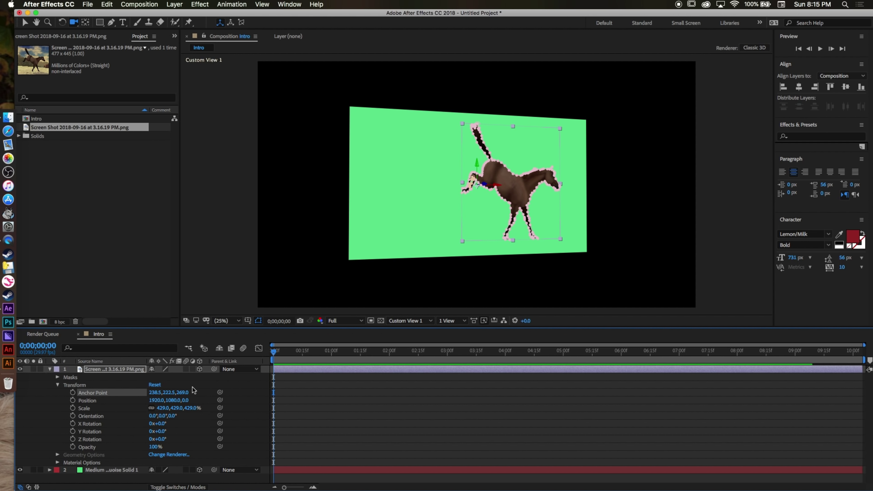
{"action": "left_click_drag", "start_coordinate": [170, 393], "coordinate": [275, 392]}
{"action": "left_click_drag", "start_coordinate": [160, 424], "coordinate": [273, 405]}
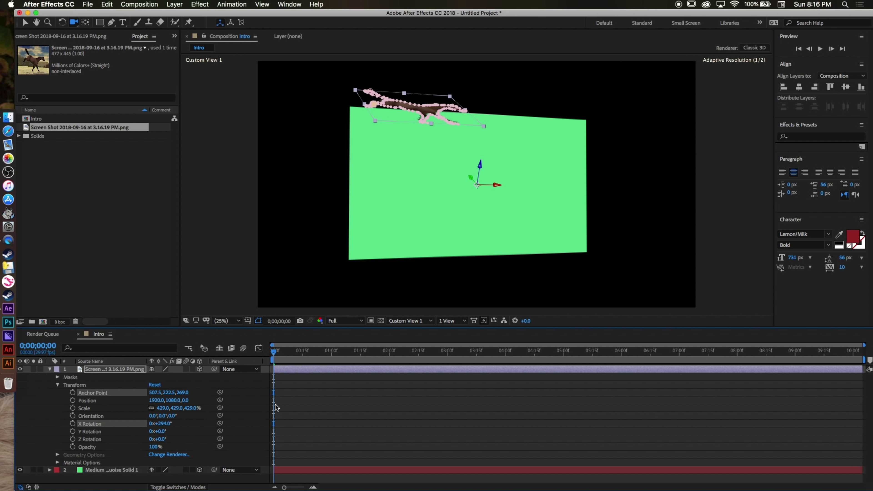
{"action": "key", "text": "super+z"}
{"action": "left_click_drag", "start_coordinate": [158, 431], "coordinate": [224, 428]}
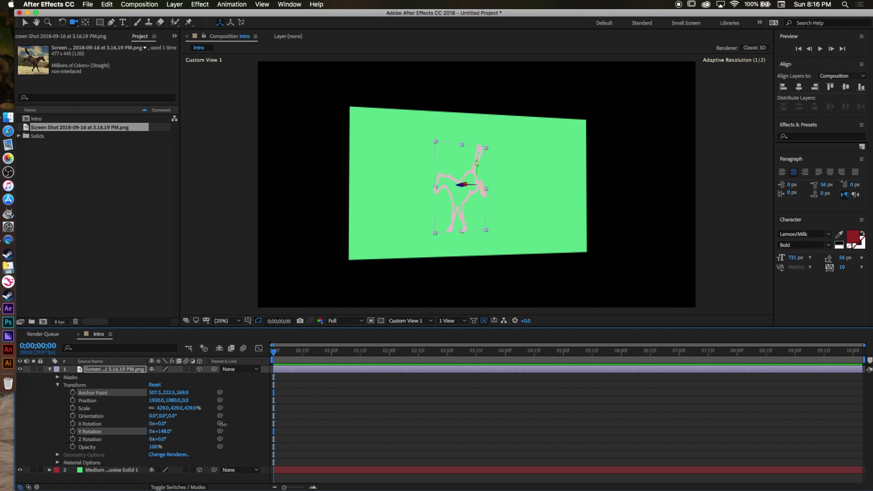
{"action": "key", "text": "super+z"}
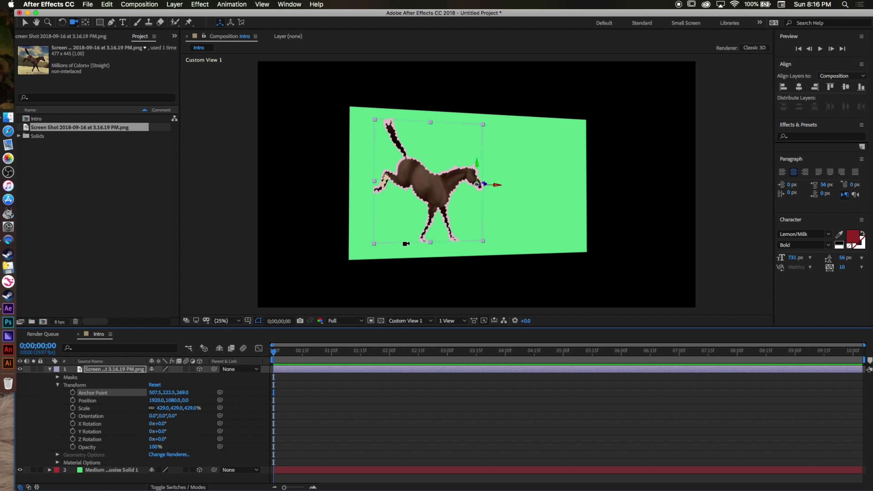
Step: Move the horse's anchor point onto its body, then duplicate the green backdrop solid
{"action": "left_click", "coordinate": [85, 23]}
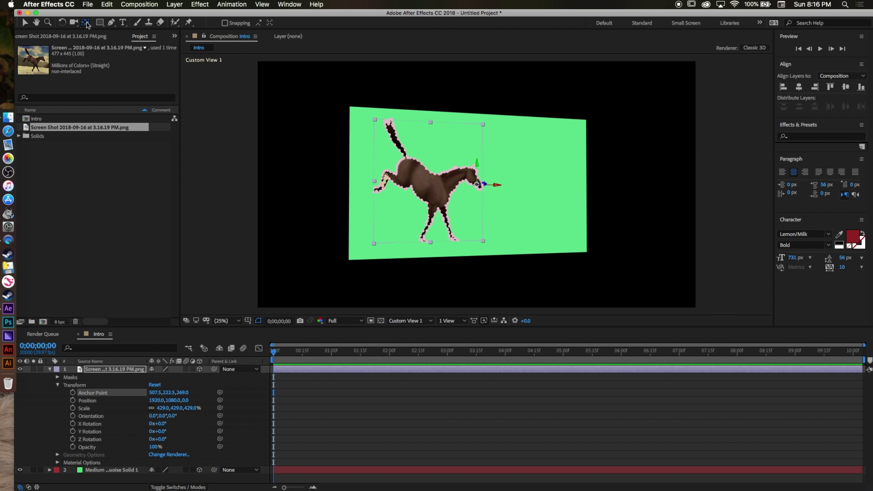
{"action": "left_click_drag", "start_coordinate": [478, 184], "coordinate": [409, 182]}
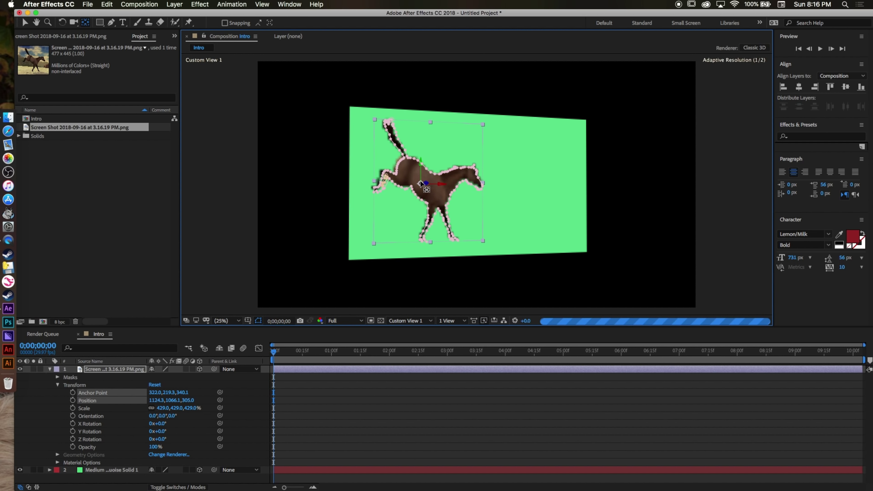
{"action": "left_click", "coordinate": [25, 23]}
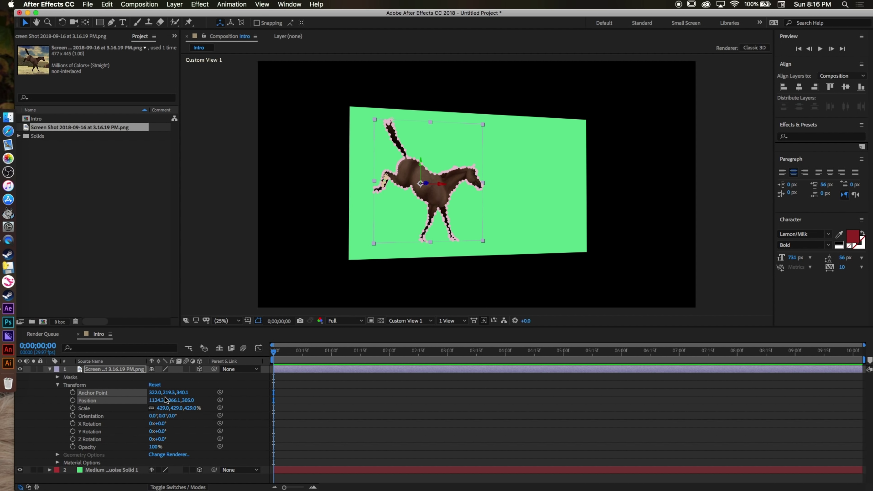
{"action": "left_click", "coordinate": [49, 369]}
{"action": "left_click", "coordinate": [312, 377]}
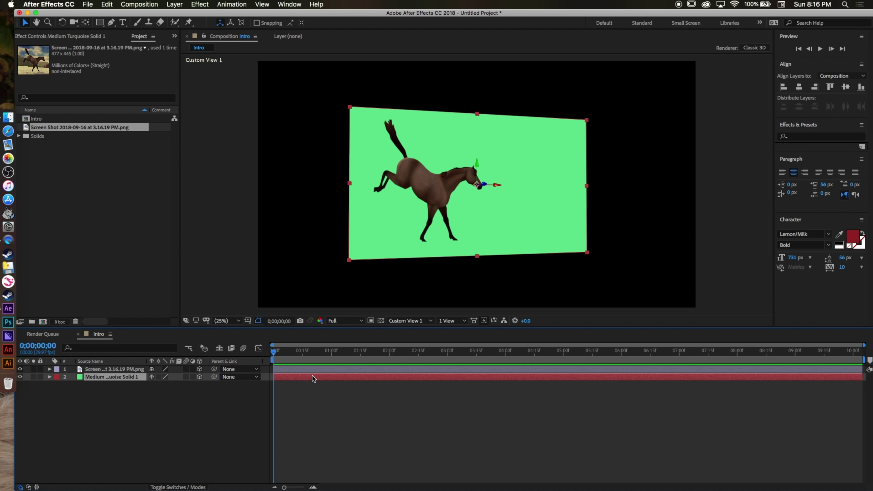
{"action": "key", "text": "super+d"}
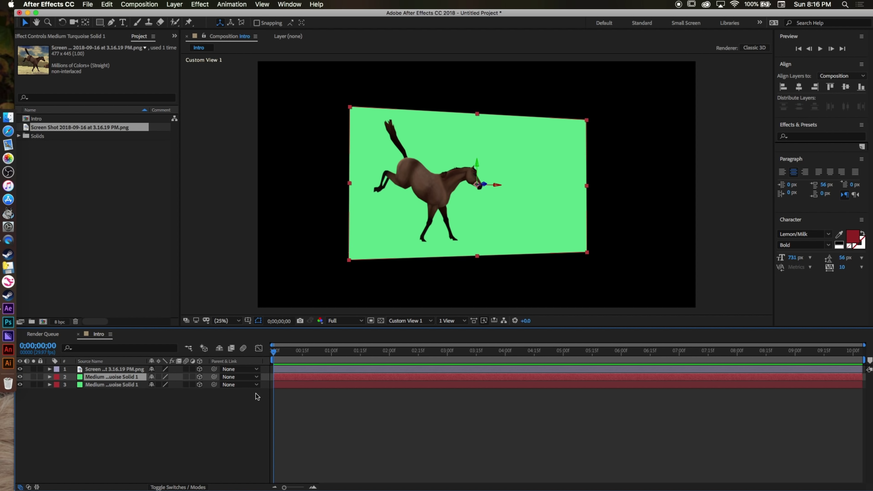
Step: Recolour the duplicated solid a darker green in Solid Settings
{"action": "key", "text": "super+shift+y"}
{"action": "left_click", "coordinate": [224, 278]}
{"action": "left_click", "coordinate": [189, 298]}
{"action": "left_click", "coordinate": [322, 237]}
{"action": "left_click", "coordinate": [304, 326]}
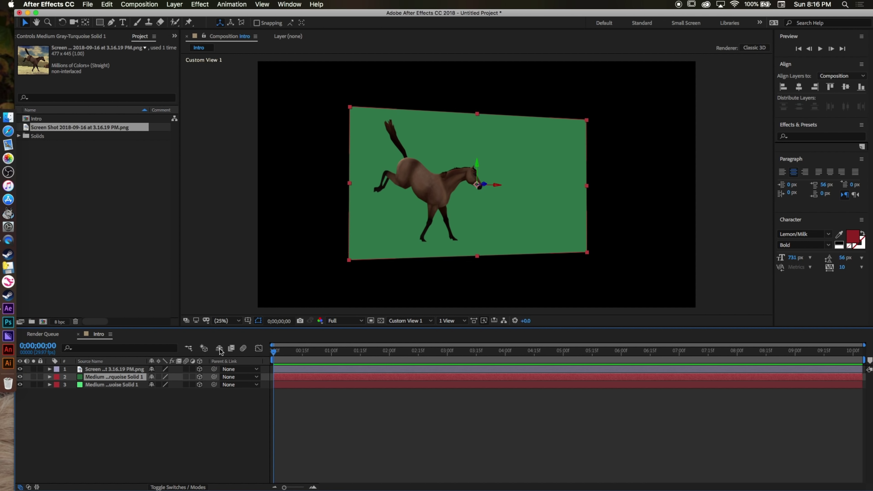
Step: Tilt the dark green solid 90° on X to lie flat and lower it below the horse
{"action": "left_click", "coordinate": [50, 377]}
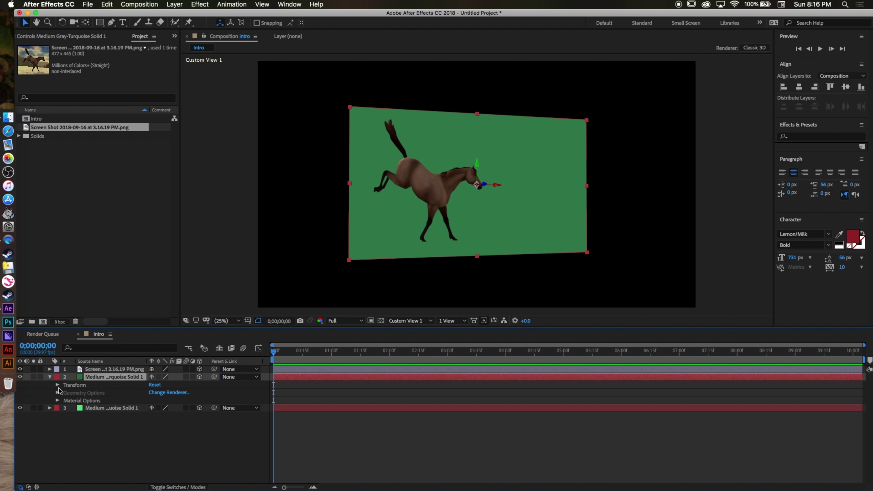
{"action": "left_click", "coordinate": [57, 385]}
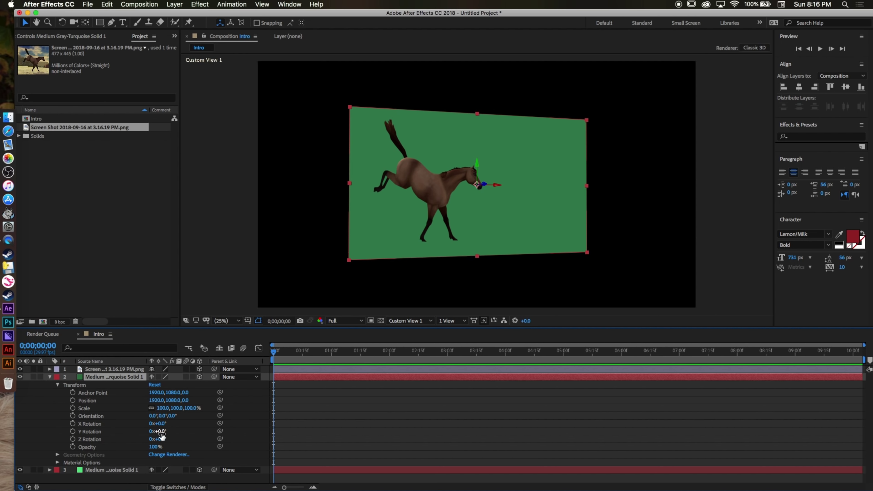
{"action": "left_click_drag", "start_coordinate": [159, 431], "coordinate": [206, 428]}
{"action": "left_click_drag", "start_coordinate": [163, 443], "coordinate": [242, 455]}
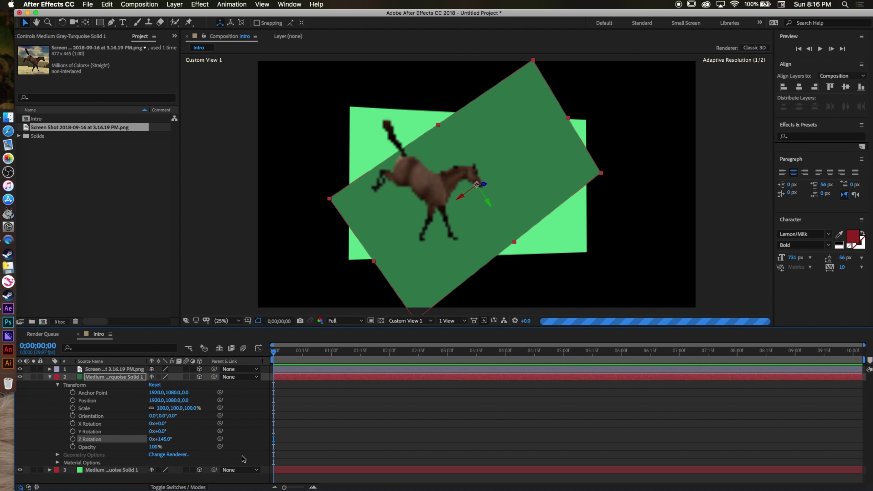
{"action": "key", "text": "super+z"}
{"action": "left_click_drag", "start_coordinate": [163, 425], "coordinate": [199, 419]}
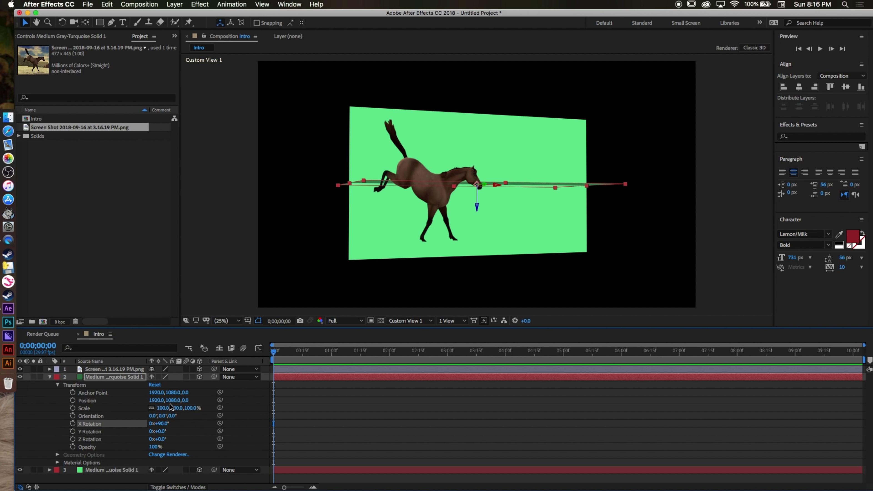
{"action": "left_click_drag", "start_coordinate": [170, 401], "coordinate": [467, 426]}
Step: Fine-tune the floor's Position Y to about 2164, checking from an orbited side view
{"action": "left_click", "coordinate": [74, 23]}
{"action": "left_click_drag", "start_coordinate": [371, 203], "coordinate": [403, 202]}
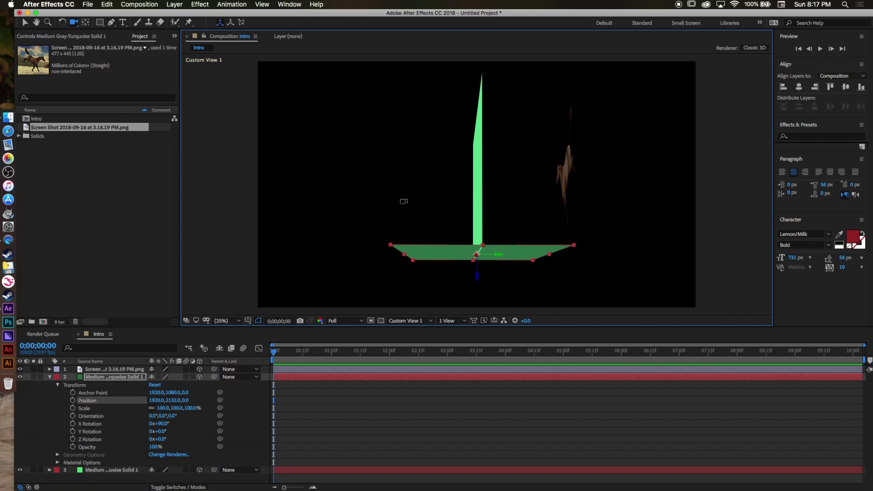
{"action": "left_click", "coordinate": [25, 23]}
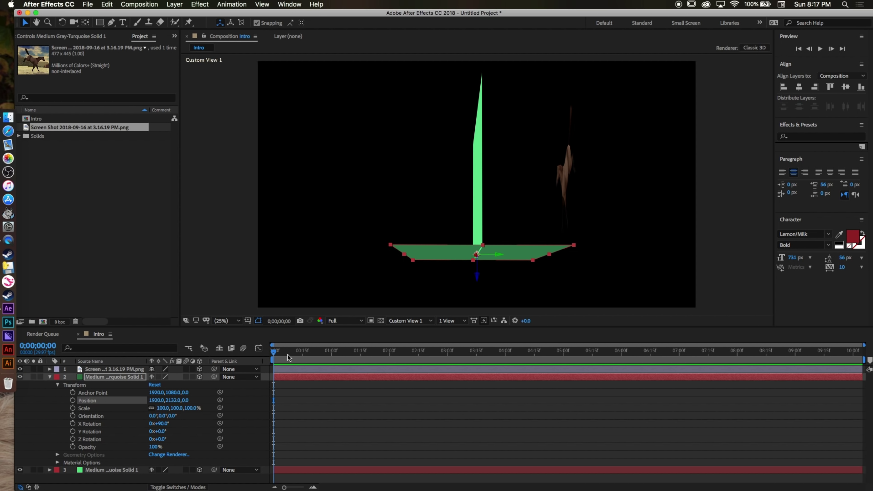
{"action": "mouse_move", "coordinate": [477, 254]}
{"action": "left_mouse_down"}
{"action": "mouse_move", "coordinate": [481, 192]}
{"action": "mouse_move", "coordinate": [484, 251]}
{"action": "mouse_move", "coordinate": [472, 254]}
{"action": "left_mouse_up"}
{"action": "key", "text": "super+z"}
{"action": "left_click_drag", "start_coordinate": [173, 403], "coordinate": [182, 400]}
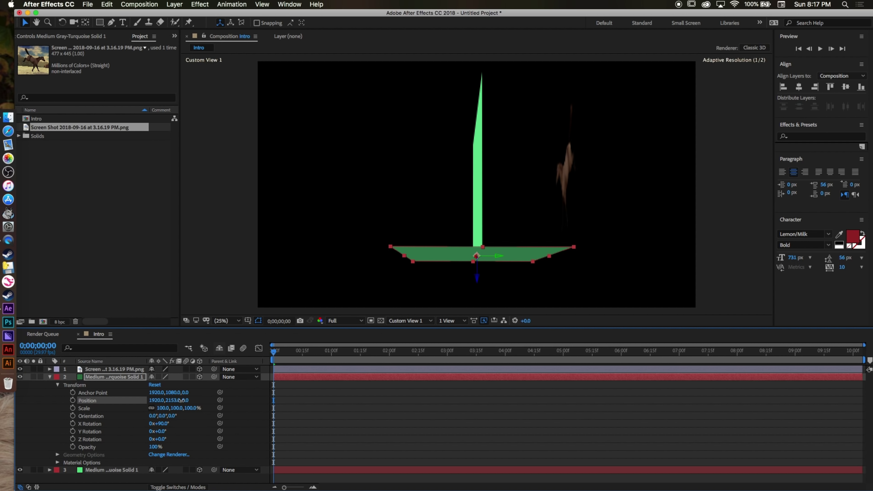
{"action": "left_click", "coordinate": [340, 426]}
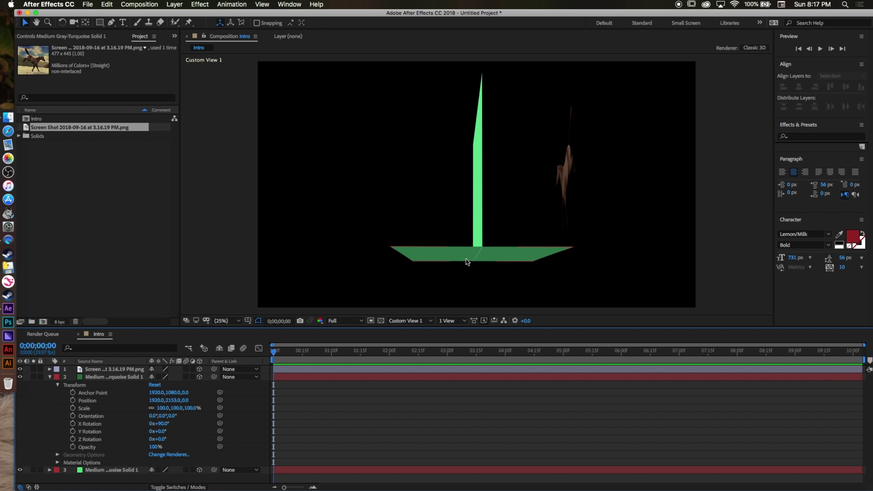
{"action": "left_click", "coordinate": [307, 377]}
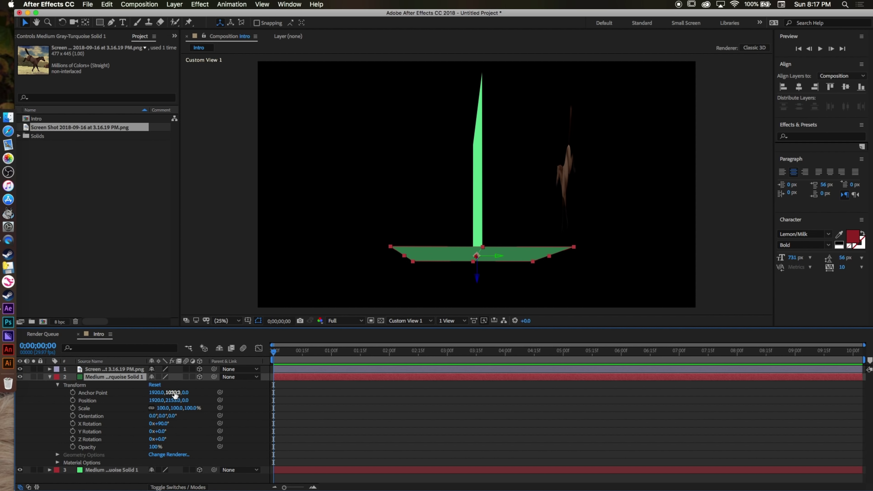
{"action": "left_click_drag", "start_coordinate": [171, 400], "coordinate": [172, 401]}
Step: Orbit the view to check the wall, horse and floor together
{"action": "left_click", "coordinate": [74, 22]}
{"action": "left_click_drag", "start_coordinate": [364, 169], "coordinate": [331, 169]}
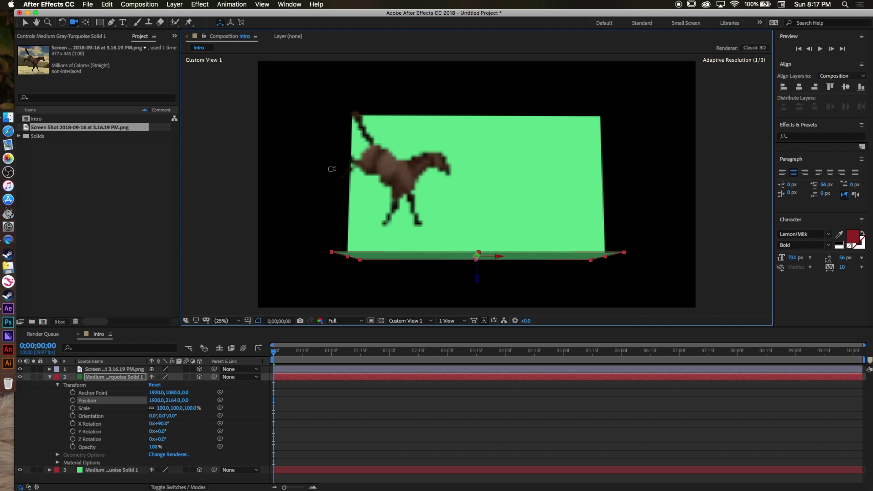
{"action": "left_click", "coordinate": [25, 22]}
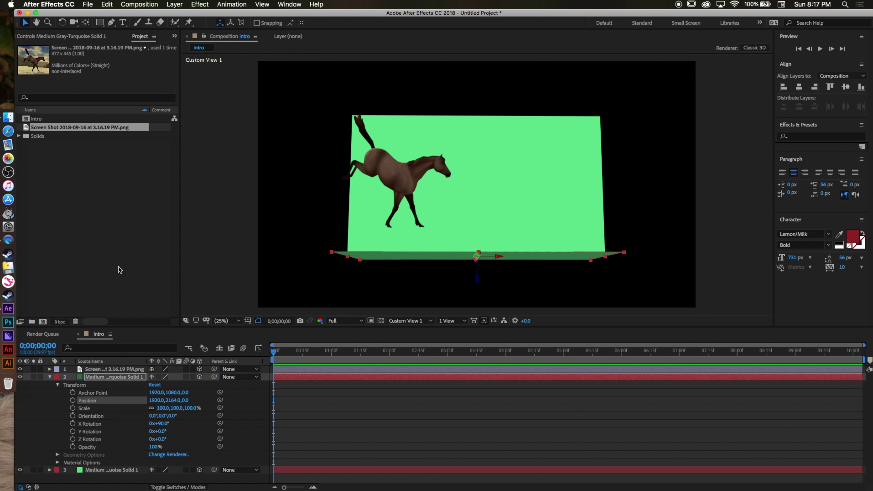
{"action": "left_click", "coordinate": [50, 376]}
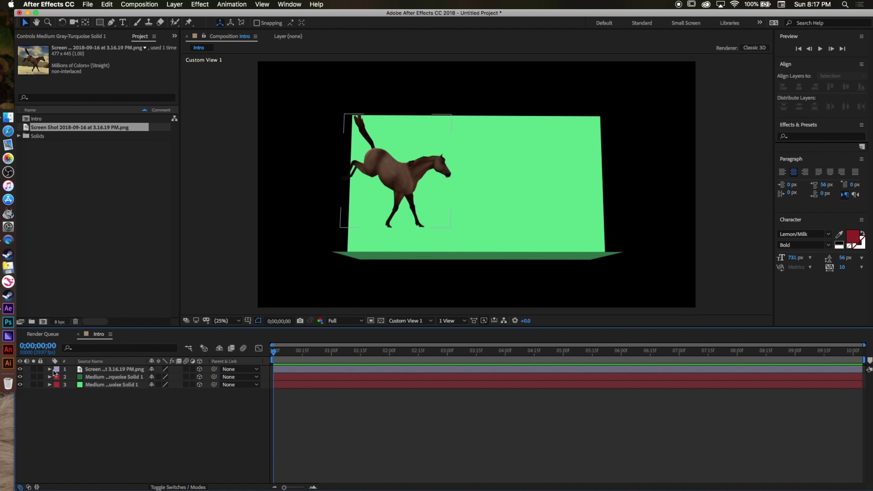
Step: Lower the horse toward the floor and bring it forward in depth
{"action": "left_click", "coordinate": [50, 369]}
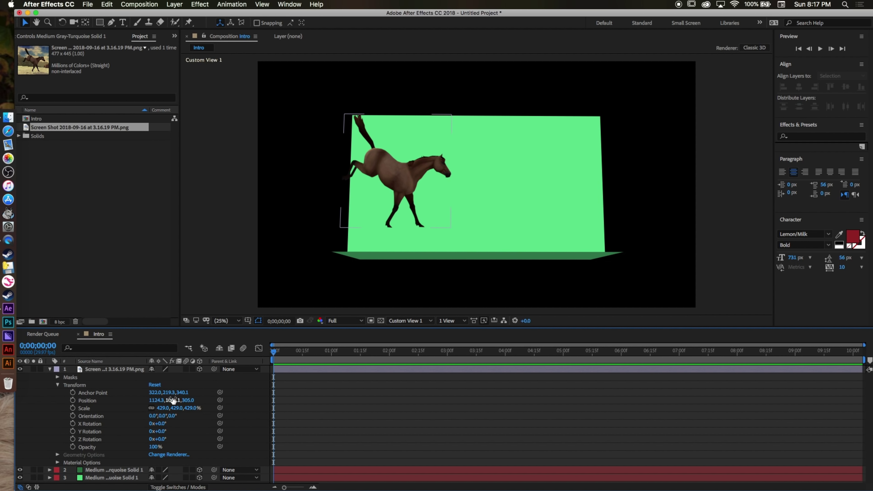
{"action": "left_click_drag", "start_coordinate": [171, 400], "coordinate": [328, 400]}
{"action": "key", "text": "c"}
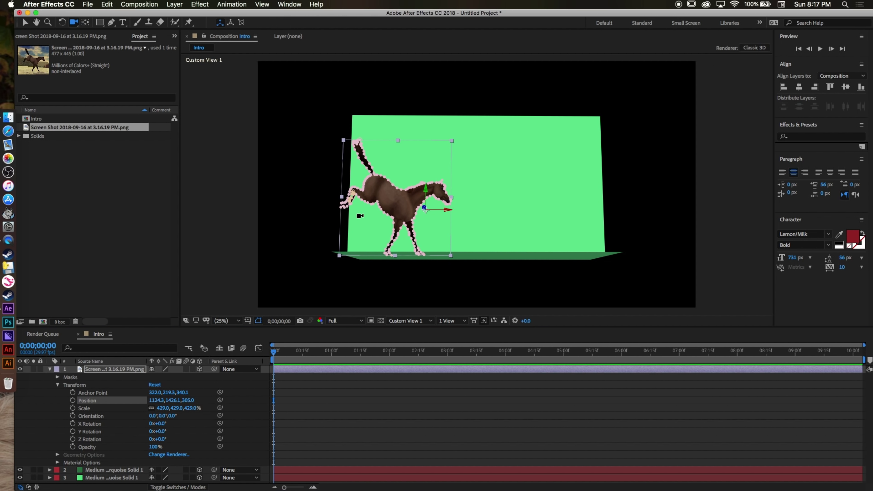
{"action": "left_click_drag", "start_coordinate": [359, 215], "coordinate": [360, 248]}
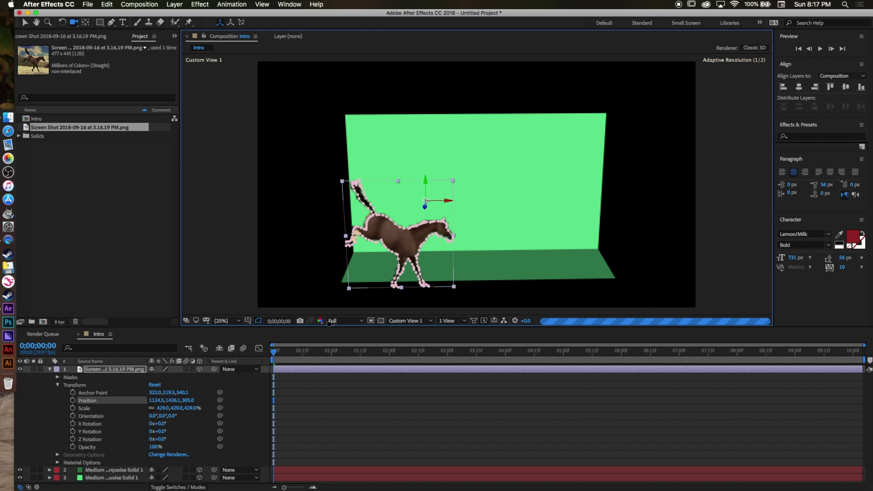
{"action": "left_click_drag", "start_coordinate": [191, 400], "coordinate": [379, 391]}
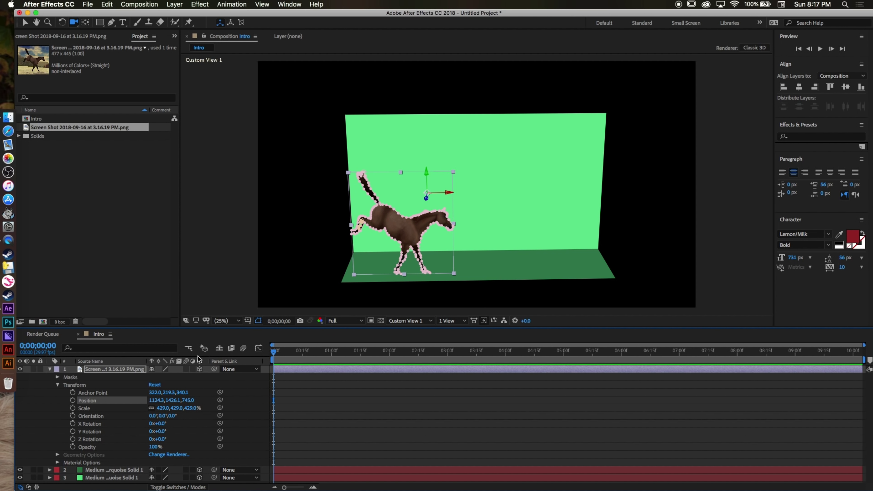
{"action": "left_click_drag", "start_coordinate": [328, 250], "coordinate": [331, 237]}
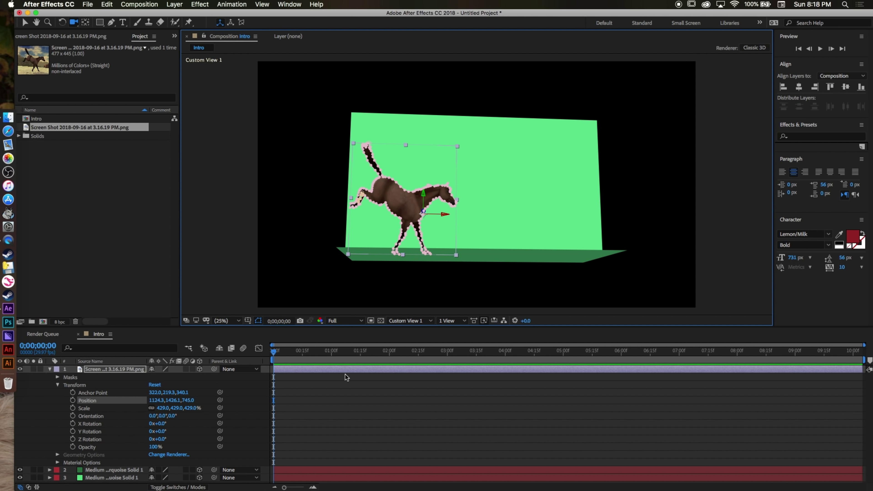
Step: Raise the horse slightly so it rests on the floor at 1124.3, 1371.1, 745
{"action": "left_click", "coordinate": [347, 411]}
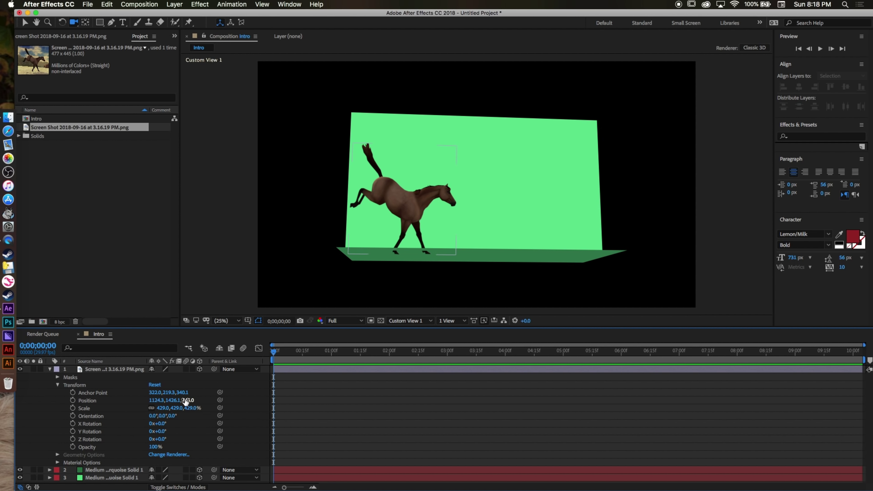
{"action": "left_click_drag", "start_coordinate": [176, 401], "coordinate": [159, 401]}
{"action": "left_click", "coordinate": [305, 382]}
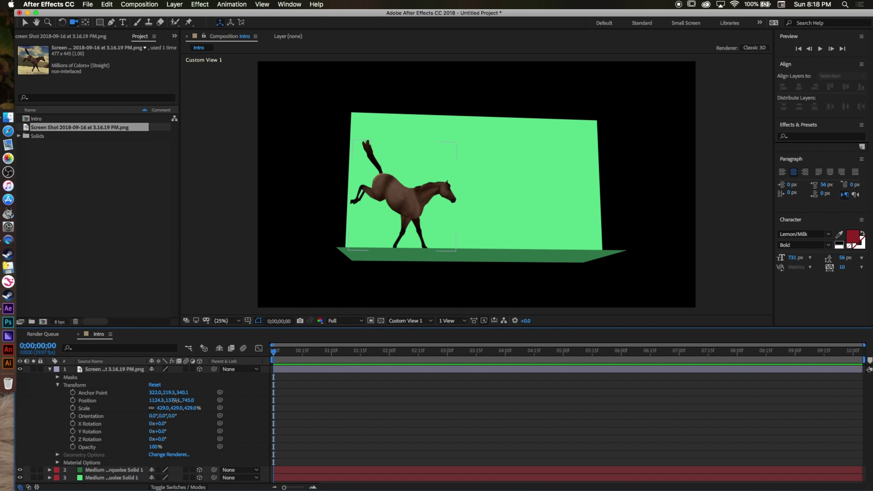
{"action": "left_click_drag", "start_coordinate": [174, 401], "coordinate": [172, 400]}
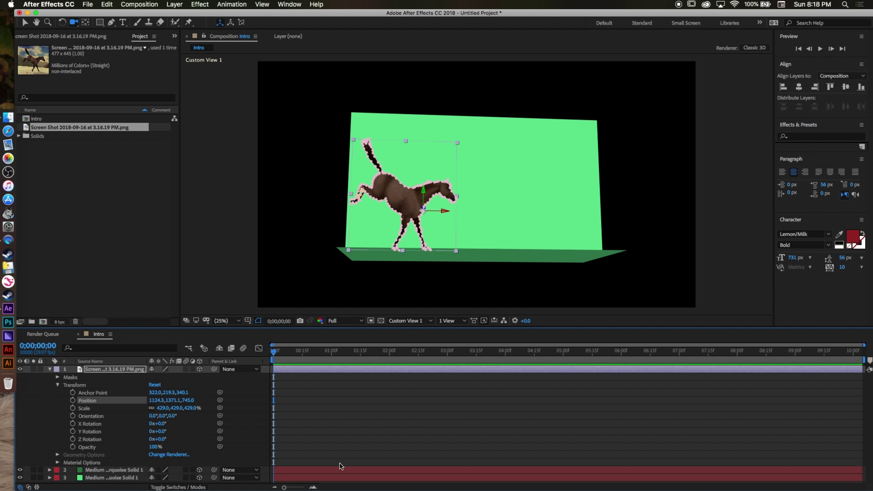
{"action": "left_click", "coordinate": [337, 419]}
{"action": "left_click_drag", "start_coordinate": [326, 250], "coordinate": [363, 257]}
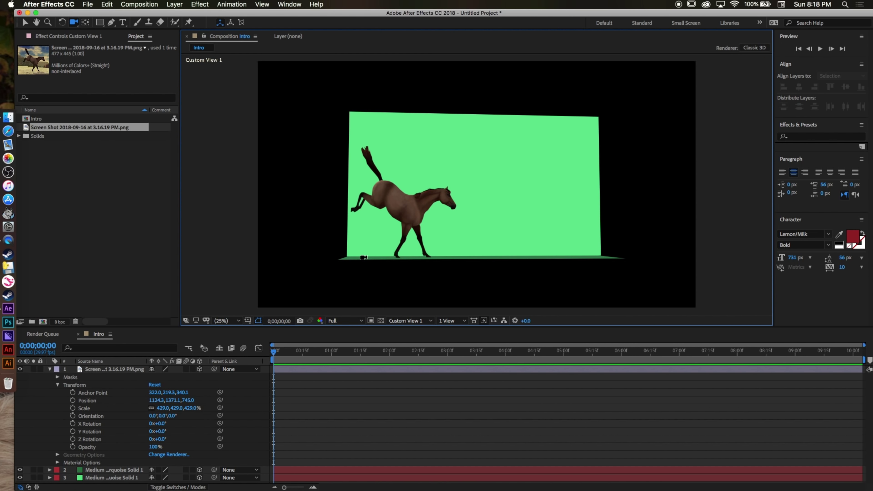
{"action": "left_click", "coordinate": [50, 369]}
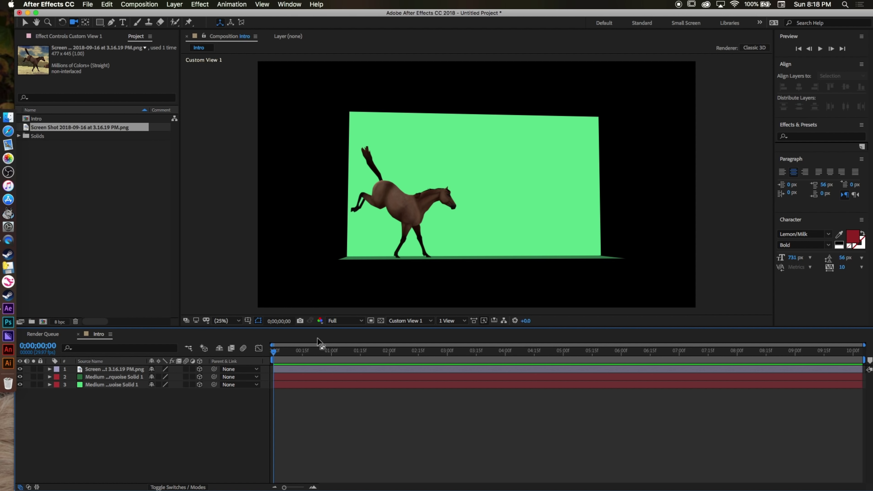
{"action": "left_click", "coordinate": [405, 320]}
Step: View through the Active Camera at 12.5% zoom and start a new text layer
{"action": "left_click", "coordinate": [412, 331]}
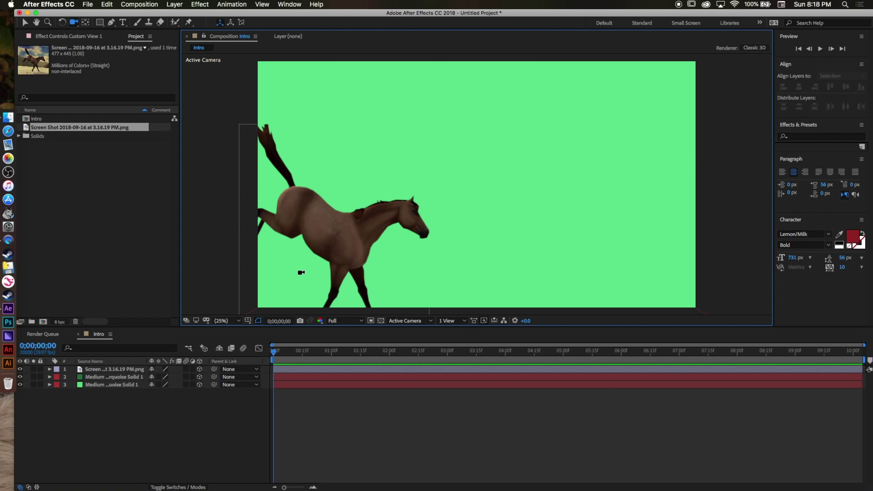
{"action": "key", "text": "comma"}
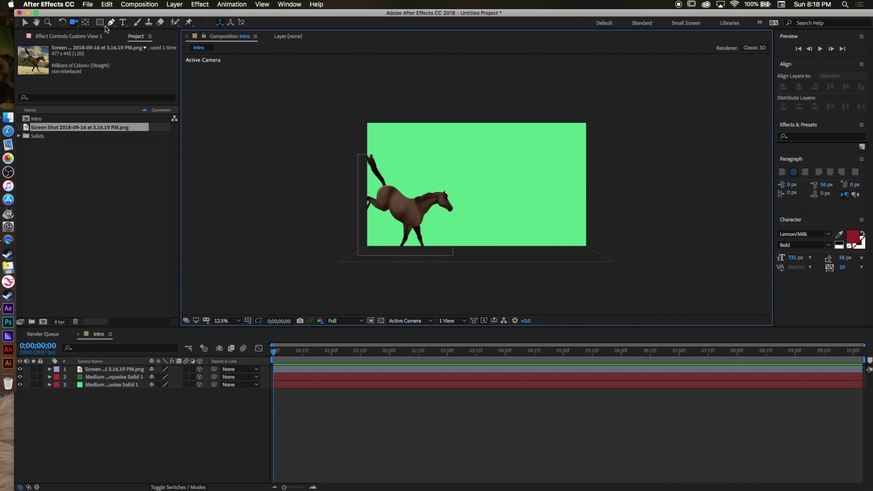
{"action": "left_click", "coordinate": [123, 22]}
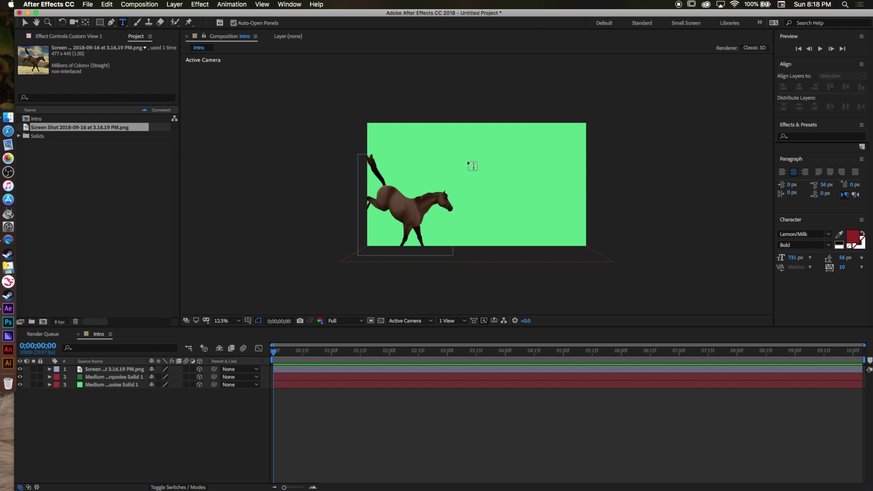
{"action": "left_click", "coordinate": [481, 168]}
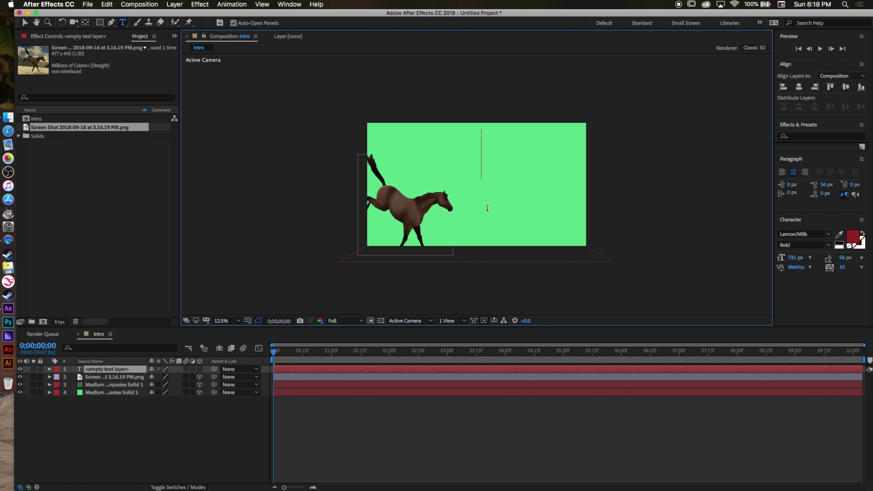
Step: Type the title 'JSV Productions' and shrink its font size to fit the frame
{"action": "type", "text": "J"}
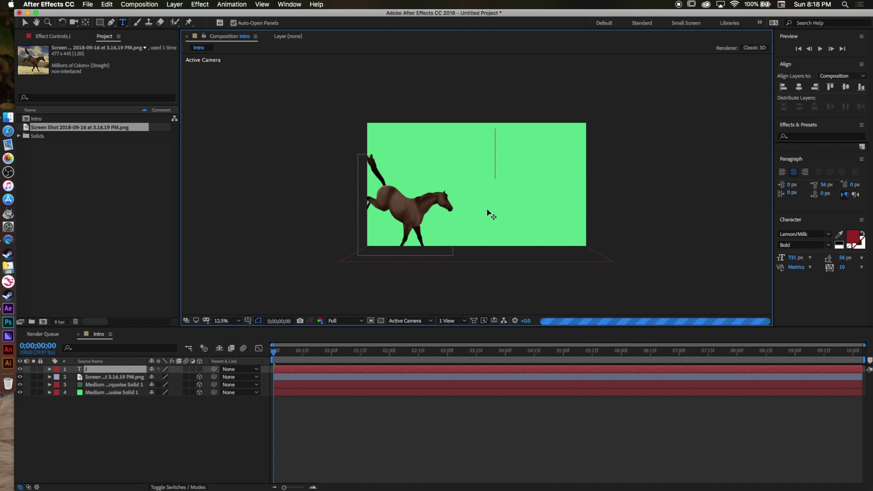
{"action": "type", "text": "SV Produ"}
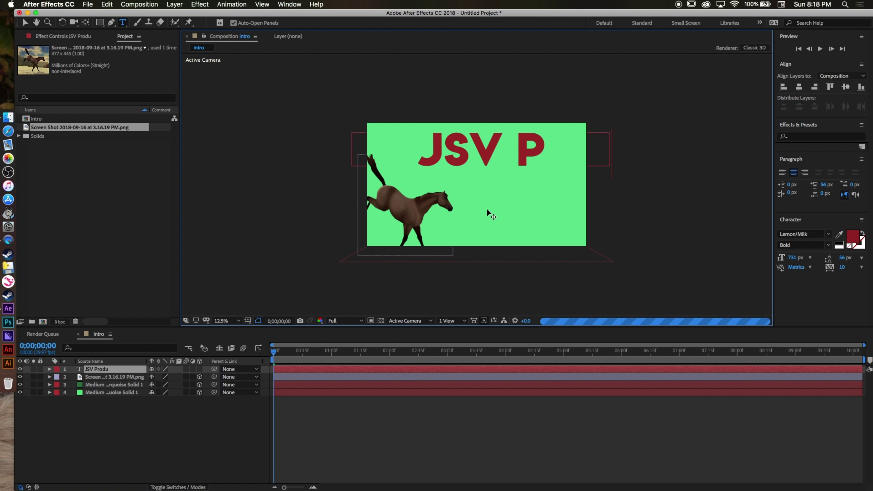
{"action": "type", "text": "ctions"}
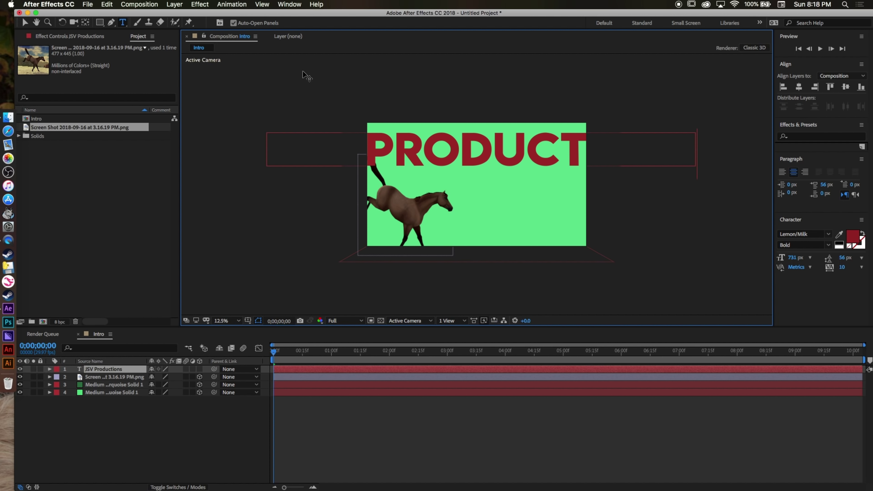
{"action": "left_click", "coordinate": [24, 23]}
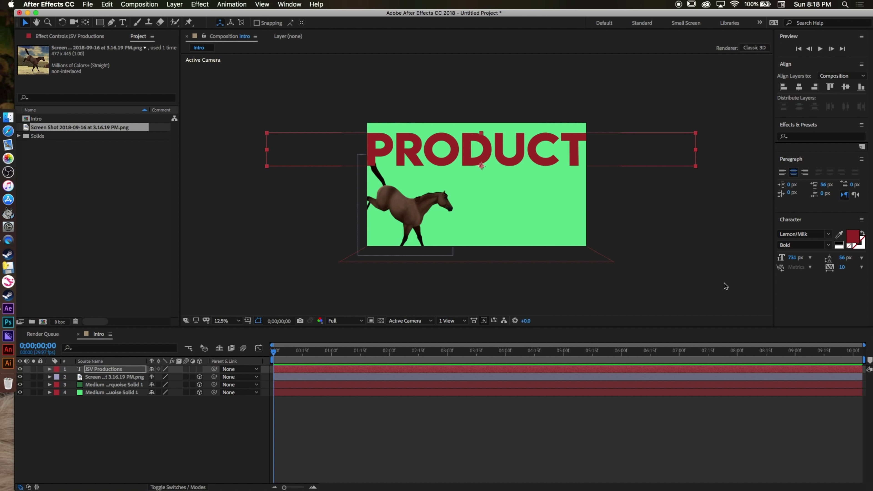
{"action": "left_click_drag", "start_coordinate": [790, 258], "coordinate": [607, 255]}
{"action": "left_click", "coordinate": [805, 234]}
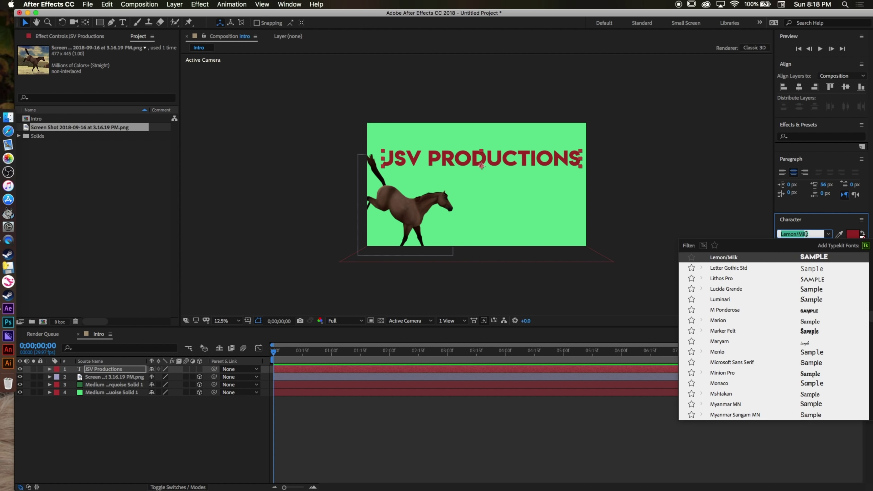
Step: Try the Print Clearly and Waltograph fonts on the title
{"action": "scroll", "coordinate": [744, 344], "scroll_direction": "down", "scroll_amount": 5}
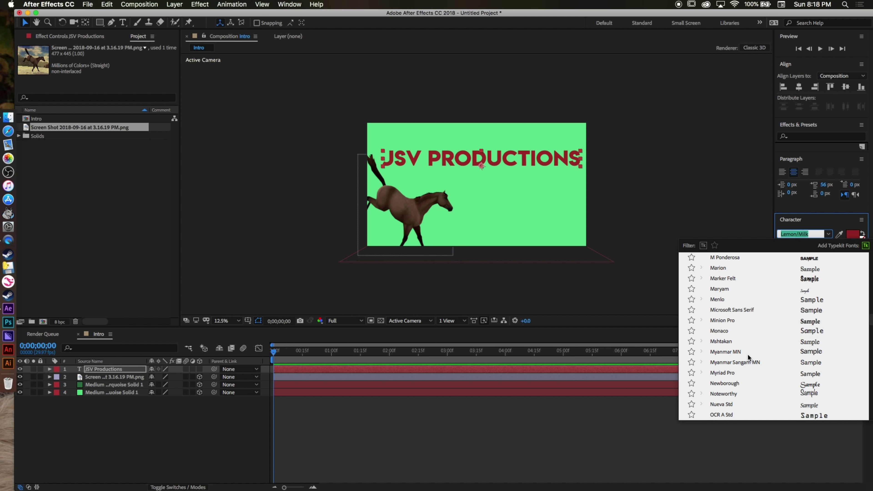
{"action": "scroll", "coordinate": [747, 357], "scroll_direction": "down", "scroll_amount": 1}
{"action": "scroll", "coordinate": [747, 355], "scroll_direction": "up", "scroll_amount": 5}
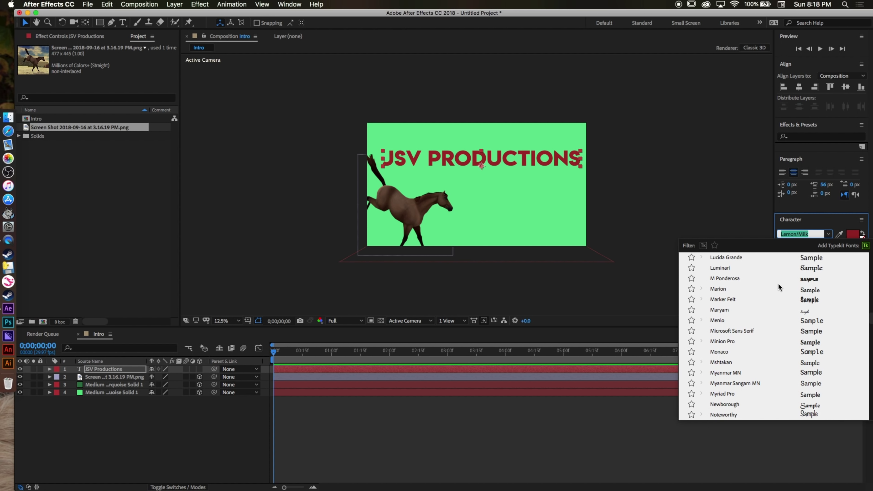
{"action": "scroll", "coordinate": [795, 331], "scroll_direction": "down", "scroll_amount": 2}
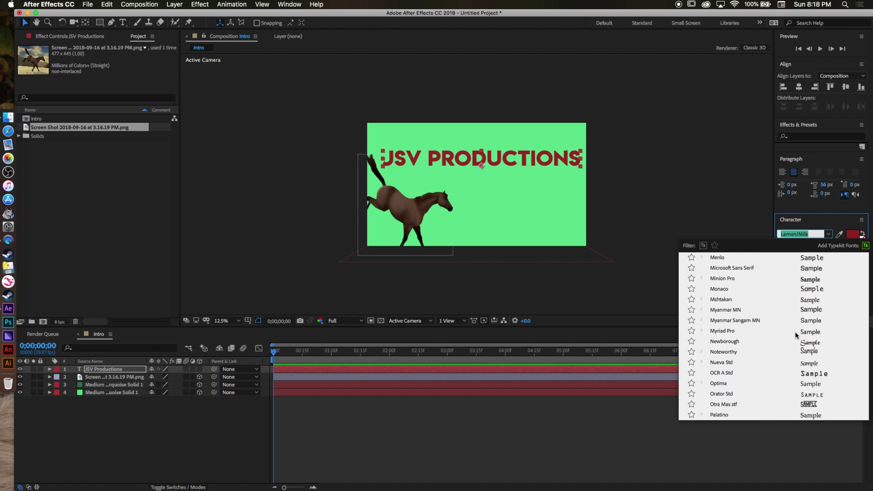
{"action": "scroll", "coordinate": [792, 345], "scroll_direction": "down", "scroll_amount": 5}
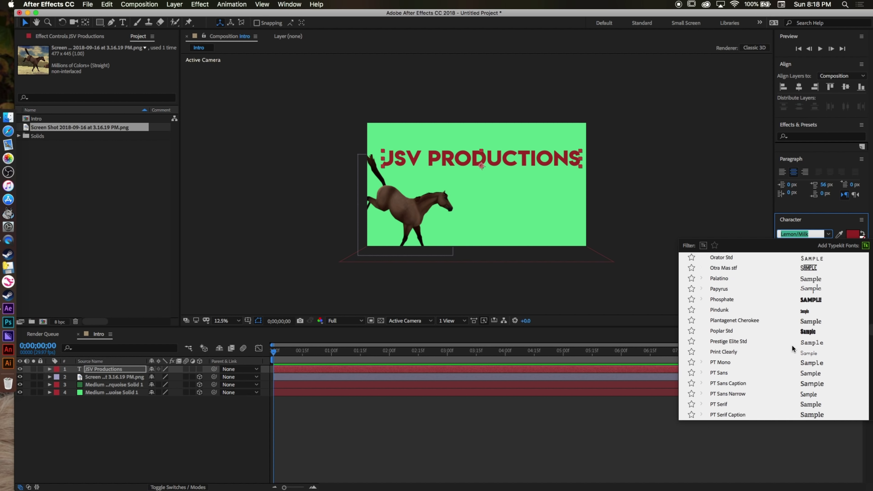
{"action": "left_click", "coordinate": [812, 332]}
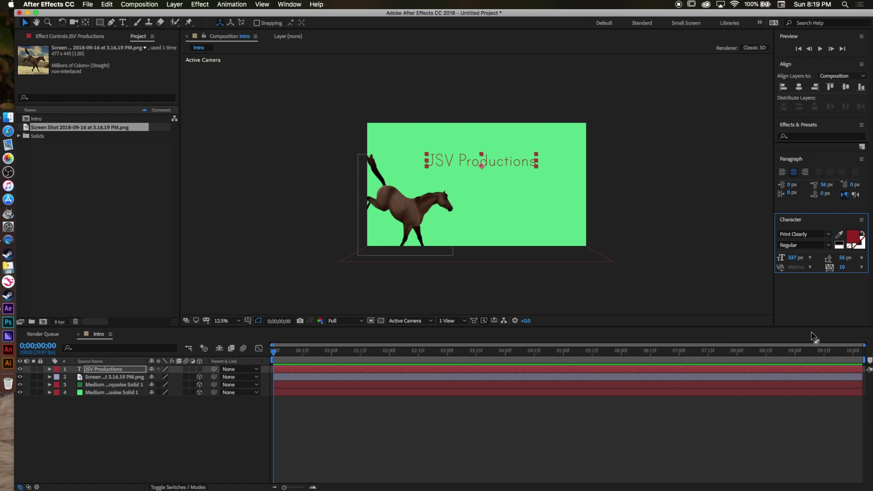
{"action": "left_click", "coordinate": [828, 234]}
{"action": "scroll", "coordinate": [800, 364], "scroll_direction": "down", "scroll_amount": 2}
{"action": "scroll", "coordinate": [801, 367], "scroll_direction": "down", "scroll_amount": 1}
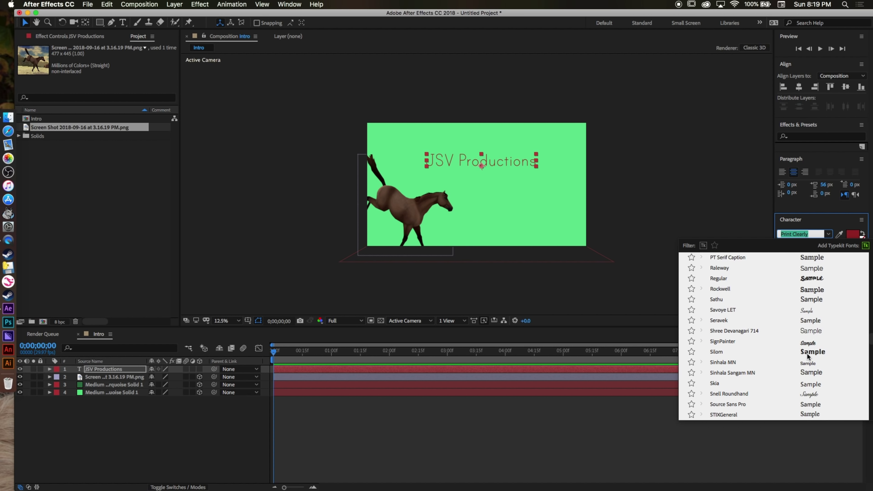
{"action": "scroll", "coordinate": [807, 356], "scroll_direction": "down", "scroll_amount": 3}
{"action": "scroll", "coordinate": [808, 356], "scroll_direction": "down", "scroll_amount": 3}
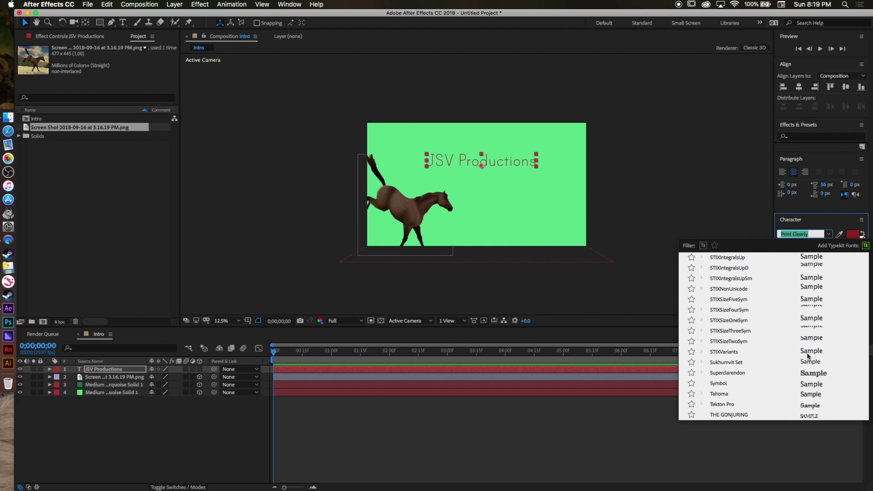
{"action": "scroll", "coordinate": [810, 382], "scroll_direction": "down", "scroll_amount": 3}
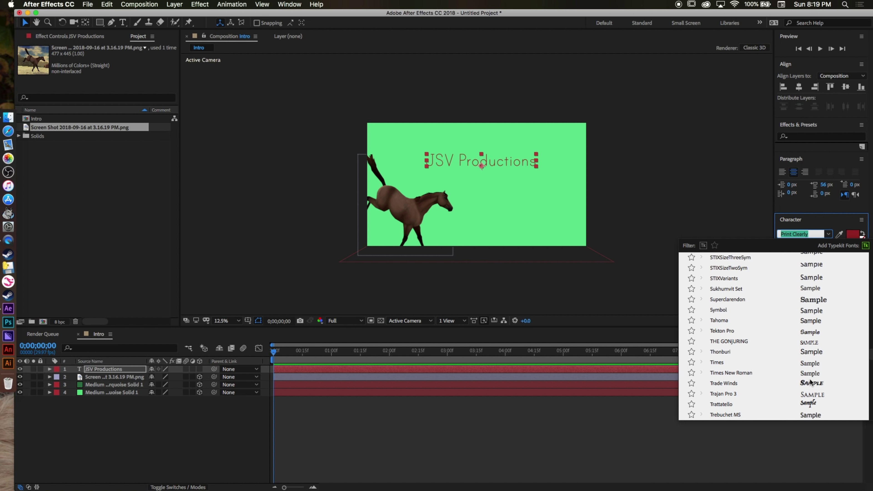
{"action": "scroll", "coordinate": [813, 396], "scroll_direction": "down", "scroll_amount": 4}
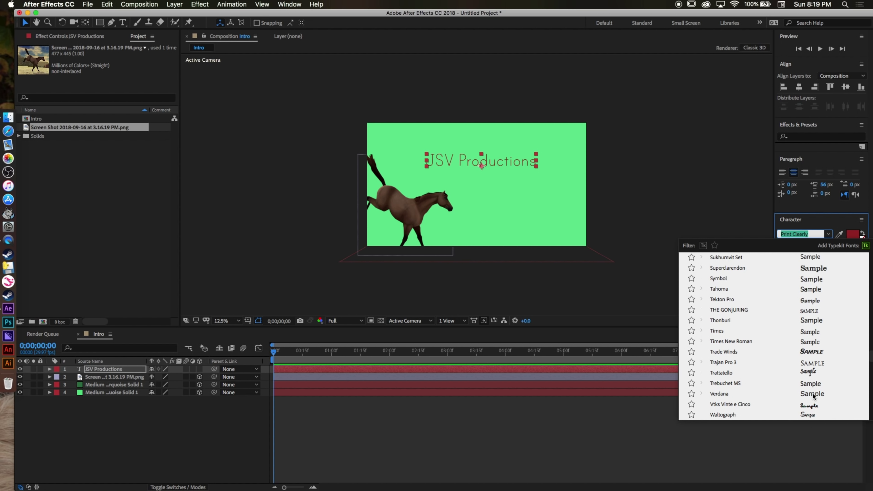
{"action": "scroll", "coordinate": [813, 396], "scroll_direction": "down", "scroll_amount": 1}
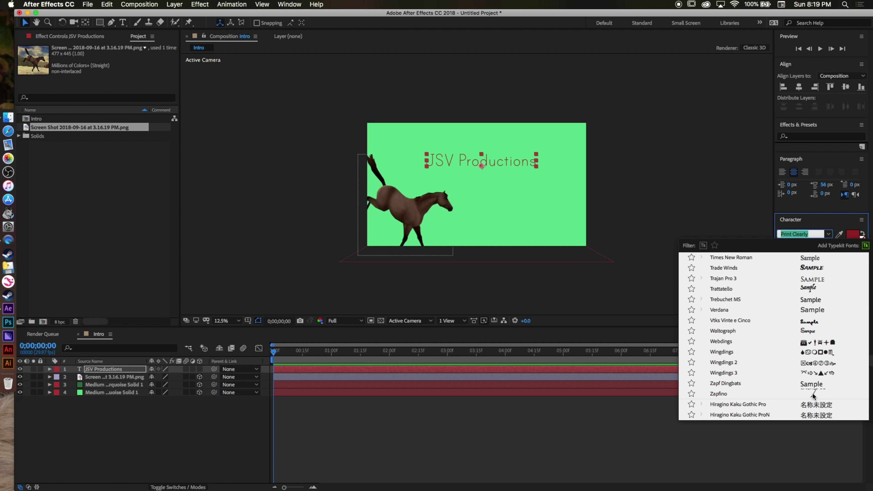
{"action": "left_click", "coordinate": [813, 331]}
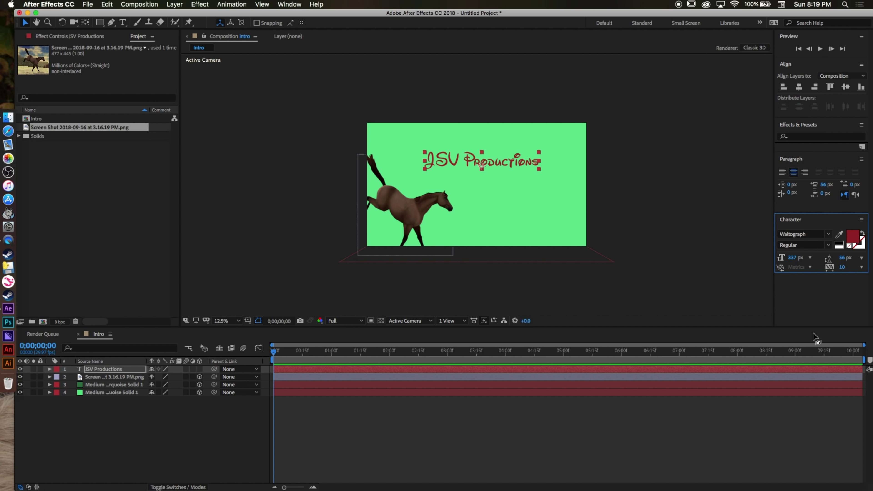
Step: Set the title to Hobo Std Medium with a black fill colour
{"action": "left_click", "coordinate": [828, 234]}
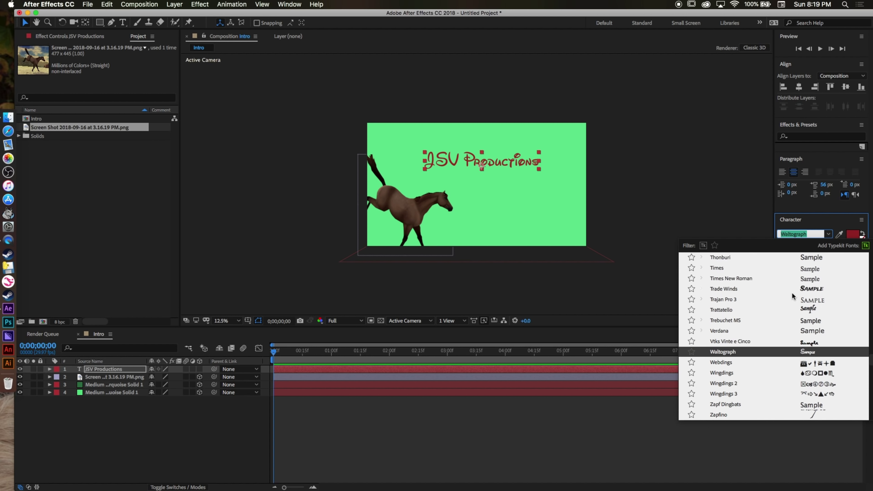
{"action": "scroll", "coordinate": [792, 292], "scroll_direction": "up", "scroll_amount": 1}
{"action": "scroll", "coordinate": [791, 292], "scroll_direction": "up", "scroll_amount": 1}
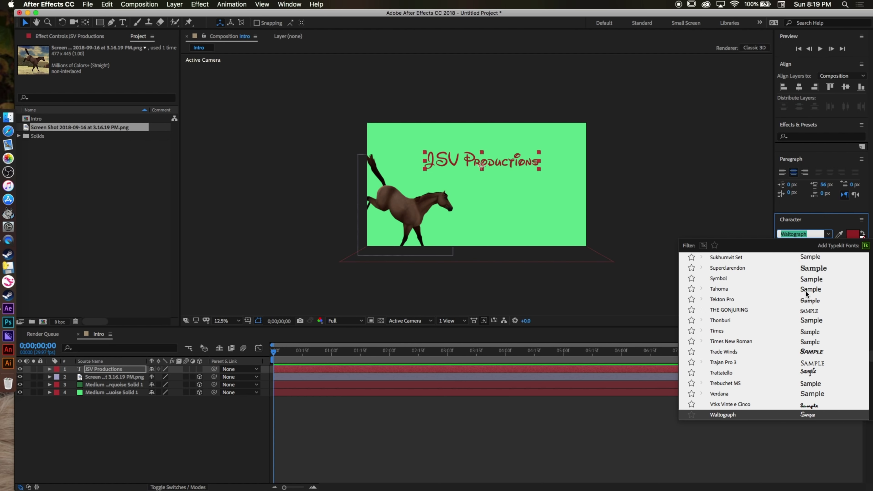
{"action": "scroll", "coordinate": [805, 291], "scroll_direction": "up", "scroll_amount": 5}
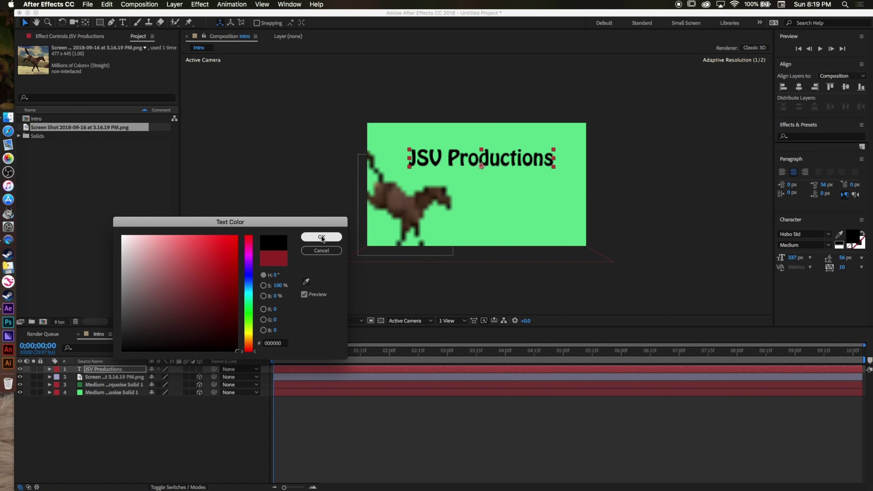
{"action": "left_click", "coordinate": [321, 238]}
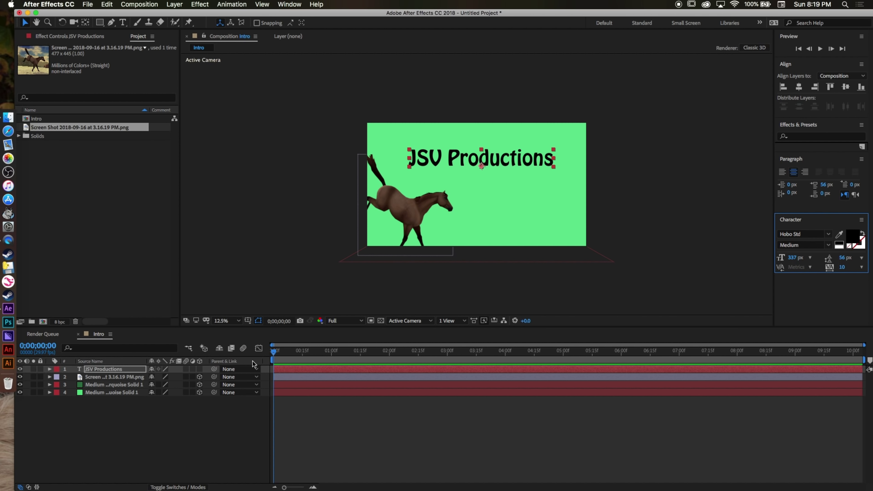
{"action": "left_click", "coordinate": [199, 370]}
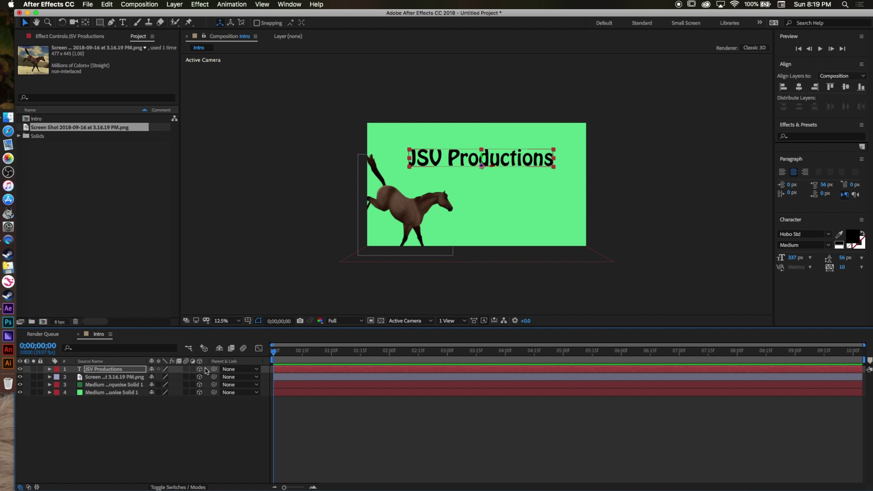
Step: Turn on the title's 3D switch, switch the viewer to Custom View 1, and orbit the scene
{"action": "left_click", "coordinate": [405, 320]}
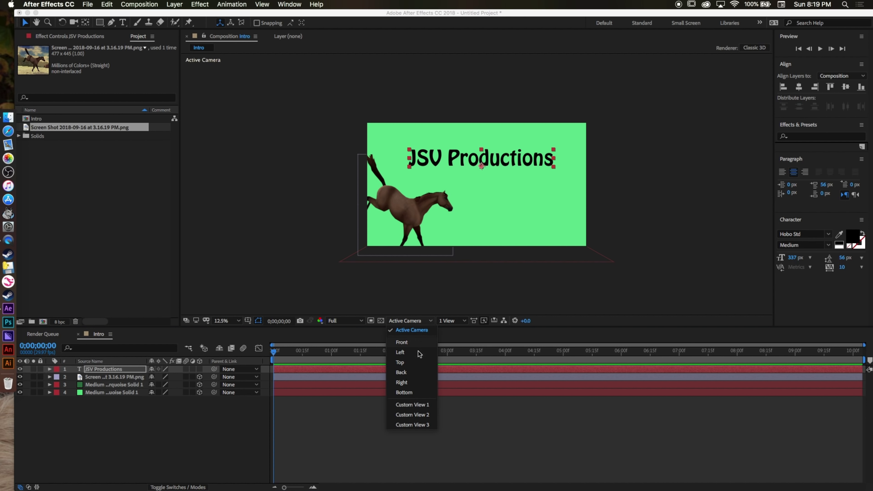
{"action": "left_click", "coordinate": [417, 406]}
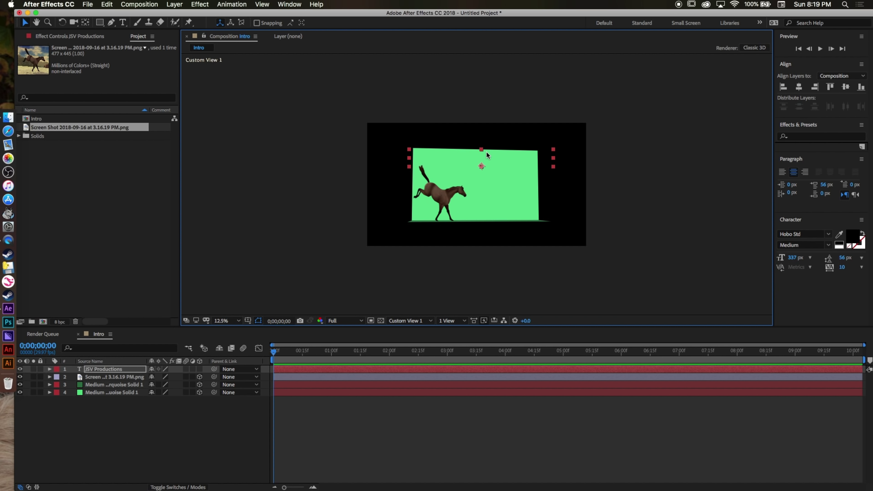
{"action": "left_click", "coordinate": [199, 370]}
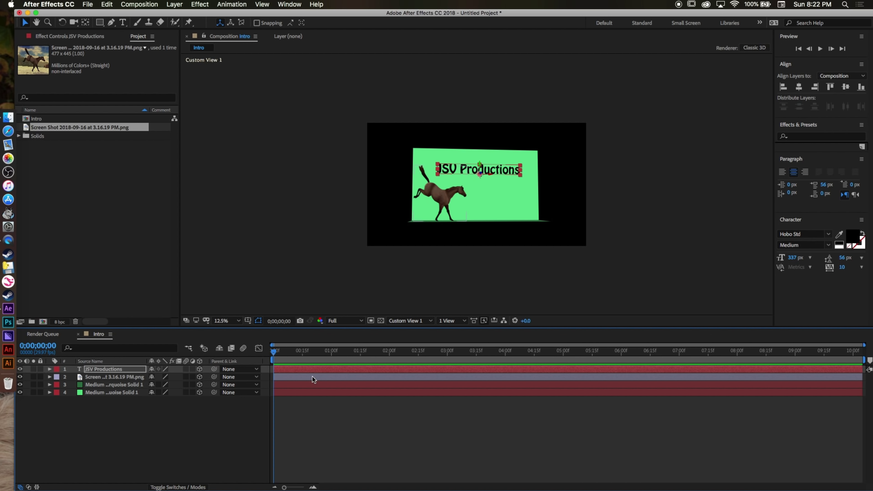
{"action": "left_click", "coordinate": [74, 22]}
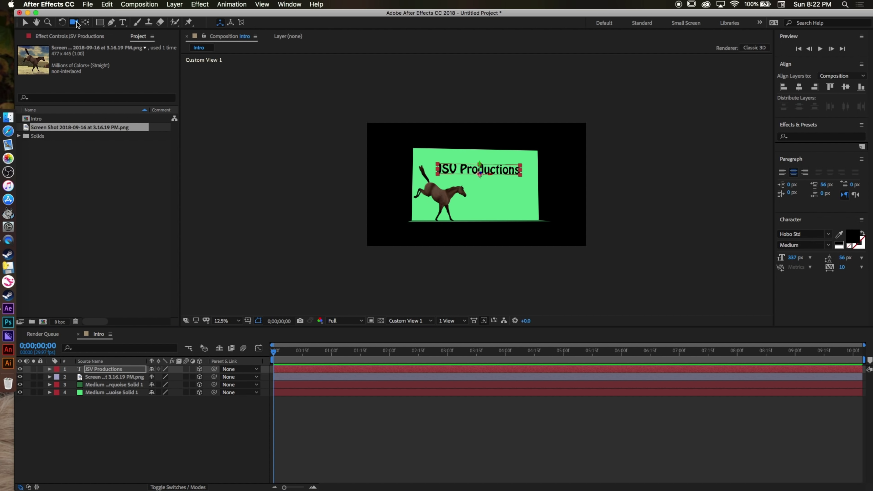
{"action": "left_click_drag", "start_coordinate": [415, 191], "coordinate": [450, 176]}
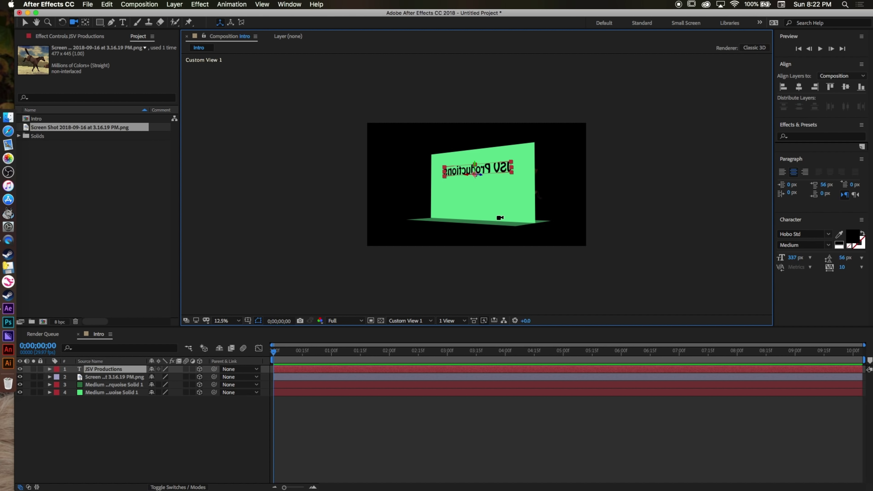
{"action": "left_click_drag", "start_coordinate": [500, 218], "coordinate": [445, 223]}
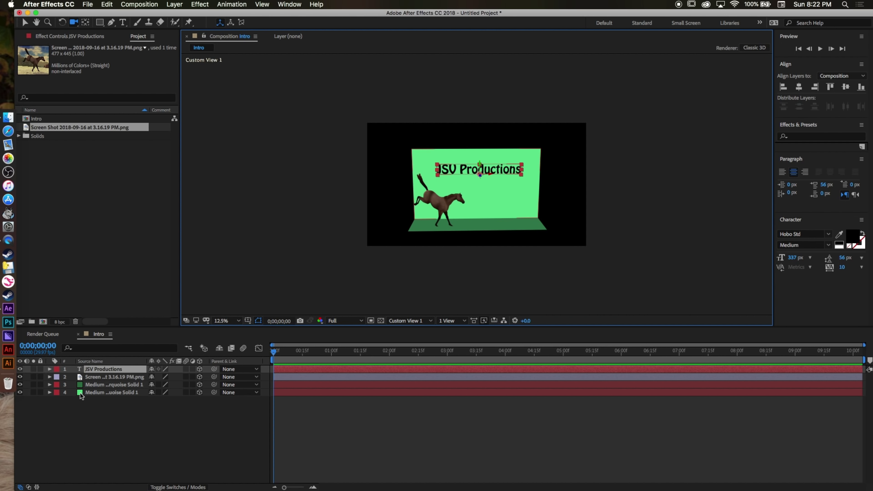
Step: Bring the JSV Productions title forward in Z, orbiting to check its depth
{"action": "left_click", "coordinate": [50, 369]}
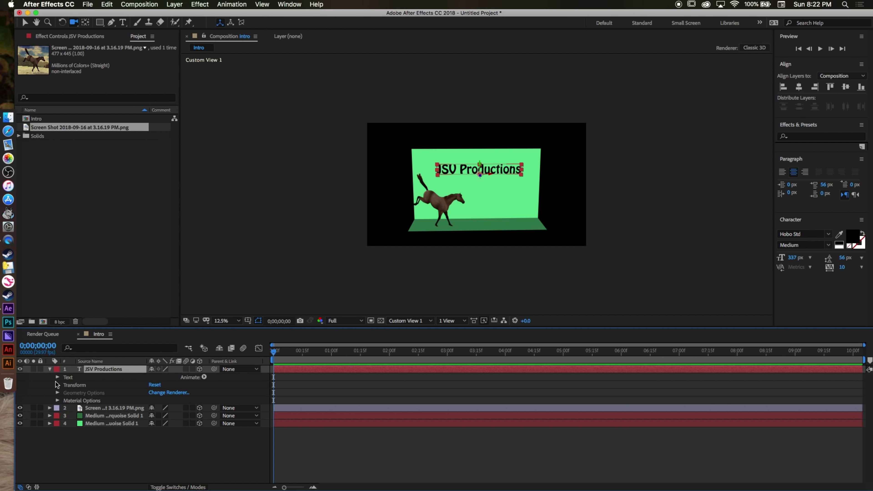
{"action": "left_click", "coordinate": [57, 385]}
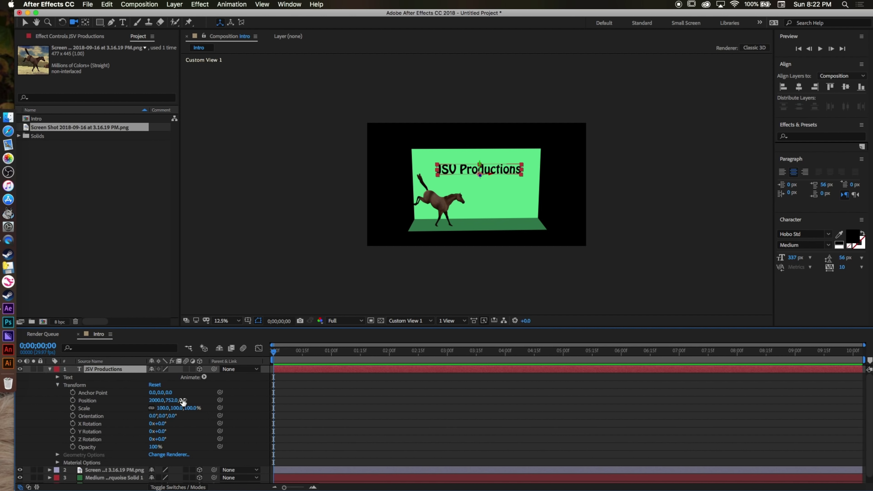
{"action": "left_click_drag", "start_coordinate": [183, 401], "coordinate": [198, 398]}
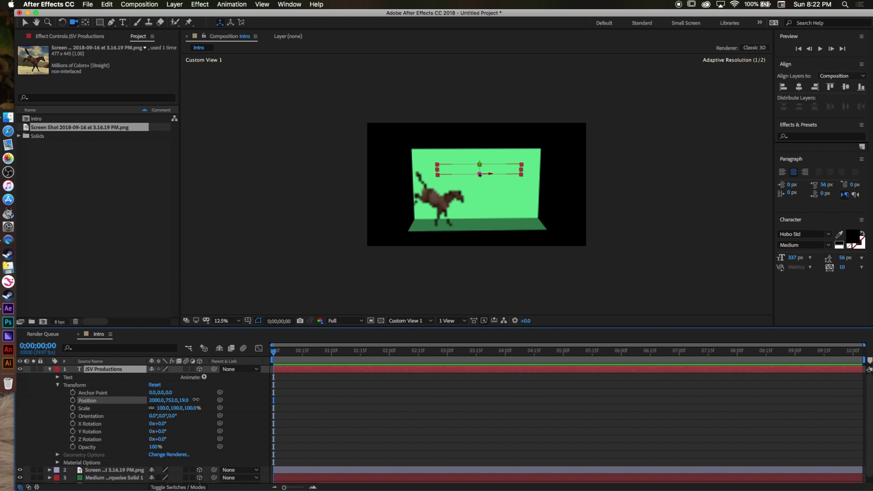
{"action": "mouse_move", "coordinate": [195, 399]}
{"action": "left_mouse_down"}
{"action": "mouse_move", "coordinate": [206, 398]}
{"action": "mouse_move", "coordinate": [182, 400]}
{"action": "left_mouse_up"}
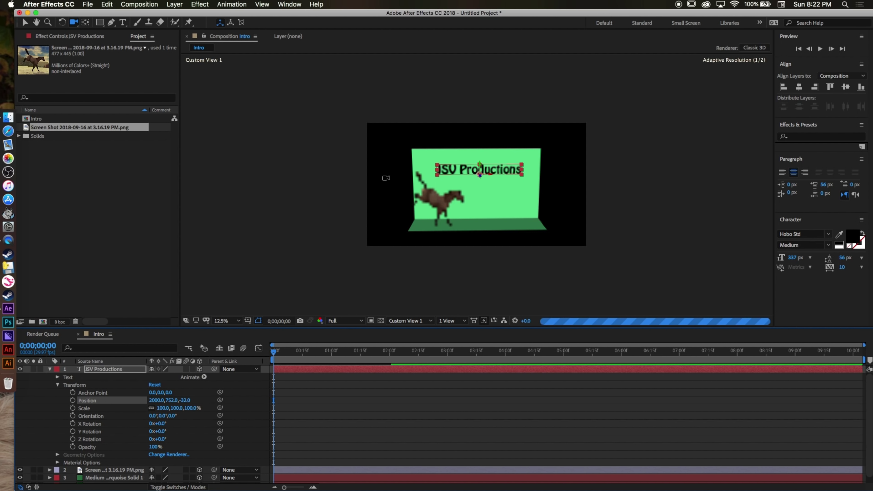
{"action": "left_click_drag", "start_coordinate": [386, 185], "coordinate": [405, 184]}
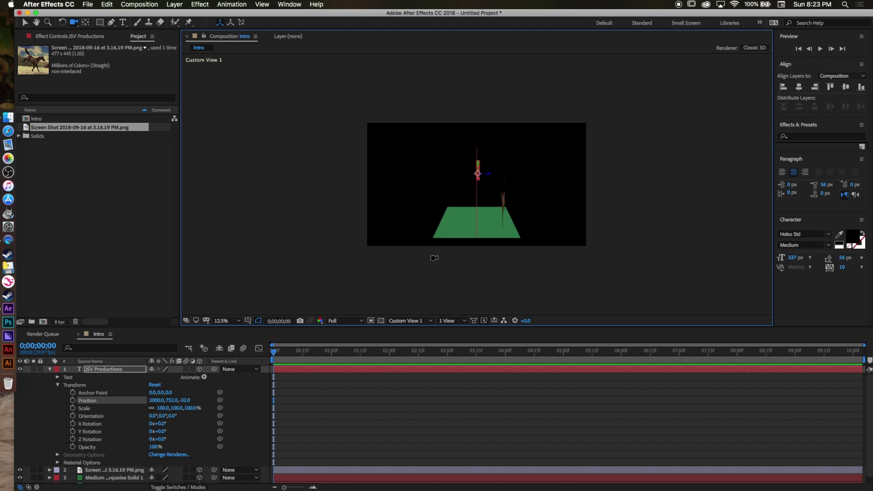
{"action": "mouse_move", "coordinate": [187, 400]}
{"action": "left_mouse_down"}
{"action": "mouse_move", "coordinate": [41, 415]}
{"action": "mouse_move", "coordinate": [183, 407]}
{"action": "mouse_move", "coordinate": [173, 406]}
{"action": "left_mouse_up"}
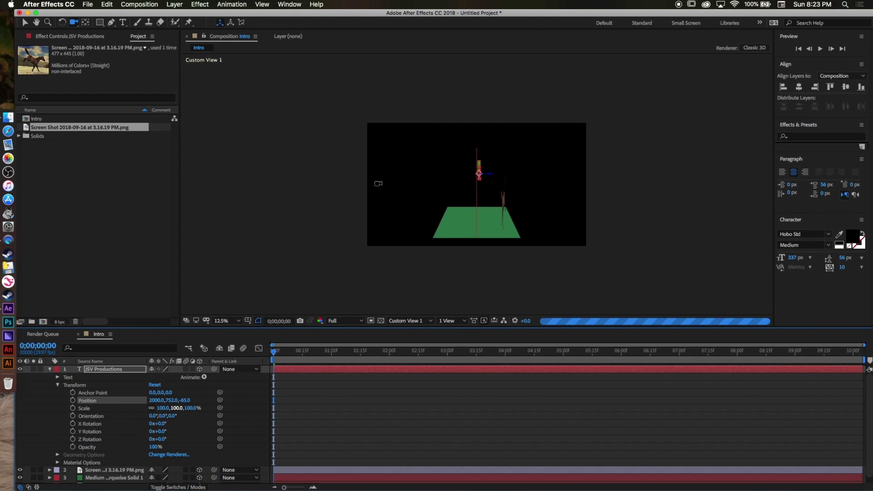
{"action": "left_click_drag", "start_coordinate": [399, 185], "coordinate": [434, 164]}
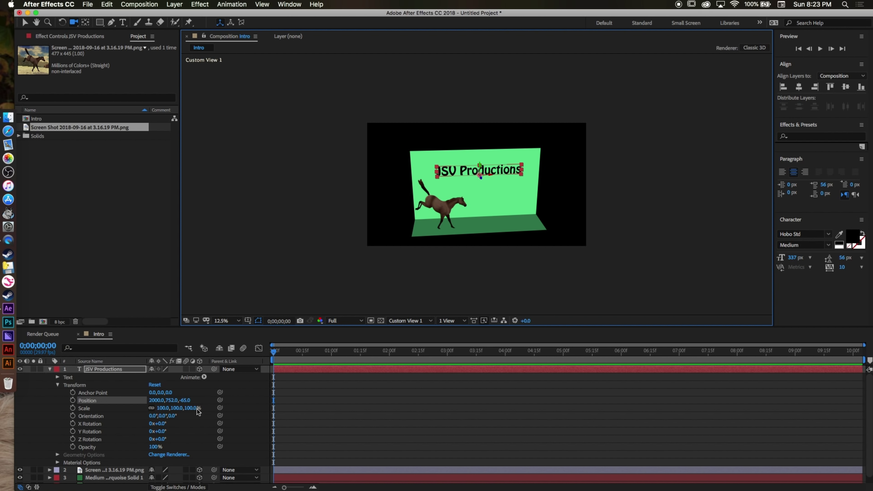
{"action": "left_click_drag", "start_coordinate": [187, 402], "coordinate": [154, 397]}
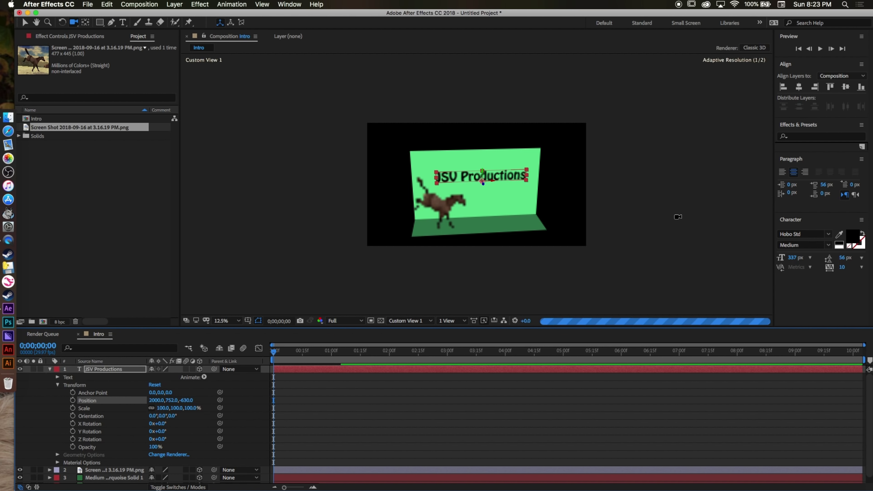
Step: Enlarge the title to 436 px and lower it to position 2000, 2184, -630
{"action": "left_click_drag", "start_coordinate": [795, 261], "coordinate": [836, 254]}
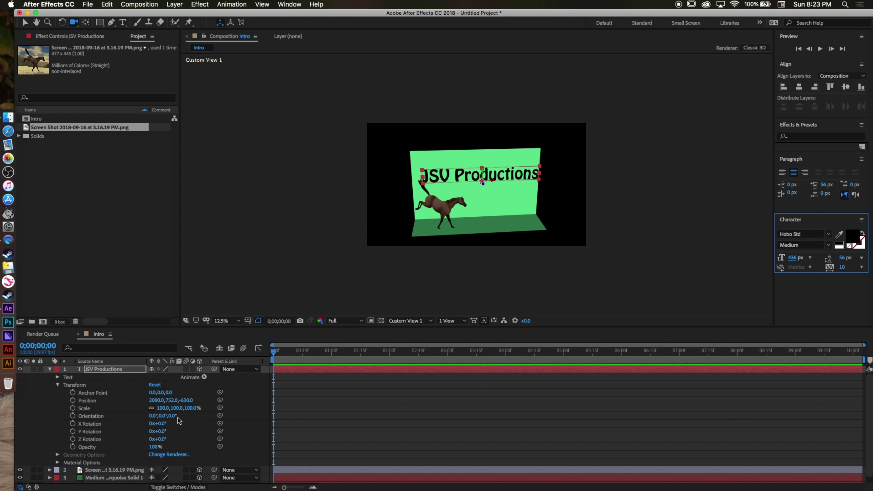
{"action": "left_click_drag", "start_coordinate": [171, 402], "coordinate": [171, 400]}
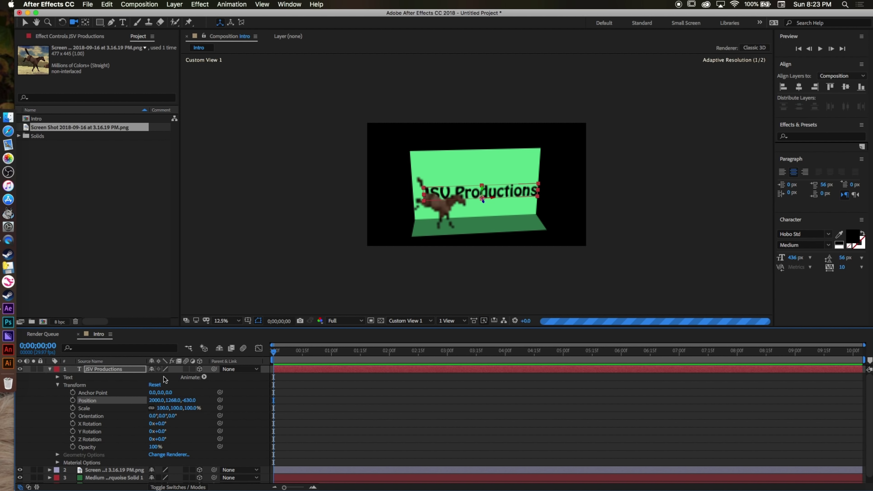
{"action": "left_click_drag", "start_coordinate": [257, 394], "coordinate": [400, 375]}
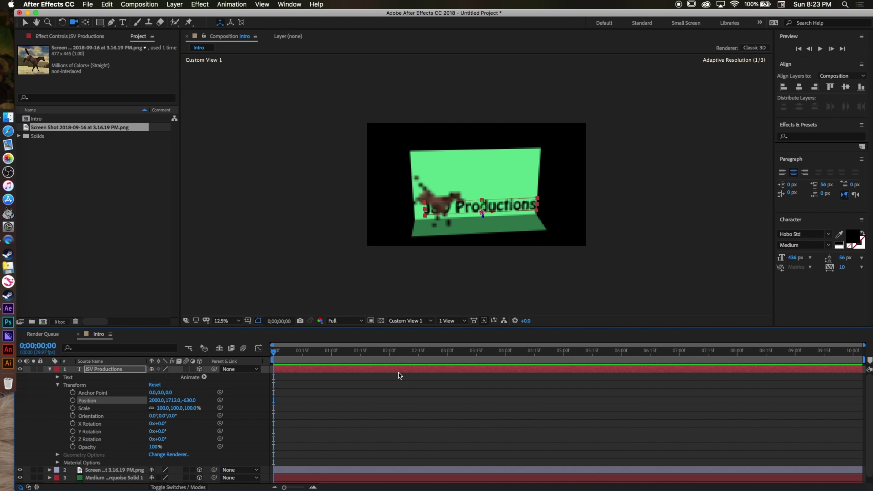
{"action": "left_click_drag", "start_coordinate": [235, 392], "coordinate": [388, 364]}
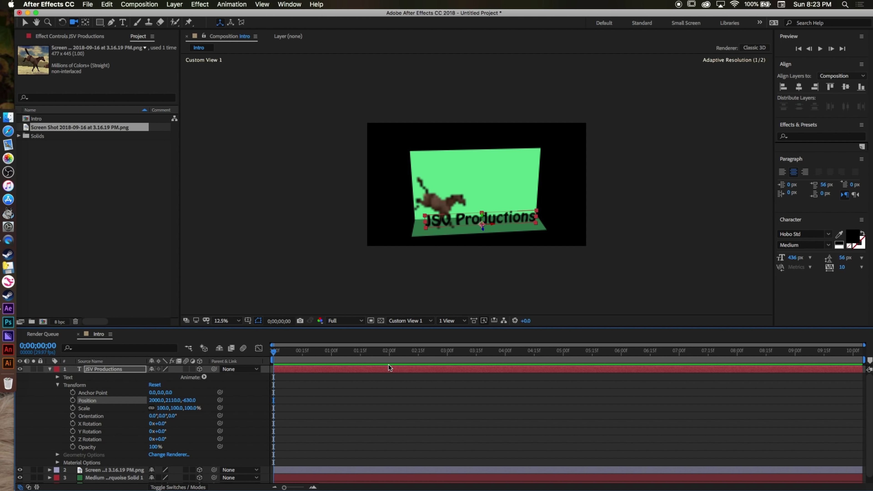
{"action": "left_click_drag", "start_coordinate": [175, 400], "coordinate": [227, 387]}
Step: At 25% magnification, nudge the title to 2000, 2135, -816 along the floor's front edge
{"action": "left_click", "coordinate": [226, 321]}
{"action": "left_click", "coordinate": [226, 320]}
{"action": "left_click", "coordinate": [227, 320]}
{"action": "left_click", "coordinate": [226, 392]}
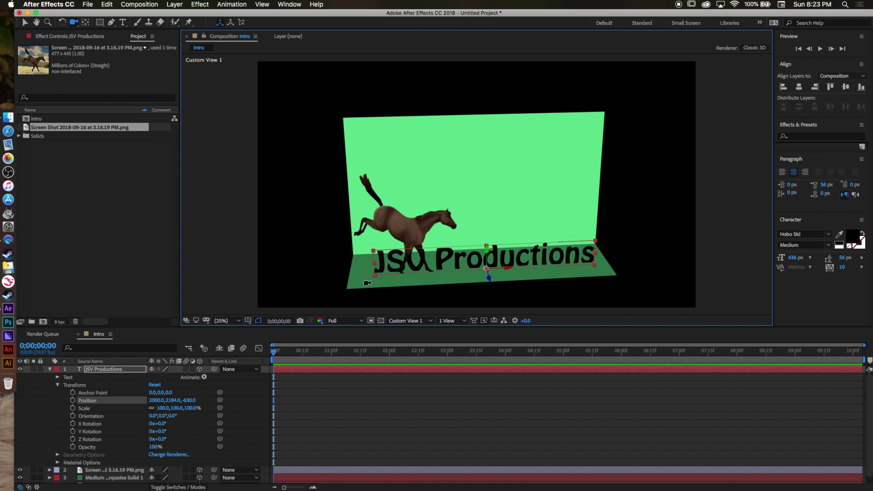
{"action": "left_click_drag", "start_coordinate": [346, 273], "coordinate": [344, 267]}
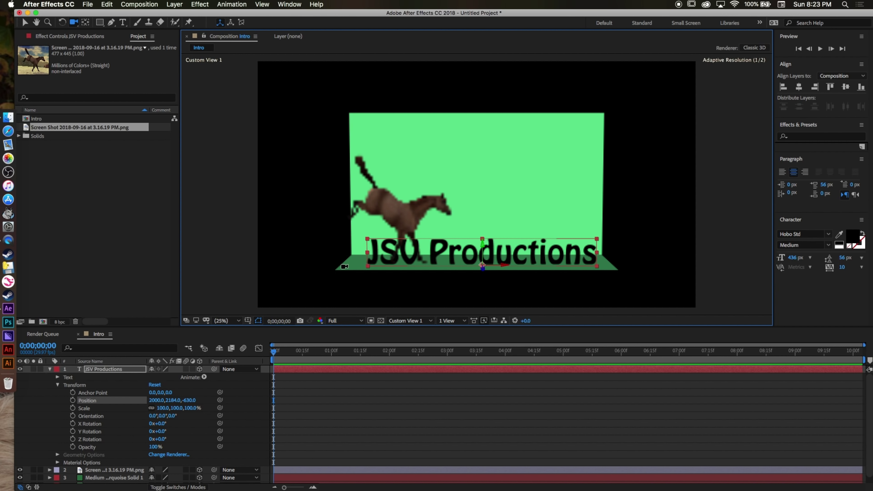
{"action": "left_click_drag", "start_coordinate": [181, 396], "coordinate": [109, 408]}
{"action": "mouse_move", "coordinate": [481, 275]}
{"action": "left_mouse_down"}
{"action": "mouse_move", "coordinate": [440, 271]}
{"action": "mouse_move", "coordinate": [491, 269]}
{"action": "mouse_move", "coordinate": [482, 271]}
{"action": "left_mouse_up"}
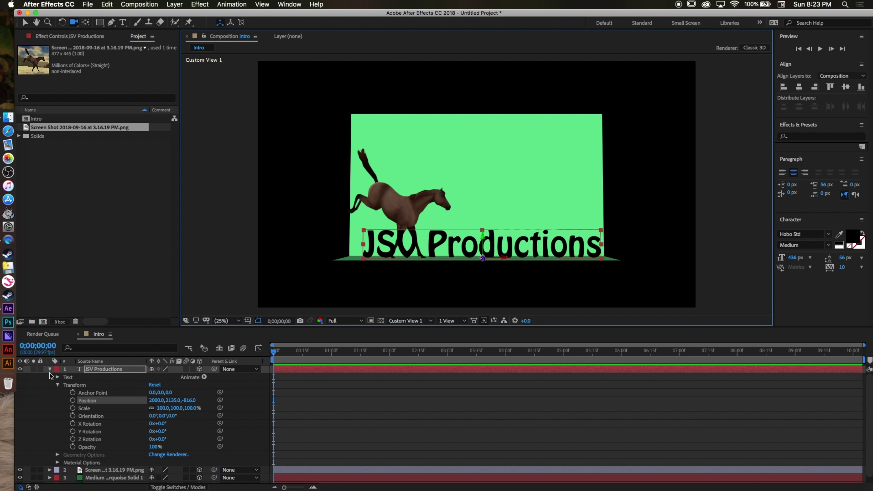
{"action": "left_click", "coordinate": [50, 371]}
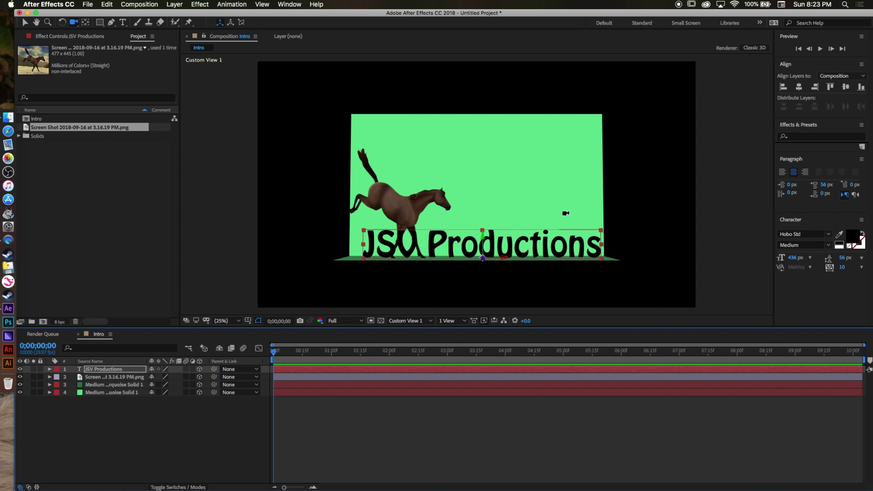
Step: Select the green backdrop solid and duplicate it
{"action": "left_click", "coordinate": [25, 23]}
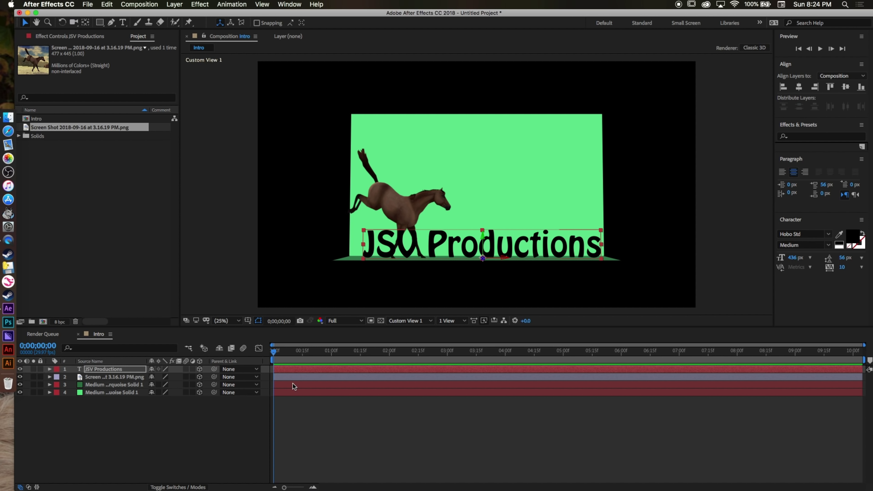
{"action": "left_click", "coordinate": [319, 395]}
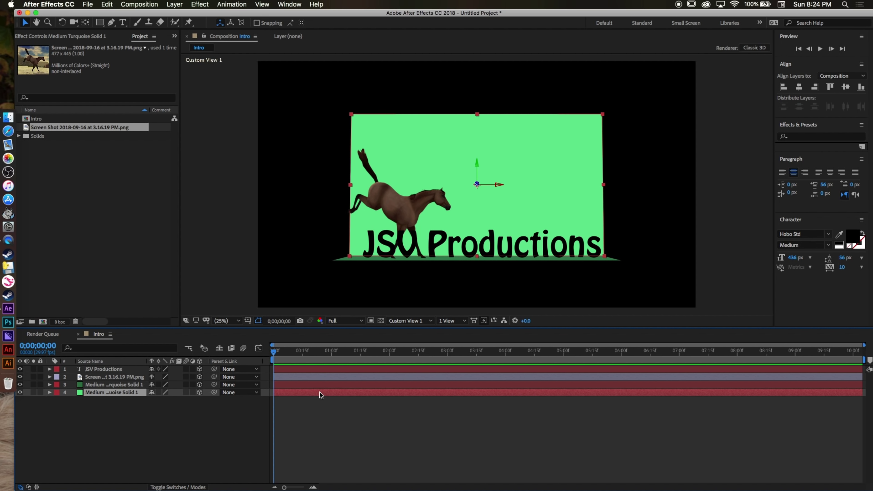
{"action": "key", "text": "super+d"}
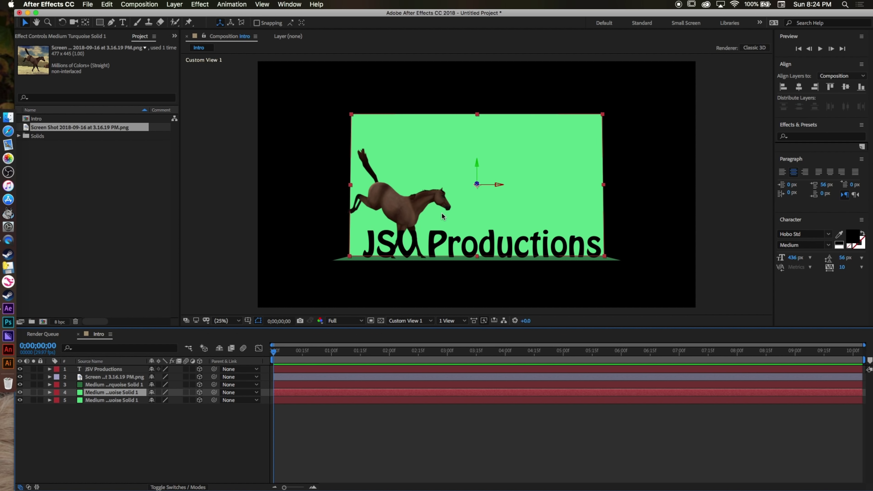
Step: Recolour the duplicated solid to the lighter green #7BFBA9 via Solid Settings
{"action": "left_click", "coordinate": [174, 4]}
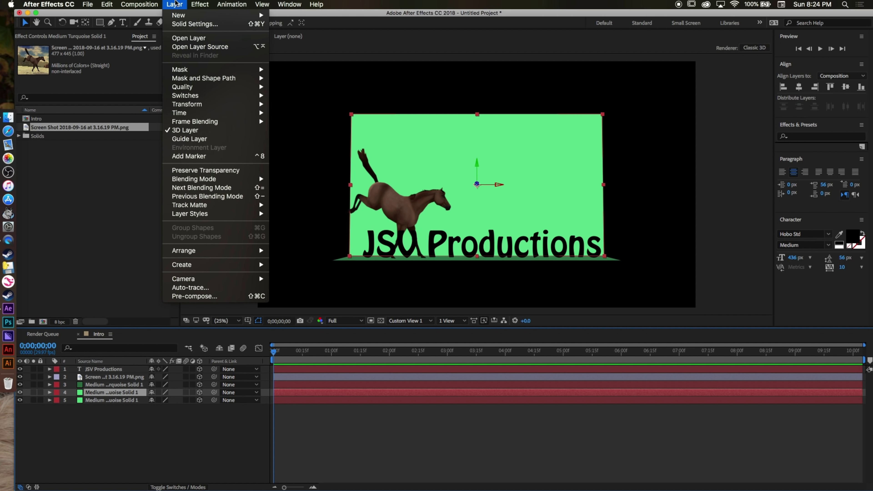
{"action": "mouse_move", "coordinate": [139, 4]}
{"action": "mouse_move", "coordinate": [175, 5]}
{"action": "left_click", "coordinate": [186, 24]}
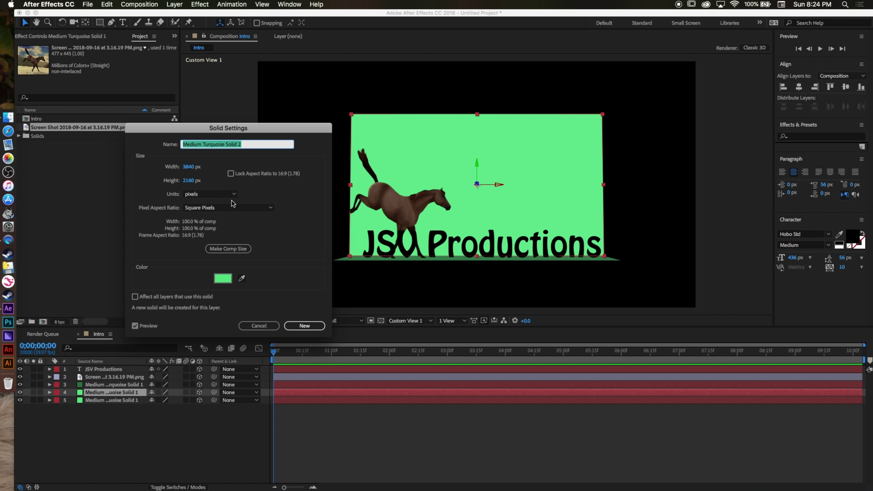
{"action": "left_click", "coordinate": [222, 280]}
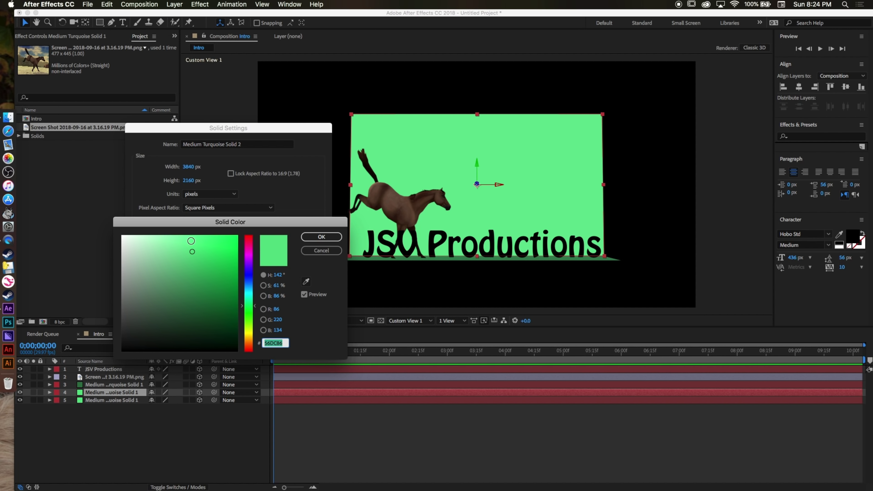
{"action": "left_click", "coordinate": [191, 241]}
{"action": "left_click", "coordinate": [180, 237]}
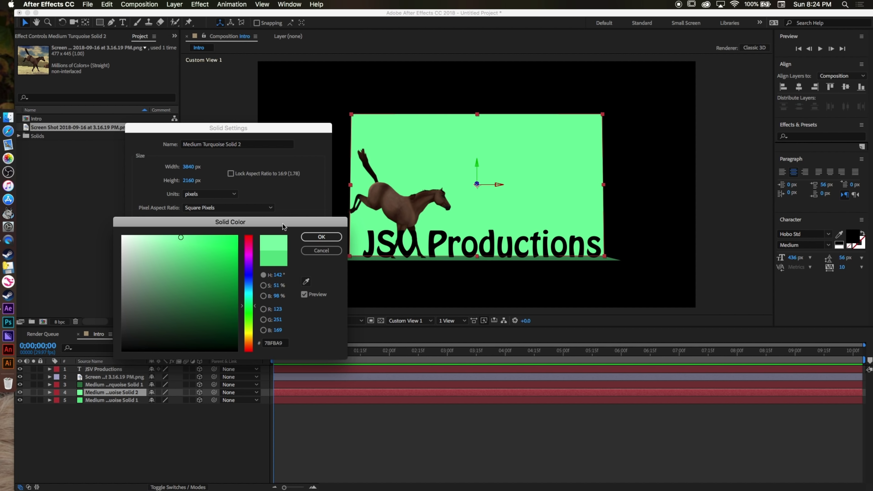
{"action": "left_click", "coordinate": [321, 237]}
{"action": "left_click", "coordinate": [308, 325]}
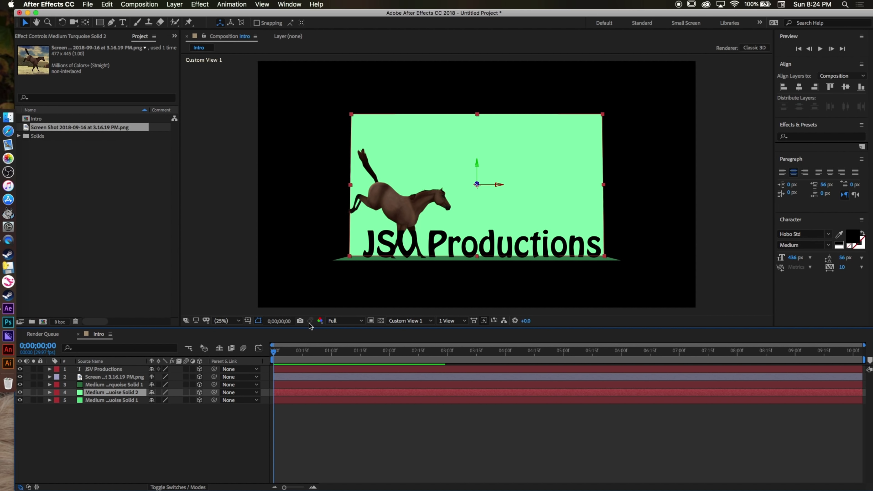
{"action": "left_click", "coordinate": [199, 4]}
{"action": "mouse_move", "coordinate": [241, 220]}
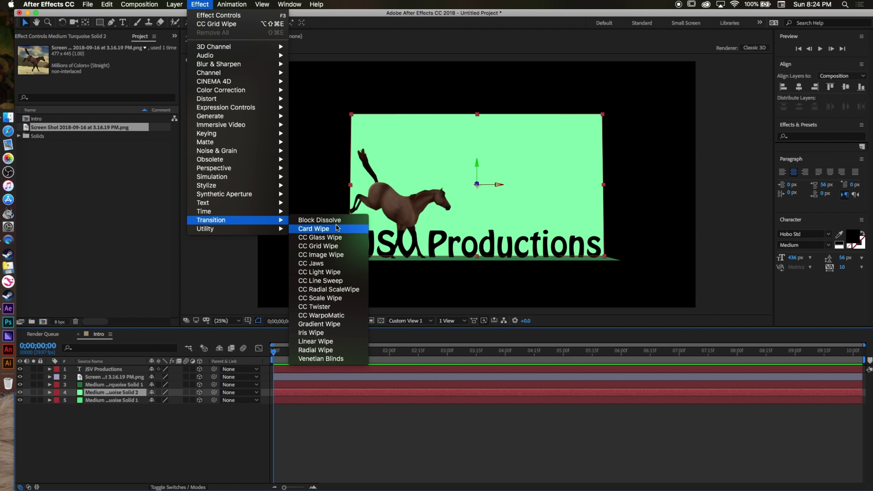
Step: Apply CC Grid Wipe to the solid, scrubbing Completion between 0% and 100% at 3;09 and 6;19
{"action": "left_click", "coordinate": [342, 246]}
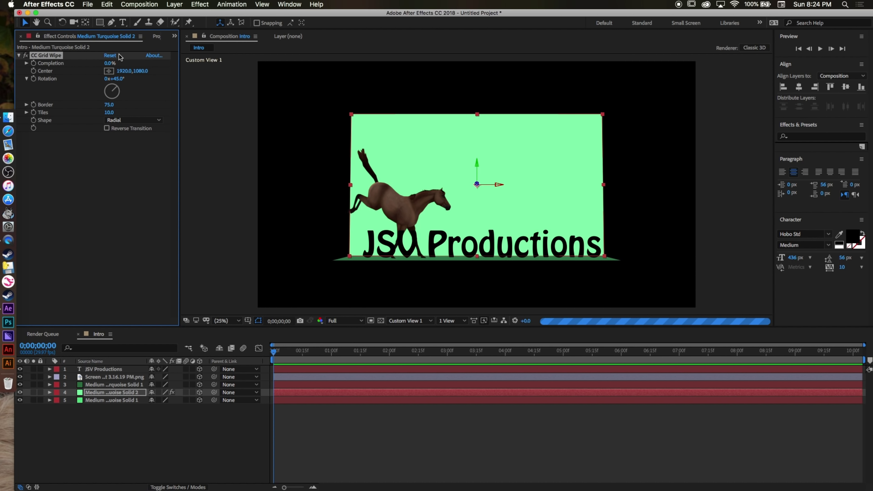
{"action": "left_click_drag", "start_coordinate": [111, 65], "coordinate": [240, 53]}
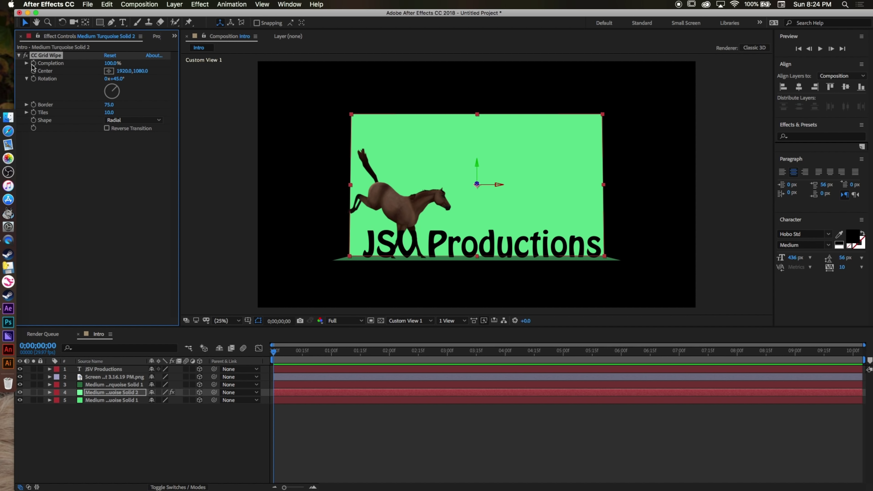
{"action": "left_click_drag", "start_coordinate": [277, 354], "coordinate": [464, 352]}
{"action": "left_click_drag", "start_coordinate": [112, 68], "coordinate": [78, 68]}
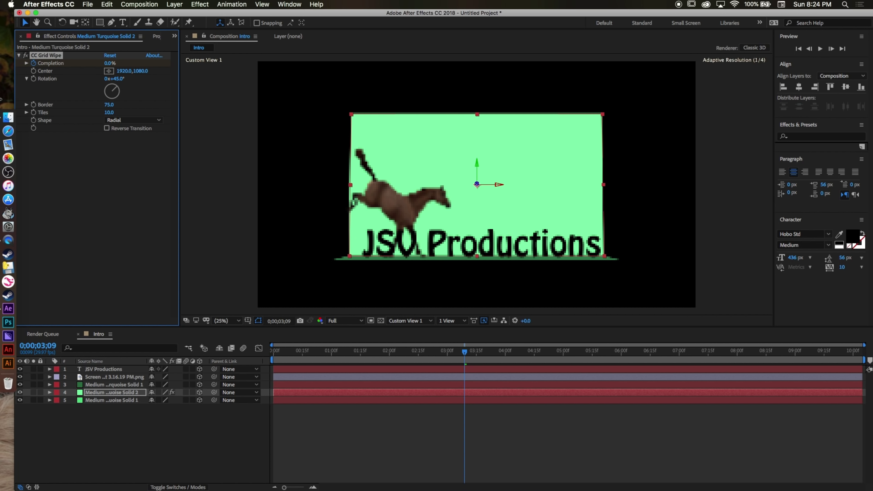
{"action": "left_click", "coordinate": [658, 351]}
{"action": "left_click_drag", "start_coordinate": [105, 66], "coordinate": [287, 58]}
Step: Preview the grid wipe animation from the start twice
{"action": "left_click", "coordinate": [276, 348]}
{"action": "key", "text": "space"}
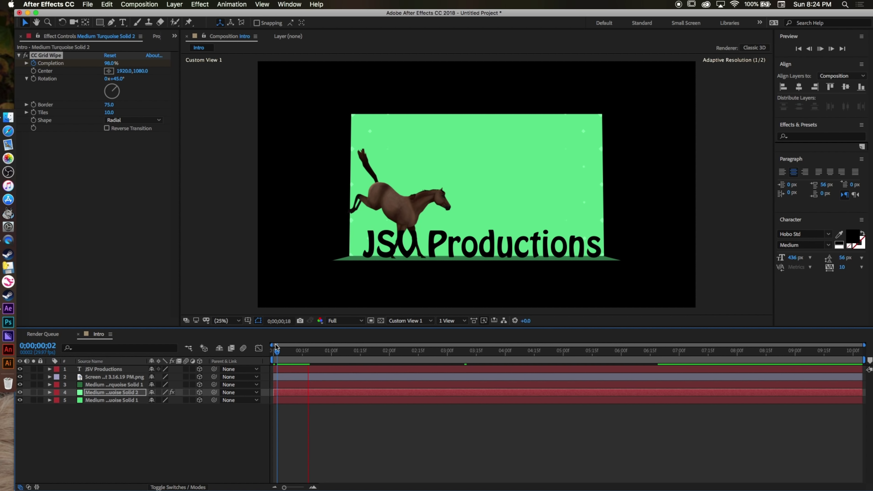
{"action": "key", "text": "space"}
{"action": "left_click_drag", "start_coordinate": [292, 354], "coordinate": [282, 356]}
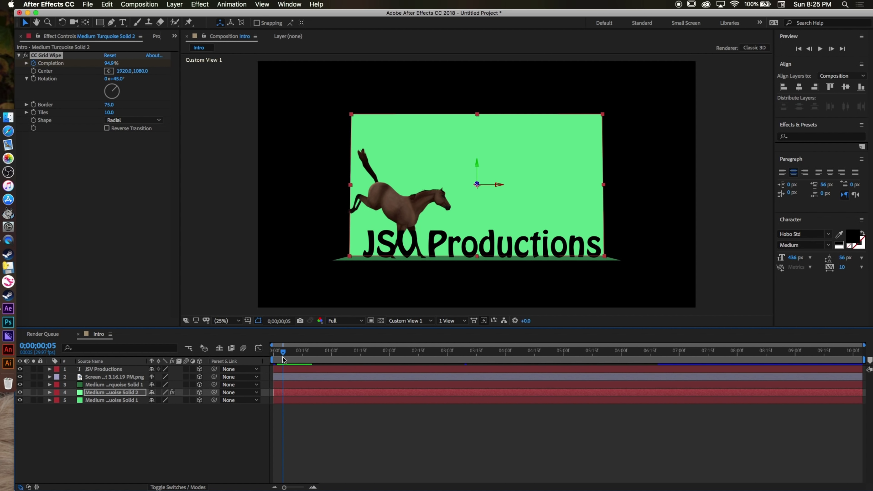
{"action": "key", "text": "space"}
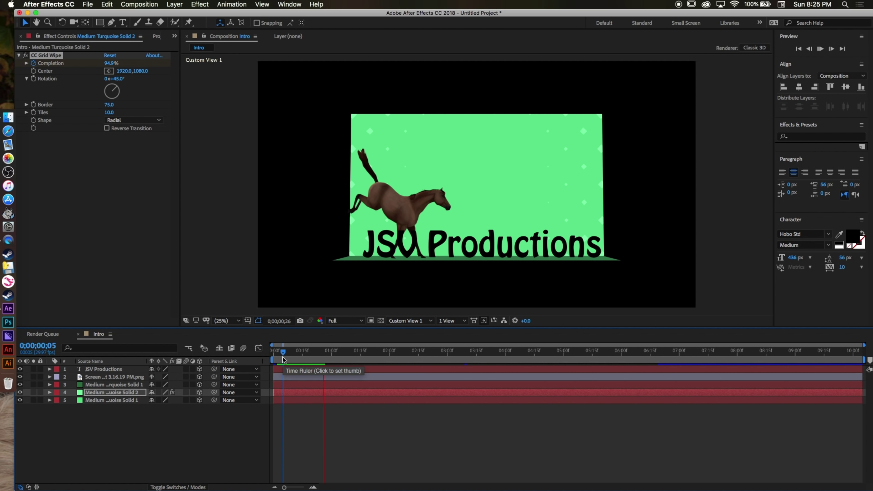
{"action": "key", "text": "space"}
Step: Rotate the grid wipe pattern to -12° and deselect the backdrop solid
{"action": "left_click_drag", "start_coordinate": [325, 359], "coordinate": [386, 363]}
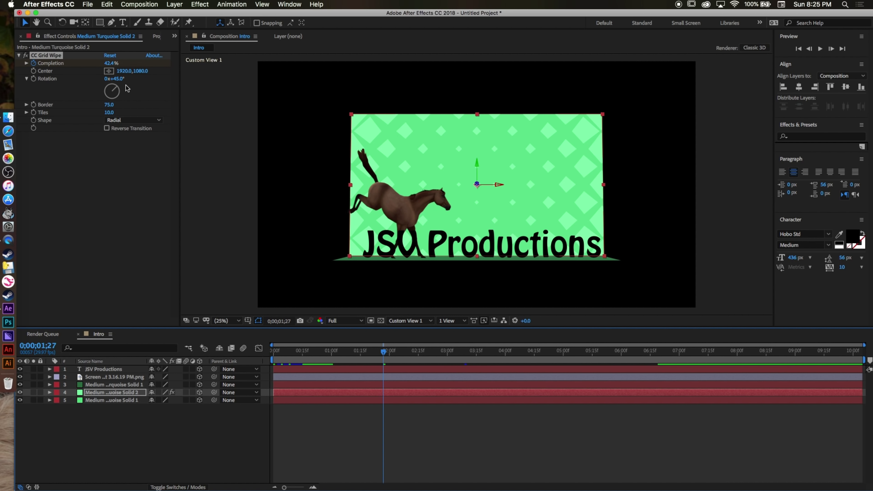
{"action": "left_click_drag", "start_coordinate": [119, 84], "coordinate": [120, 114]}
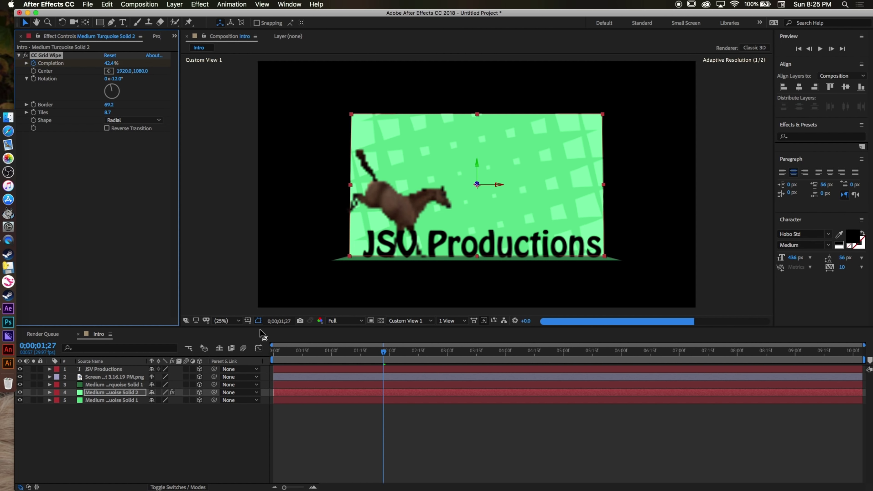
{"action": "left_click", "coordinate": [364, 420]}
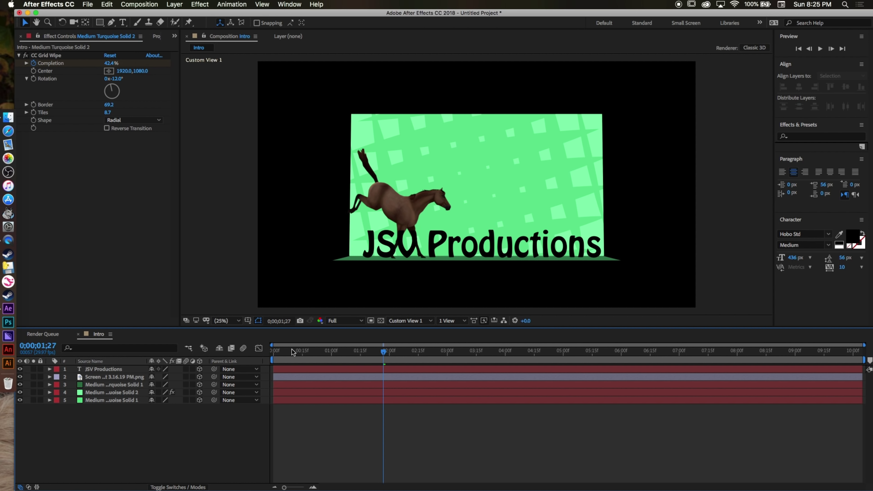
Step: Draw an ellipse shape layer across the middle of the green wall
{"action": "key", "text": "q"}
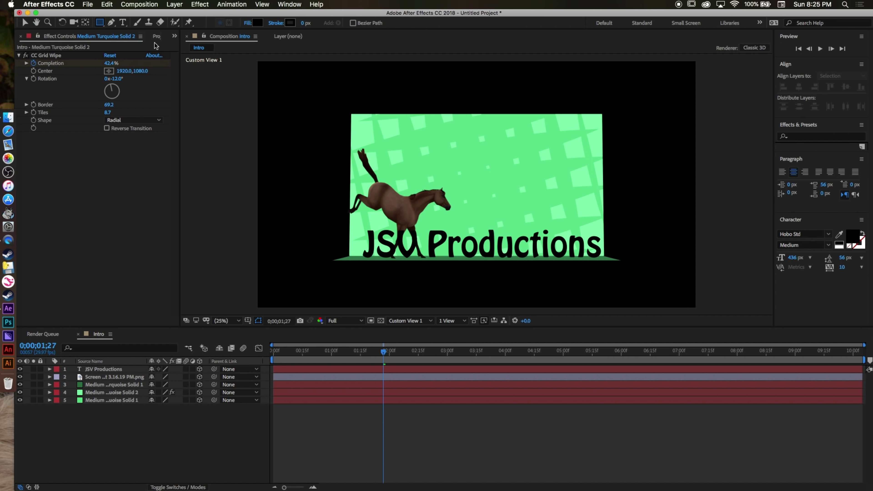
{"action": "left_click_drag", "start_coordinate": [99, 22], "coordinate": [128, 45]}
{"action": "left_click_drag", "start_coordinate": [336, 146], "coordinate": [636, 222]}
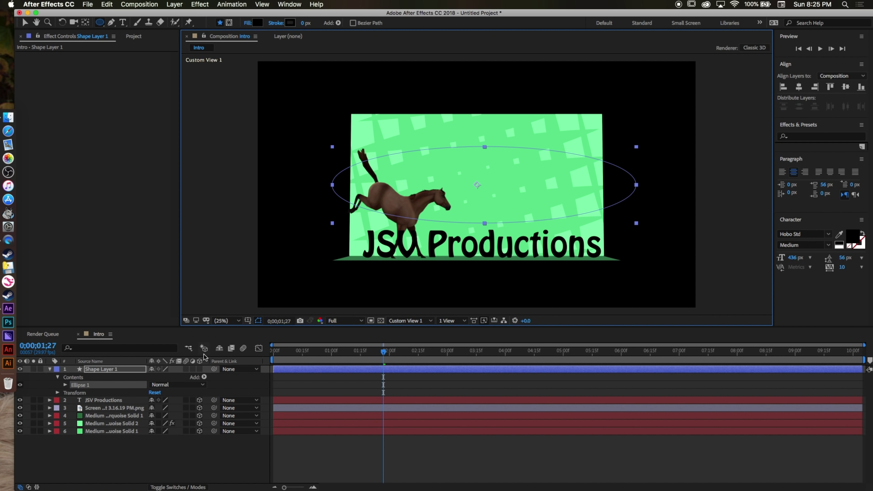
Step: Make Shape Layer 1 a 3D layer, keeping its fill black
{"action": "left_click", "coordinate": [200, 369]}
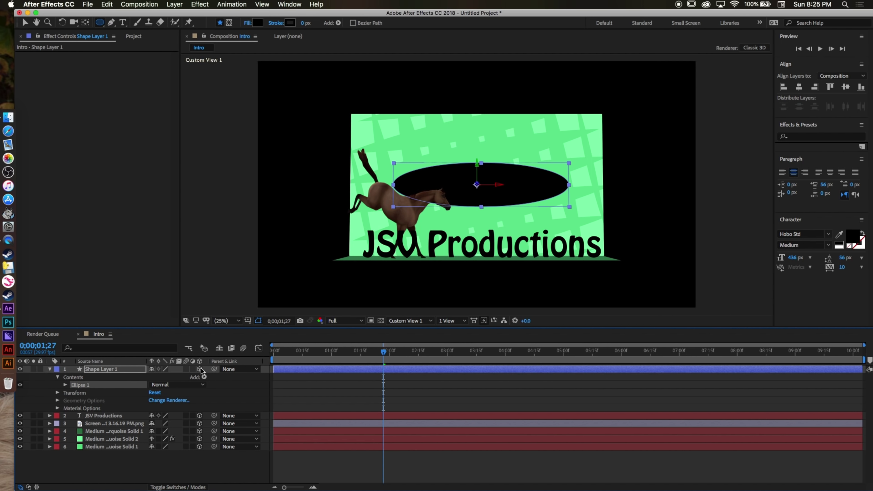
{"action": "left_click", "coordinate": [850, 238]}
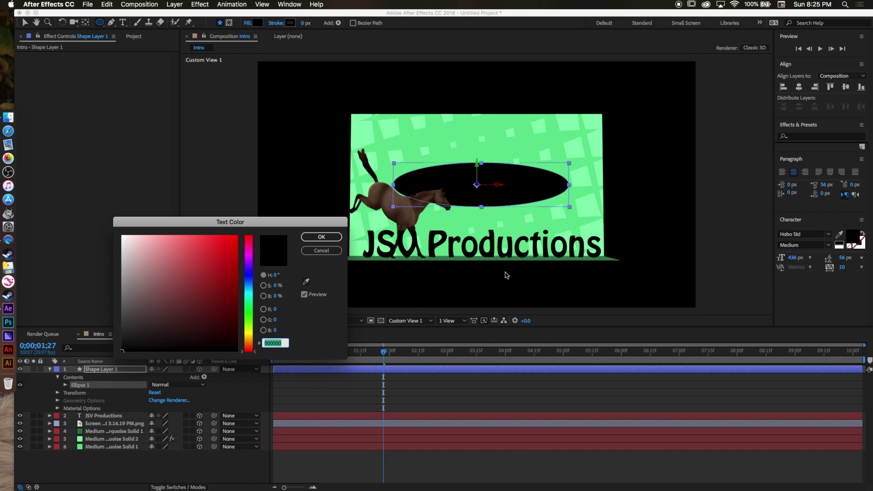
{"action": "left_click", "coordinate": [309, 238]}
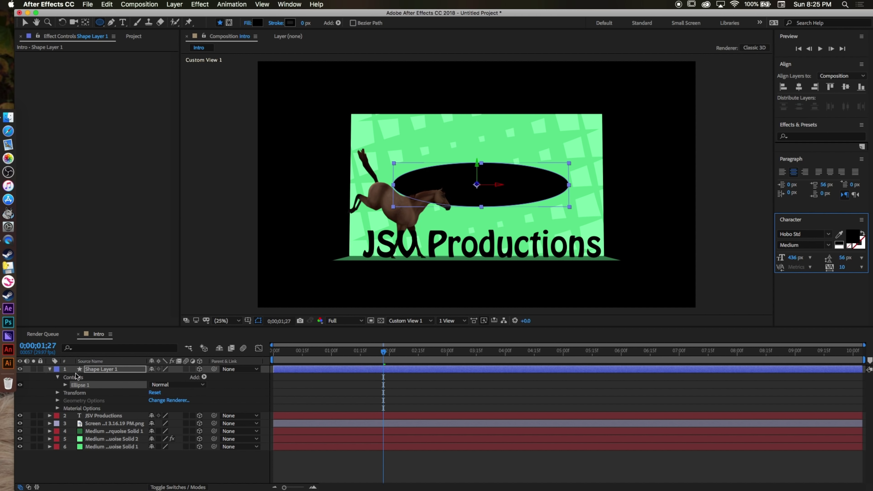
{"action": "left_click", "coordinate": [25, 23]}
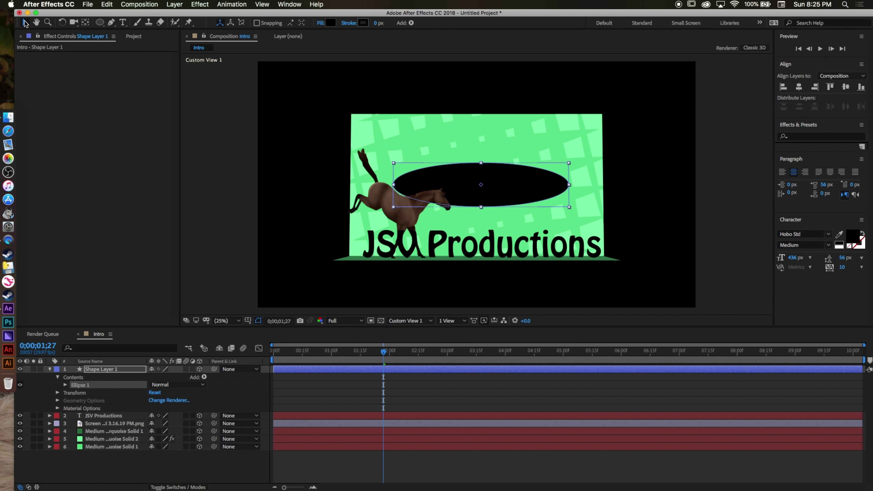
{"action": "left_click", "coordinate": [316, 4]}
Step: Apply Turbulent Displace to the ellipse layer, found with a 'tur' search
{"action": "type", "text": "tur"}
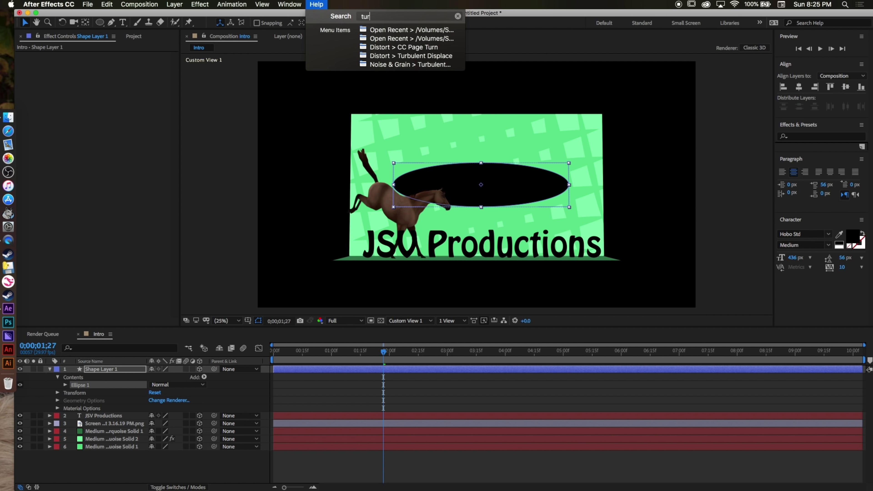
{"action": "left_click", "coordinate": [467, 21]}
{"action": "left_click", "coordinate": [322, 4]}
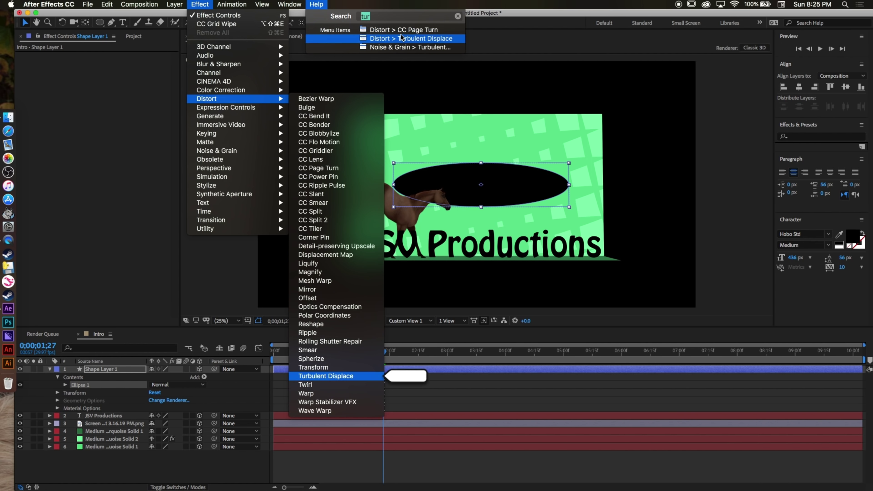
{"action": "left_click", "coordinate": [388, 37]}
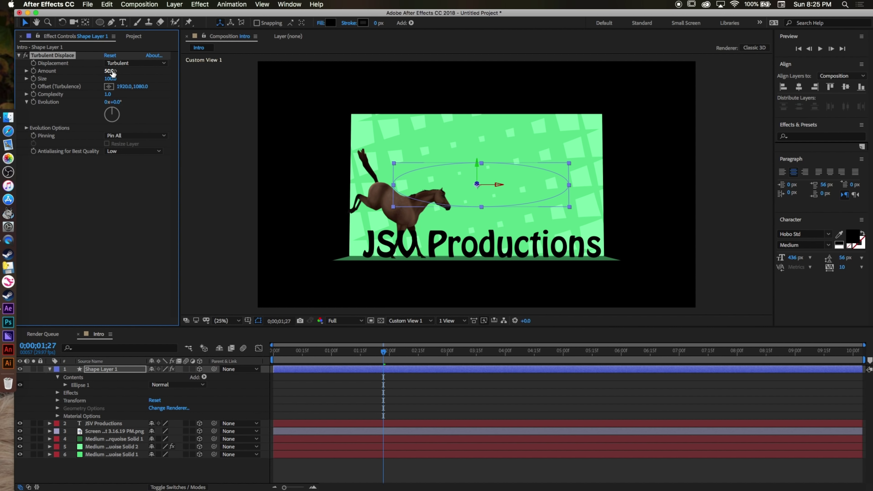
Step: Push the ellipse back in depth to Position Z -302, checking it at 4 seconds
{"action": "left_click", "coordinate": [371, 364]}
{"action": "key", "text": "Home"}
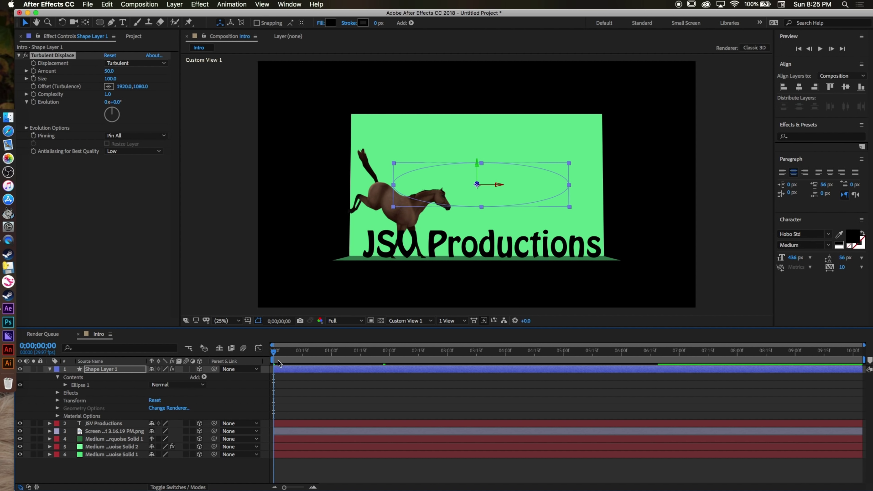
{"action": "left_click_drag", "start_coordinate": [273, 351], "coordinate": [505, 377]}
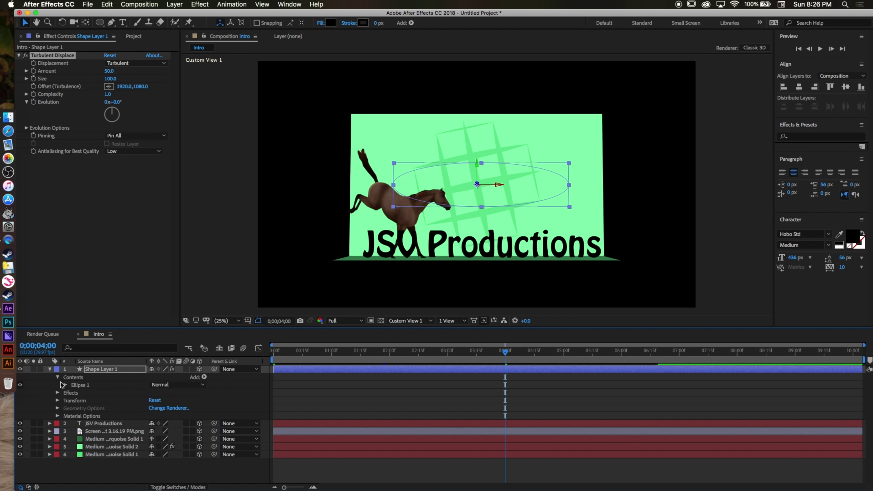
{"action": "left_click", "coordinate": [58, 401]}
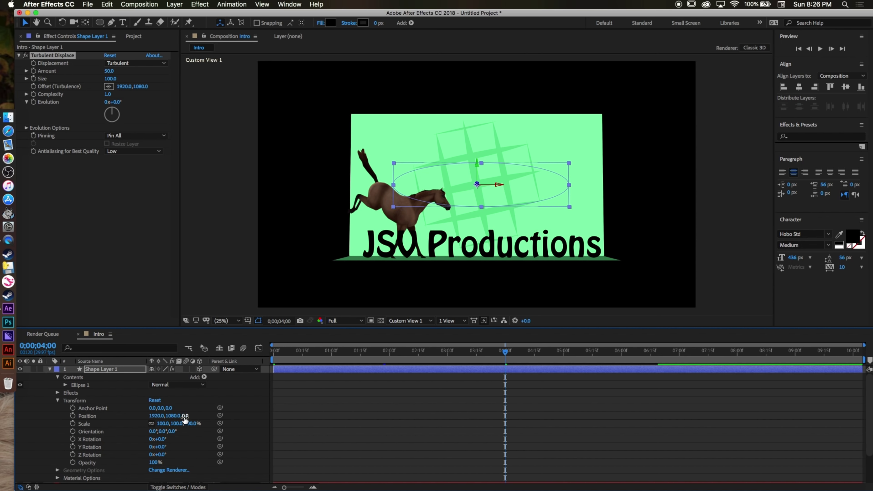
{"action": "left_click_drag", "start_coordinate": [185, 416], "coordinate": [89, 401]}
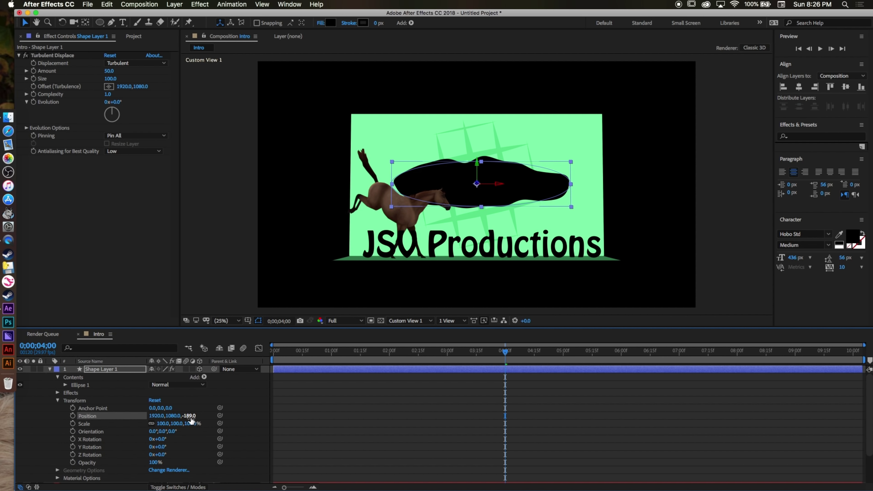
{"action": "left_click_drag", "start_coordinate": [190, 419], "coordinate": [138, 416]}
{"action": "left_click", "coordinate": [49, 370]}
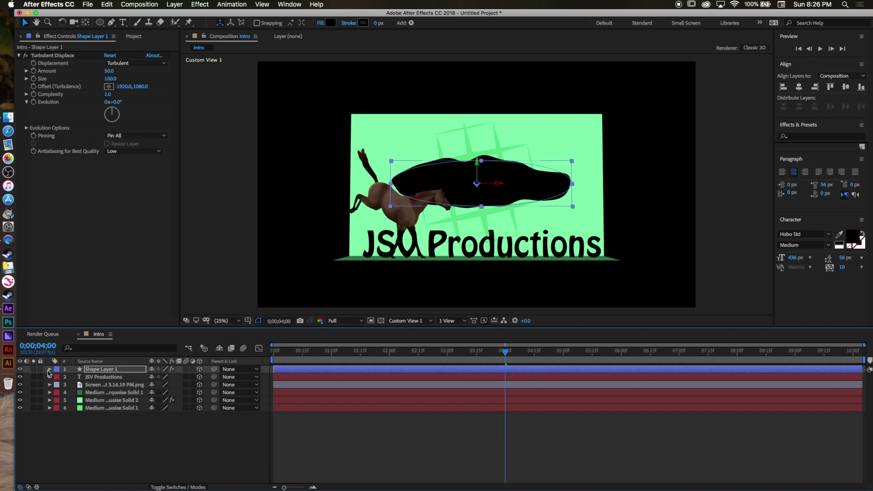
{"action": "left_click", "coordinate": [73, 22]}
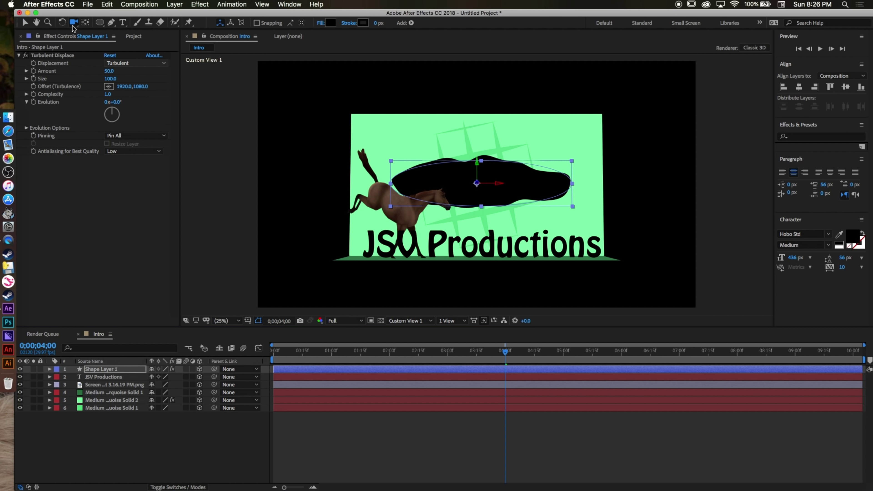
Step: Raise Turbulent Displace Amount to 217 and Complexity to 1.8
{"action": "mouse_move", "coordinate": [359, 108]}
{"action": "left_mouse_down"}
{"action": "mouse_move", "coordinate": [318, 108]}
{"action": "mouse_move", "coordinate": [362, 109]}
{"action": "mouse_move", "coordinate": [361, 117]}
{"action": "left_mouse_up"}
{"action": "left_click", "coordinate": [24, 22]}
{"action": "left_click_drag", "start_coordinate": [109, 71], "coordinate": [176, 63]}
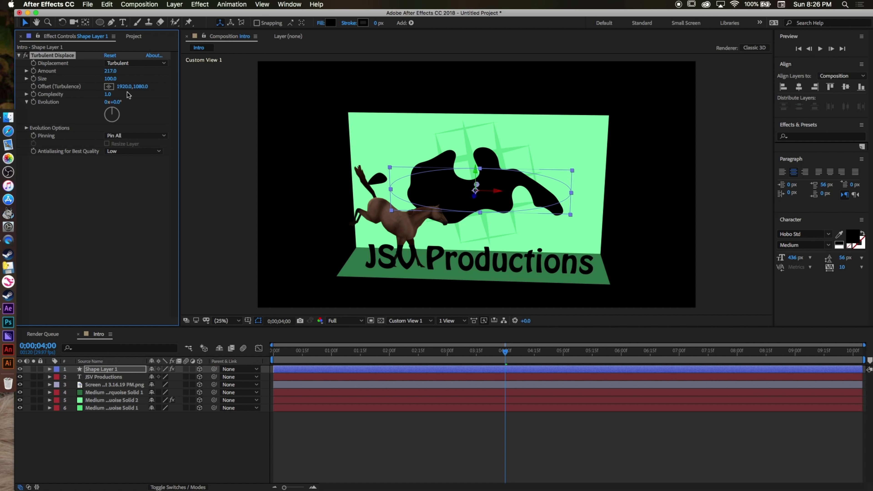
{"action": "left_click_drag", "start_coordinate": [109, 94], "coordinate": [142, 91]}
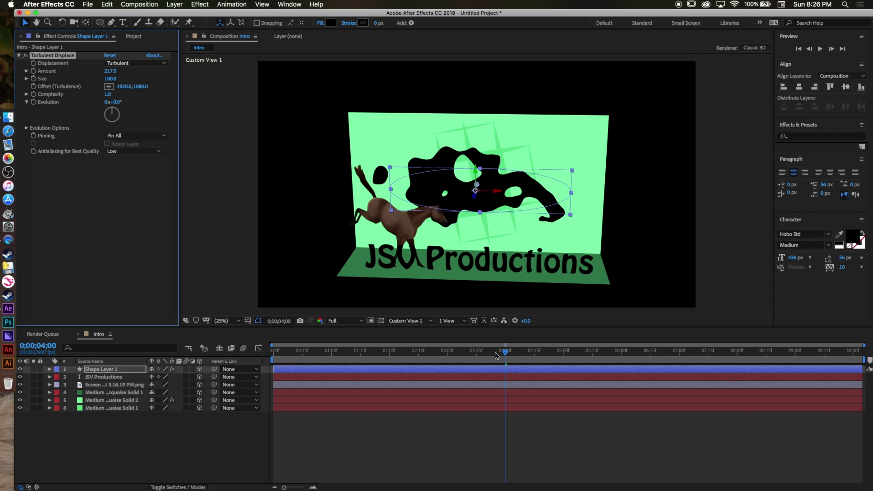
Step: Keyframe Evolution from the comp's start to its end so the blob morphs
{"action": "left_click_drag", "start_coordinate": [495, 353], "coordinate": [234, 351]}
{"action": "left_click", "coordinate": [35, 107]}
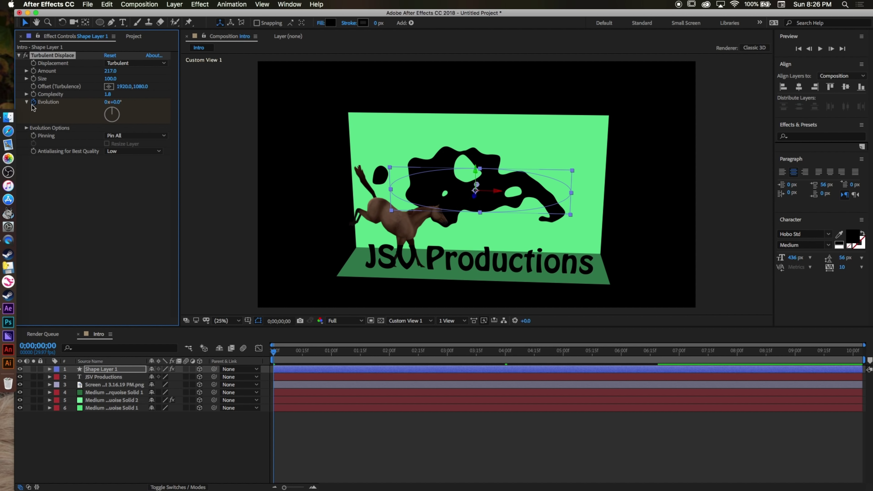
{"action": "left_click_drag", "start_coordinate": [273, 355], "coordinate": [870, 358]}
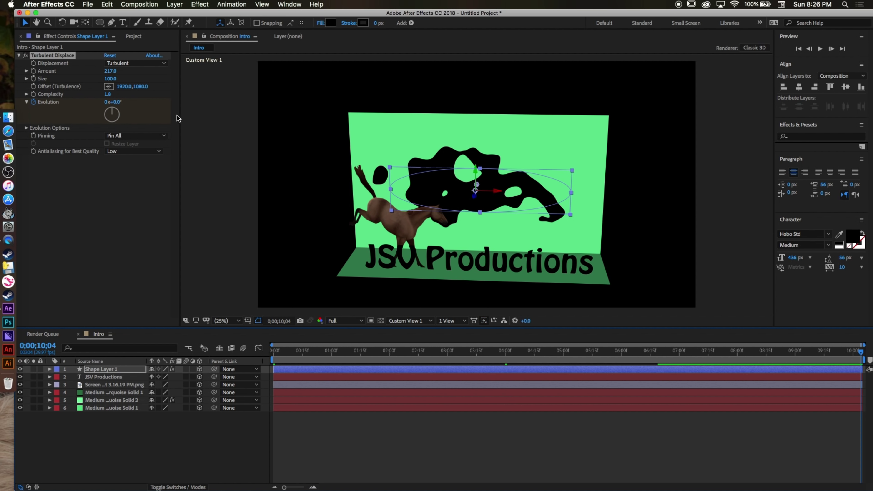
{"action": "left_click_drag", "start_coordinate": [117, 104], "coordinate": [421, 86]}
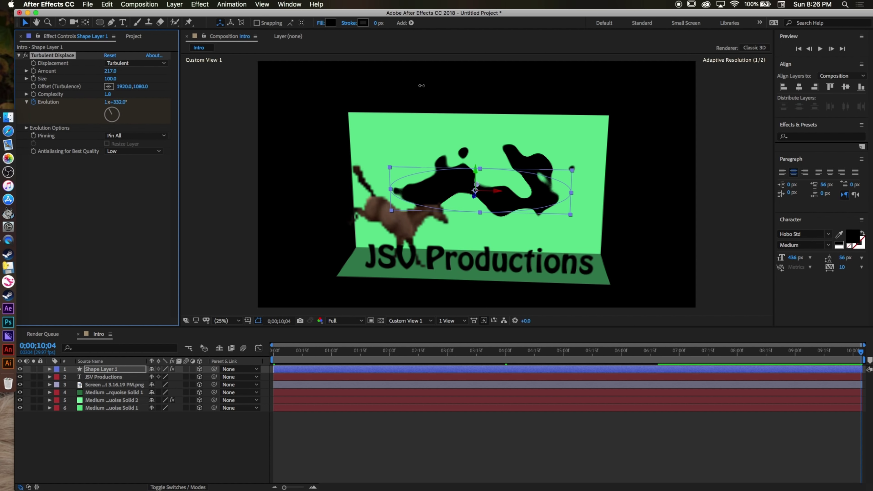
{"action": "left_click_drag", "start_coordinate": [508, 352], "coordinate": [433, 375]}
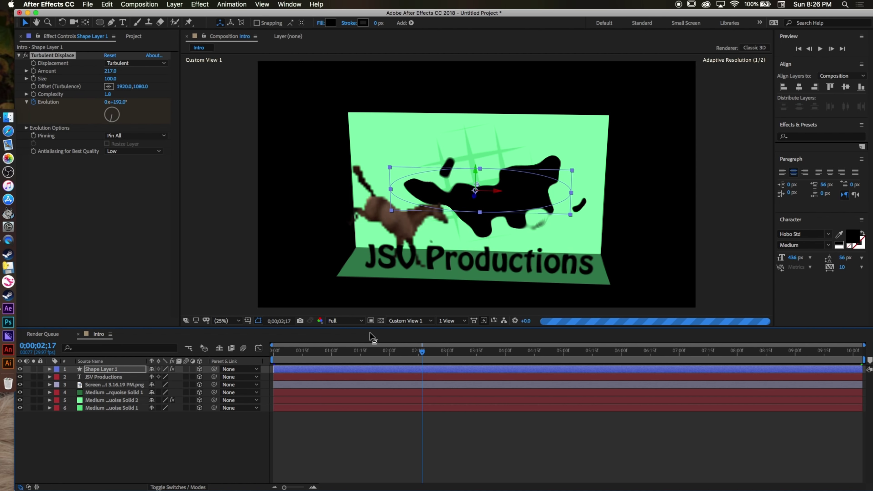
Step: Preview the morphing blob at Quarter resolution from the start, twice
{"action": "left_click", "coordinate": [349, 321]}
{"action": "left_click", "coordinate": [353, 371]}
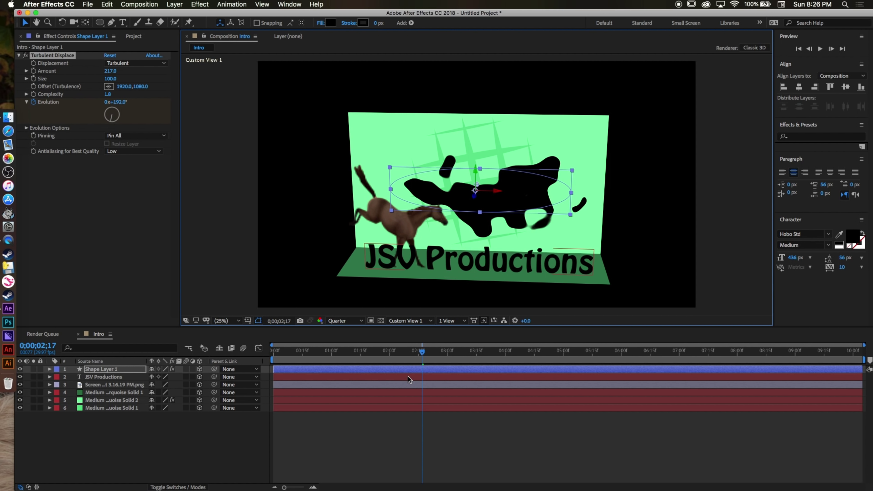
{"action": "key", "text": "Home"}
{"action": "key", "text": "space"}
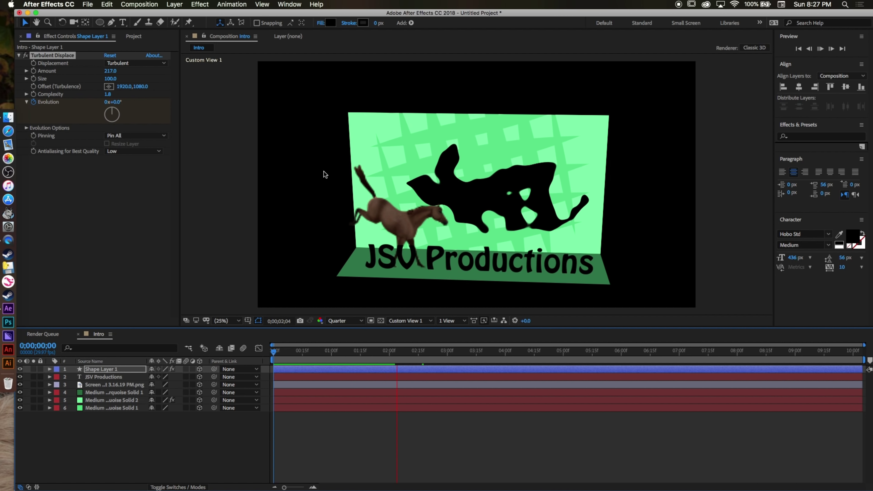
{"action": "key", "text": "space"}
{"action": "left_click_drag", "start_coordinate": [447, 359], "coordinate": [270, 337]}
{"action": "key", "text": "space"}
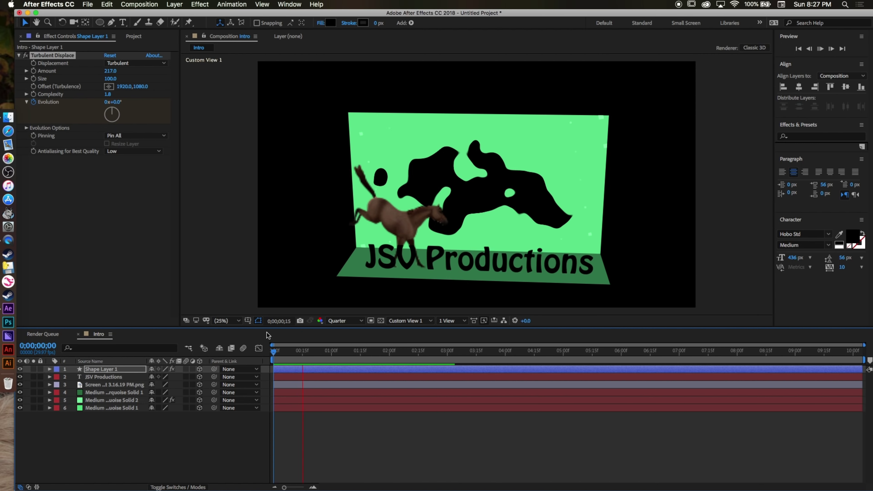
{"action": "key", "text": "space"}
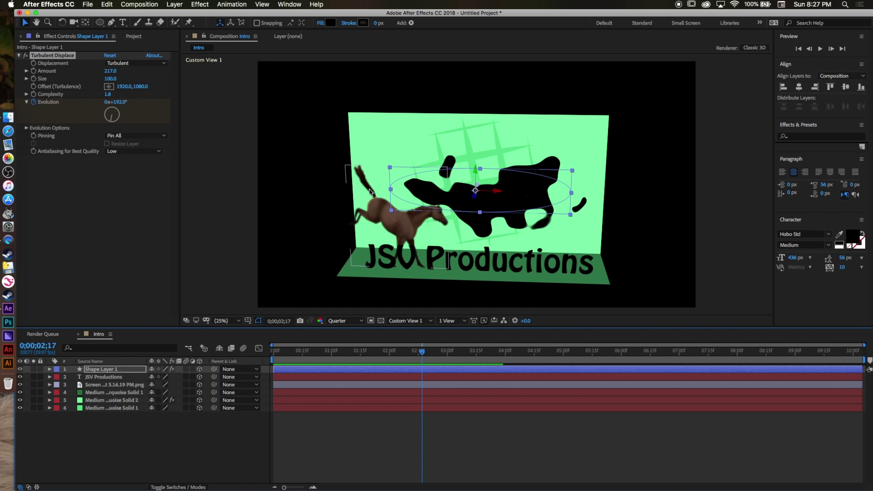
Step: Move Shape Layer 1 to Position Y 556 near the backdrop's top, orbiting to check placement
{"action": "left_click", "coordinate": [74, 22]}
{"action": "left_click_drag", "start_coordinate": [341, 185], "coordinate": [425, 154]}
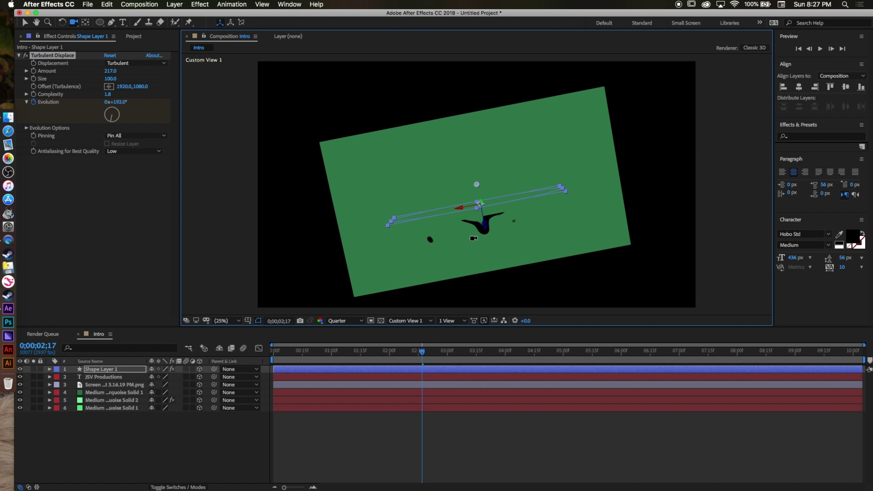
{"action": "left_click", "coordinate": [50, 369]}
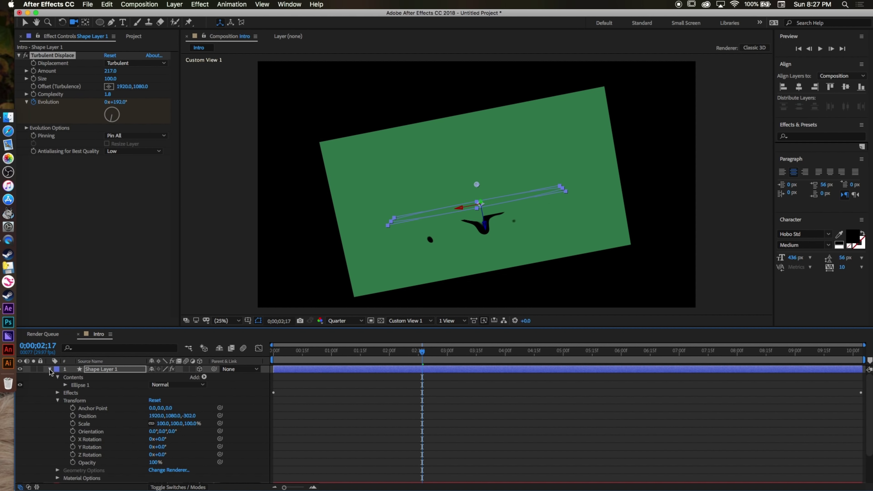
{"action": "left_click_drag", "start_coordinate": [173, 415], "coordinate": [70, 412]}
{"action": "left_click_drag", "start_coordinate": [168, 417], "coordinate": [12, 417]}
{"action": "left_click_drag", "start_coordinate": [170, 417], "coordinate": [79, 416]}
{"action": "left_click_drag", "start_coordinate": [343, 174], "coordinate": [424, 208]}
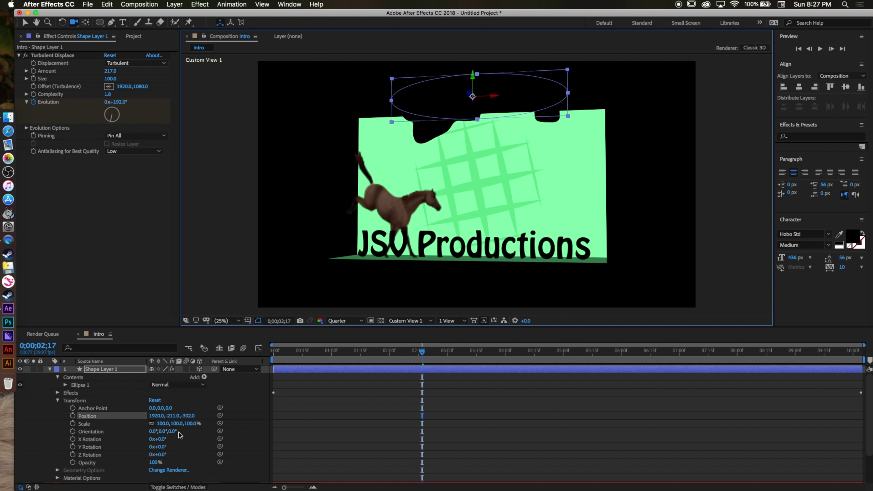
{"action": "left_click_drag", "start_coordinate": [175, 416], "coordinate": [585, 359]}
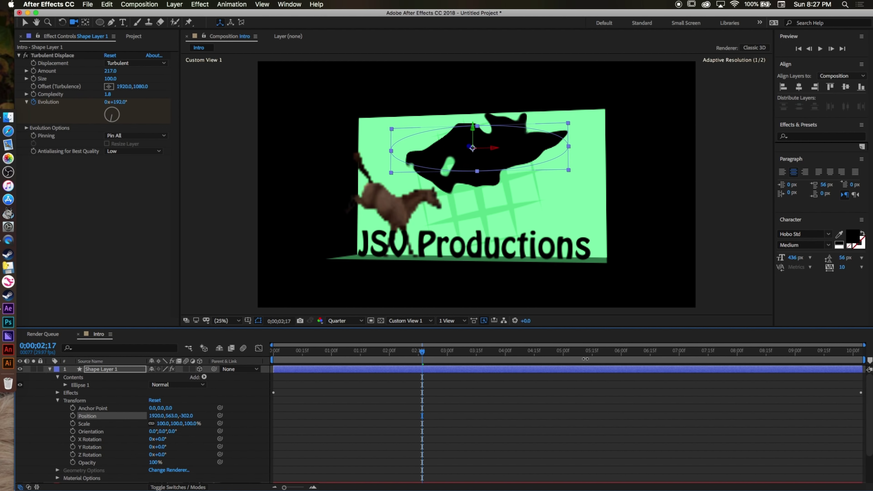
{"action": "mouse_move", "coordinate": [553, 205]}
{"action": "left_mouse_down"}
{"action": "mouse_move", "coordinate": [525, 193]}
{"action": "mouse_move", "coordinate": [536, 199]}
{"action": "mouse_move", "coordinate": [458, 217]}
{"action": "mouse_move", "coordinate": [512, 216]}
{"action": "mouse_move", "coordinate": [473, 206]}
{"action": "mouse_move", "coordinate": [547, 210]}
{"action": "left_mouse_up"}
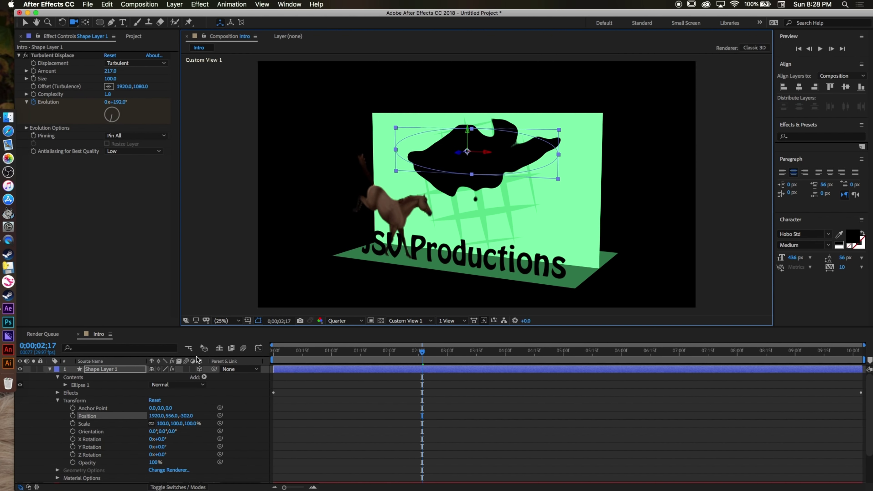
{"action": "left_click", "coordinate": [49, 370]}
{"action": "left_click_drag", "start_coordinate": [390, 241], "coordinate": [320, 239]}
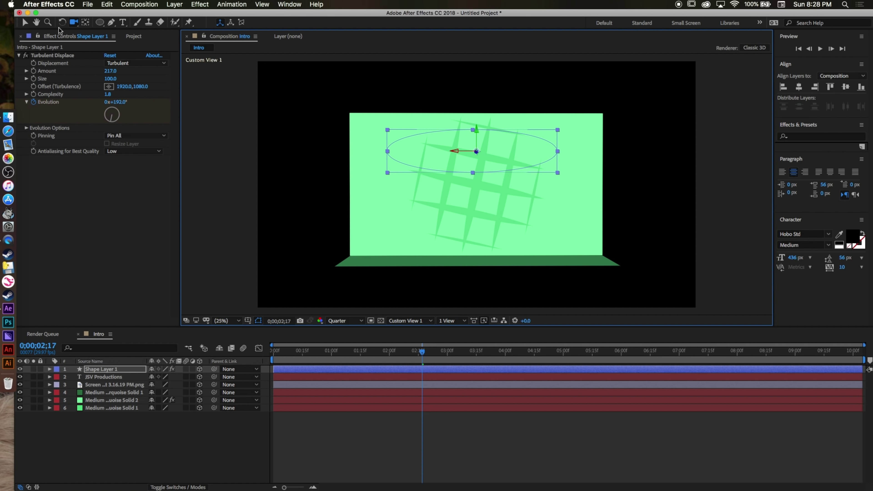
Step: Set the viewer to Full resolution and view the Intro comp through Active Camera
{"action": "left_click", "coordinate": [24, 24]}
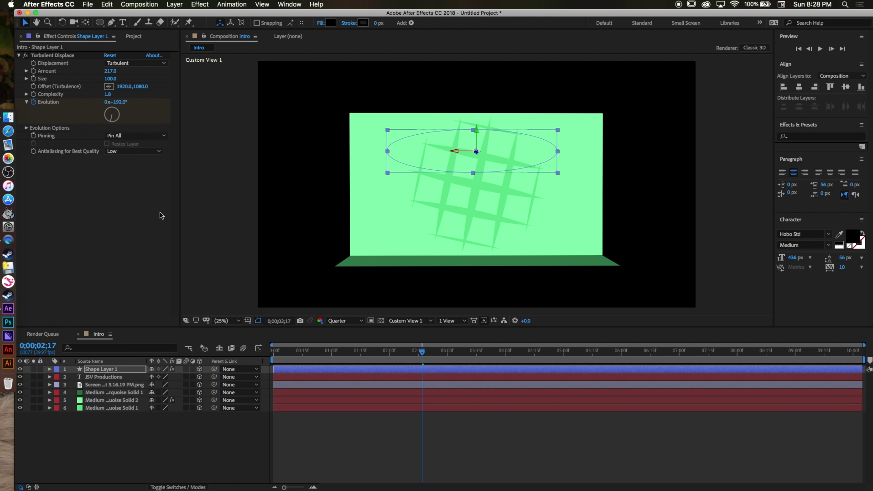
{"action": "left_click", "coordinate": [334, 322]}
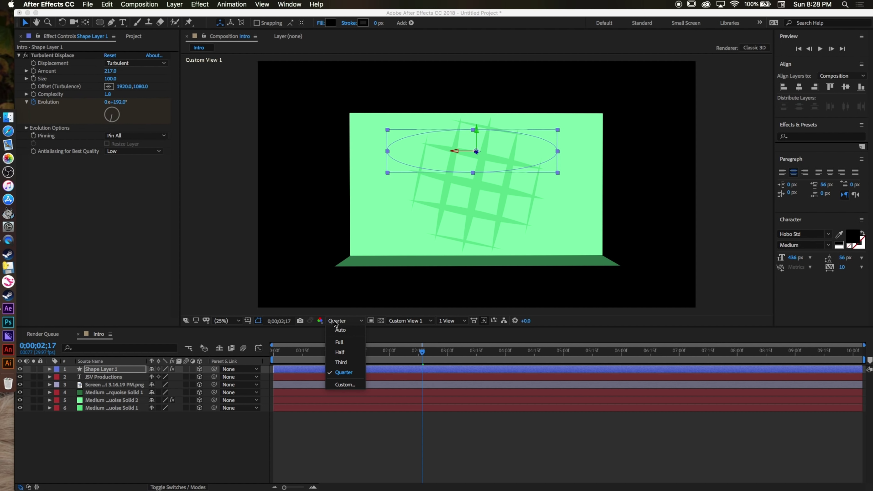
{"action": "left_click", "coordinate": [344, 342]}
{"action": "left_click", "coordinate": [418, 320]}
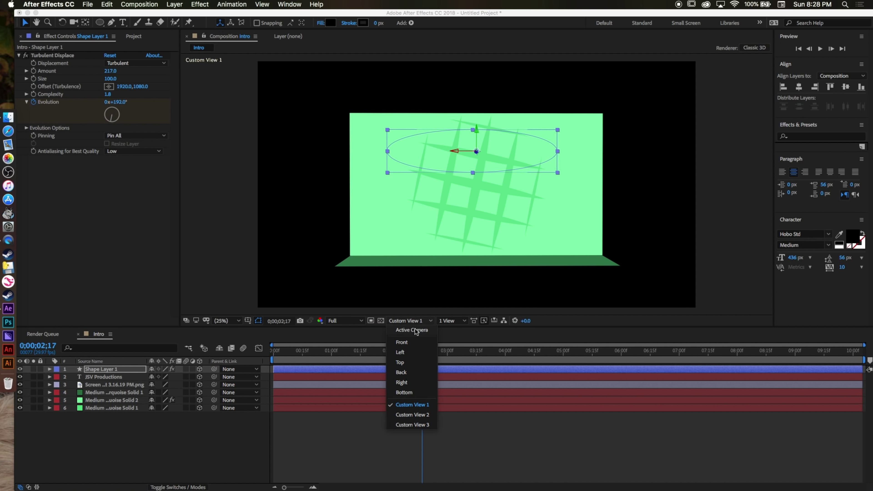
{"action": "left_click", "coordinate": [415, 330]}
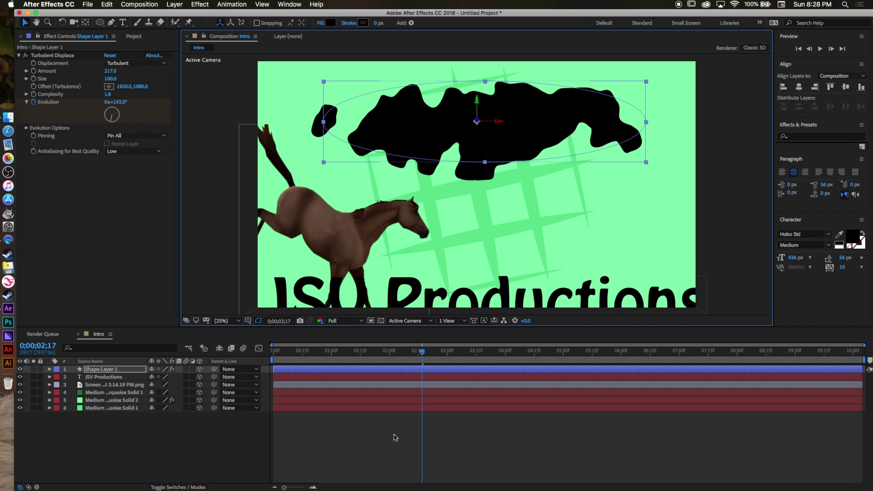
{"action": "left_click", "coordinate": [395, 438]}
{"action": "left_click", "coordinate": [8, 117]}
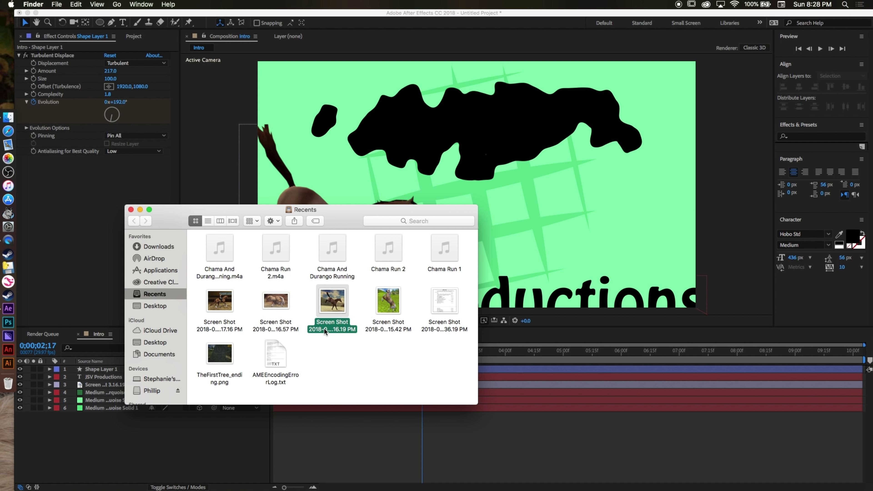
Step: Drag 'Screen Shot 2018-09-16 at 3.17.16 PM.png' from Finder onto the Intro timeline as the top layer
{"action": "left_click_drag", "start_coordinate": [220, 303], "coordinate": [498, 395]}
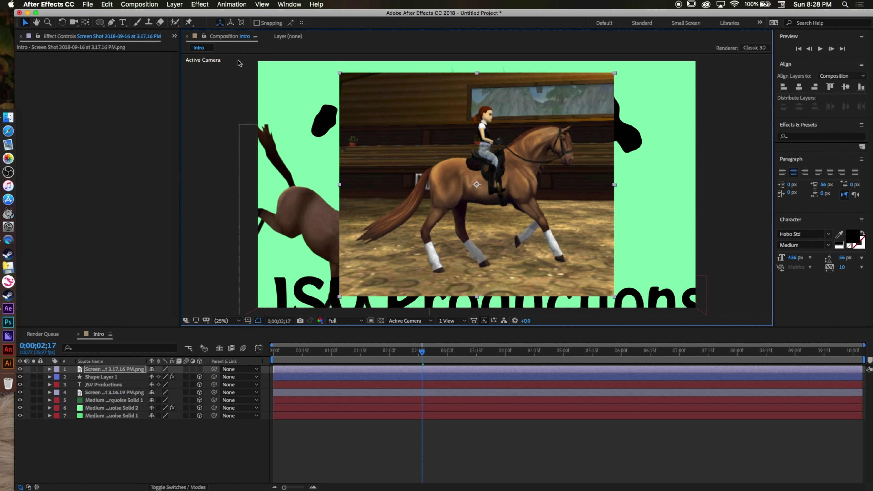
{"action": "key", "text": "g"}
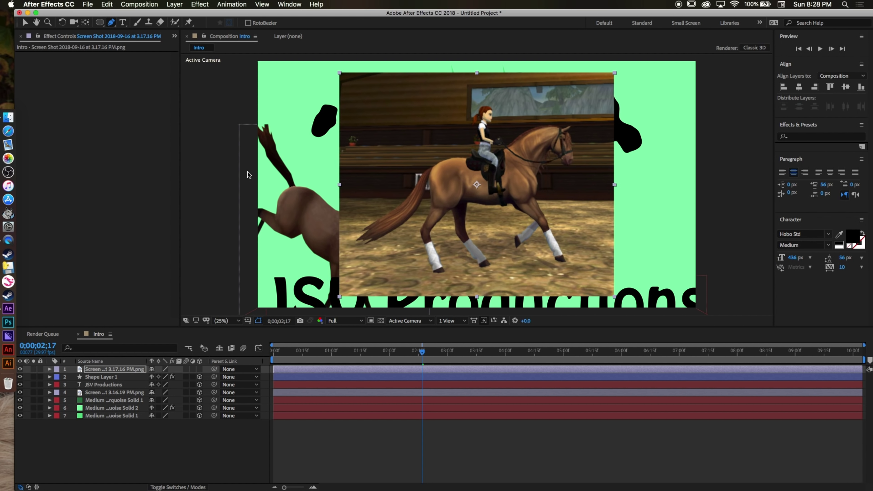
{"action": "key", "text": "period"}
Step: Pan to the horse's tail and start a Pen mask from the horse's back to the tail tip
{"action": "left_click", "coordinate": [36, 22]}
{"action": "left_click_drag", "start_coordinate": [351, 168], "coordinate": [354, 96]}
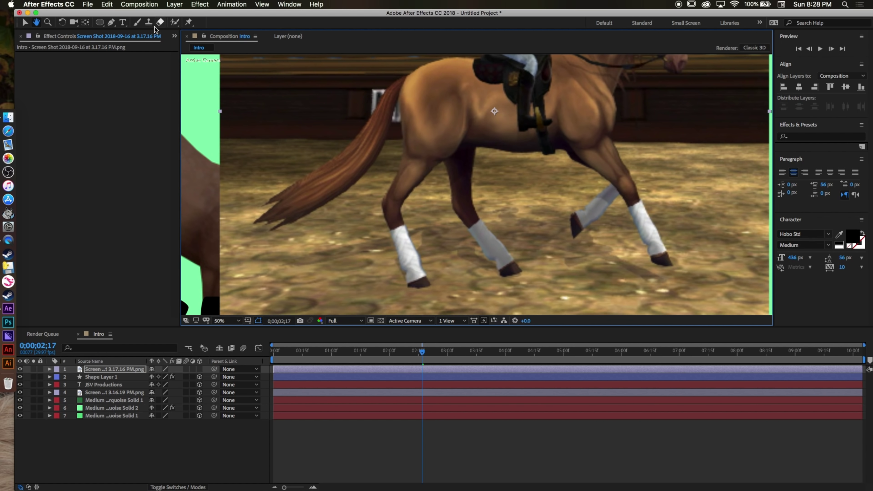
{"action": "left_click", "coordinate": [112, 23]}
{"action": "left_click", "coordinate": [475, 60]}
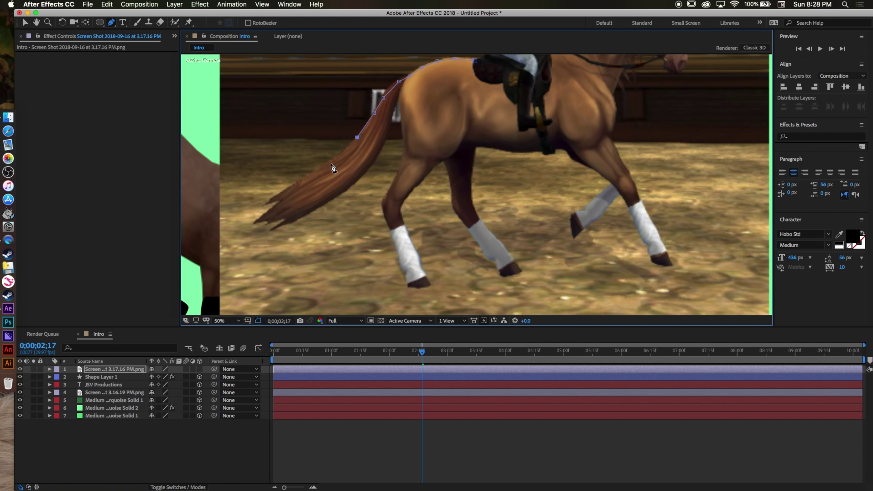
{"action": "left_click", "coordinate": [294, 185]}
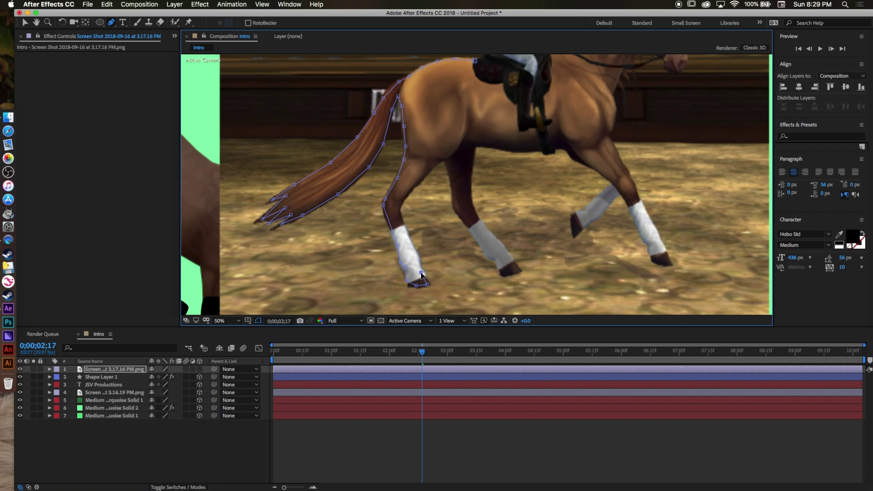
Step: Trace the mask around the tail, hind legs, belly, and white leg wrap
{"action": "left_click", "coordinate": [432, 168]}
{"action": "left_click", "coordinate": [447, 151]}
{"action": "left_click", "coordinate": [452, 181]}
{"action": "left_click", "coordinate": [453, 202]}
{"action": "left_click", "coordinate": [468, 224]}
{"action": "left_click", "coordinate": [494, 257]}
{"action": "left_click", "coordinate": [500, 271]}
{"action": "left_click", "coordinate": [513, 272]}
{"action": "left_click", "coordinate": [520, 269]}
{"action": "left_click", "coordinate": [471, 208]}
{"action": "left_click", "coordinate": [471, 173]}
{"action": "left_click", "coordinate": [475, 143]}
{"action": "left_click", "coordinate": [507, 149]}
{"action": "left_click", "coordinate": [539, 150]}
{"action": "left_click", "coordinate": [546, 153]}
{"action": "left_click", "coordinate": [556, 147]}
{"action": "left_click", "coordinate": [567, 149]}
{"action": "left_click", "coordinate": [570, 155]}
{"action": "left_click", "coordinate": [587, 163]}
{"action": "left_click", "coordinate": [606, 174]}
{"action": "left_click", "coordinate": [611, 179]}
{"action": "left_click", "coordinate": [606, 190]}
{"action": "left_click", "coordinate": [619, 189]}
{"action": "left_click", "coordinate": [630, 205]}
{"action": "left_click", "coordinate": [649, 243]}
{"action": "left_click", "coordinate": [671, 264]}
{"action": "left_click", "coordinate": [659, 236]}
{"action": "left_click", "coordinate": [641, 203]}
{"action": "left_click", "coordinate": [634, 185]}
{"action": "left_click", "coordinate": [618, 154]}
Step: Continue the mask around the horse's chest, throat, and front of the face
{"action": "scroll", "coordinate": [199, 126], "scroll_direction": "down", "scroll_amount": 2}
{"action": "scroll", "coordinate": [525, 238], "scroll_direction": "up", "scroll_amount": 3}
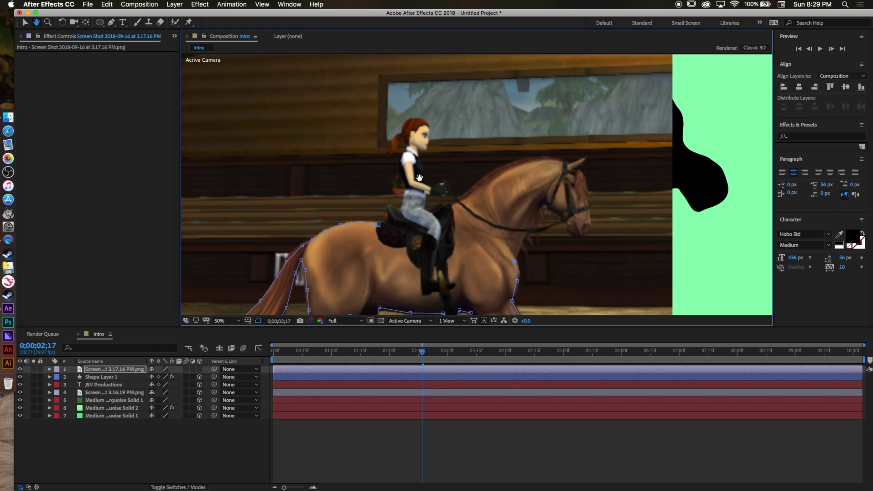
{"action": "scroll", "coordinate": [525, 238], "scroll_direction": "up", "scroll_amount": 2}
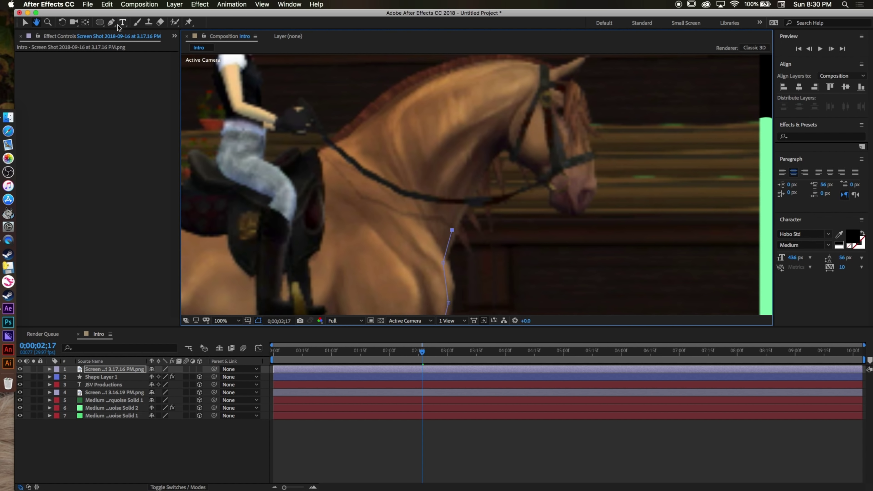
{"action": "left_click", "coordinate": [469, 249]}
{"action": "left_click", "coordinate": [457, 223]}
{"action": "left_click", "coordinate": [465, 210]}
{"action": "left_click", "coordinate": [477, 225]}
{"action": "left_click", "coordinate": [471, 207]}
{"action": "left_click", "coordinate": [485, 206]}
{"action": "left_click", "coordinate": [505, 200]}
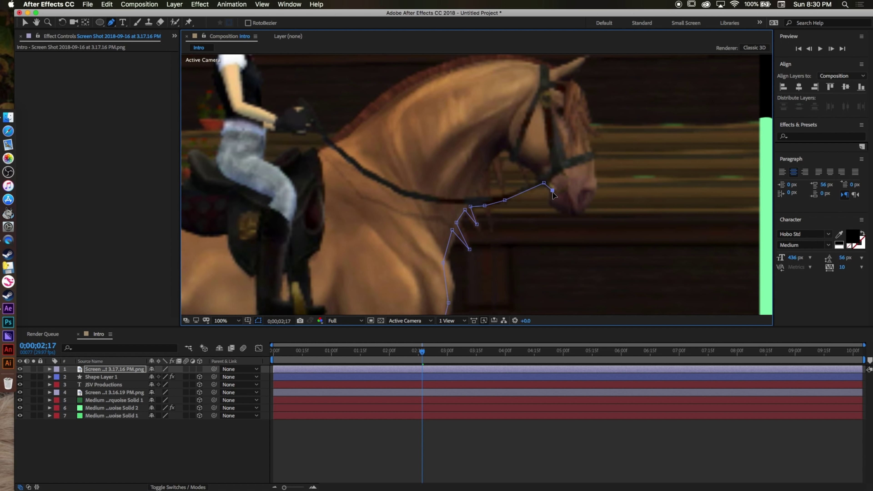
{"action": "left_click", "coordinate": [593, 190]}
{"action": "left_click", "coordinate": [590, 153]}
{"action": "left_click", "coordinate": [588, 140]}
Step: Trace the ear, neck top, and rider's arm, hair and back, then close the mask
{"action": "left_click_drag", "start_coordinate": [568, 79], "coordinate": [717, 170]}
{"action": "left_click", "coordinate": [735, 150]}
{"action": "left_click", "coordinate": [706, 159]}
{"action": "left_click", "coordinate": [691, 153]}
{"action": "left_click", "coordinate": [657, 146]}
{"action": "left_click", "coordinate": [632, 147]}
{"action": "left_click", "coordinate": [589, 157]}
{"action": "left_click", "coordinate": [564, 165]}
{"action": "left_click", "coordinate": [540, 180]}
{"action": "left_click", "coordinate": [517, 199]}
{"action": "left_click", "coordinate": [500, 218]}
{"action": "left_click", "coordinate": [484, 231]}
{"action": "left_click", "coordinate": [411, 201]}
{"action": "left_click", "coordinate": [408, 176]}
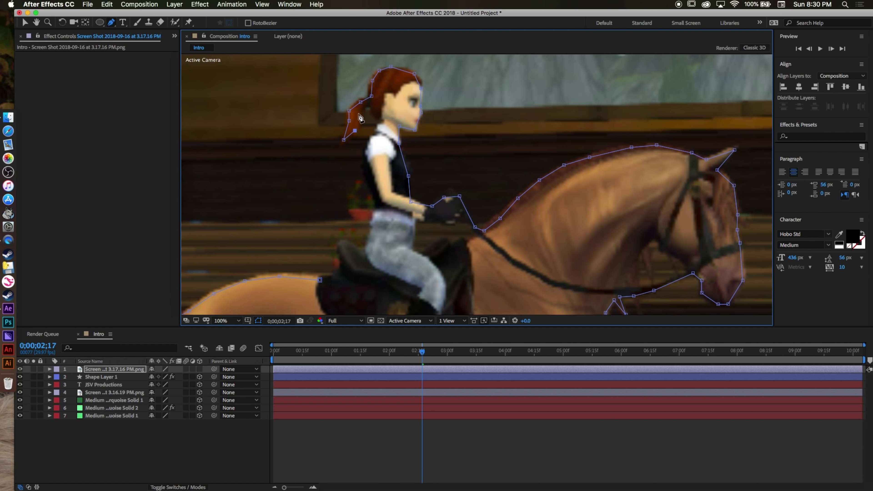
{"action": "left_click", "coordinate": [365, 174]}
{"action": "left_click", "coordinate": [376, 200]}
{"action": "left_click", "coordinate": [376, 214]}
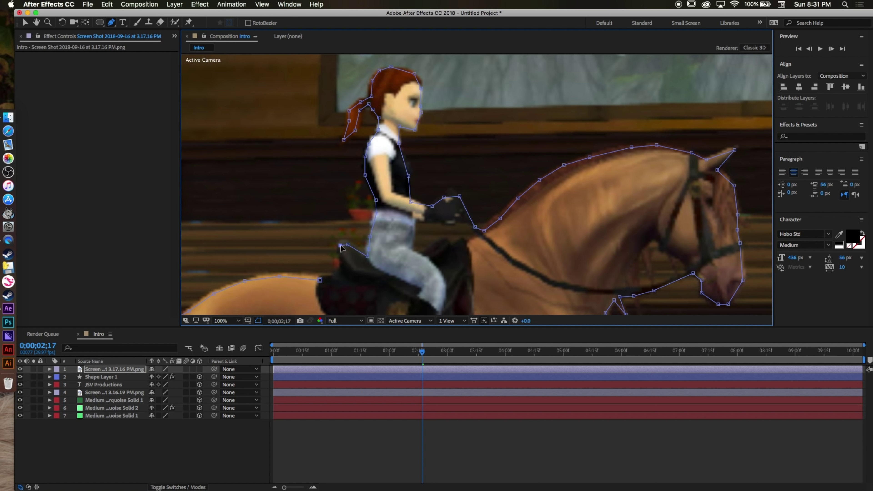
{"action": "left_click", "coordinate": [318, 280]}
Step: Draw a second closed mask around the gap under the horse's neck
{"action": "scroll", "coordinate": [364, 187], "scroll_direction": "up", "scroll_amount": 3}
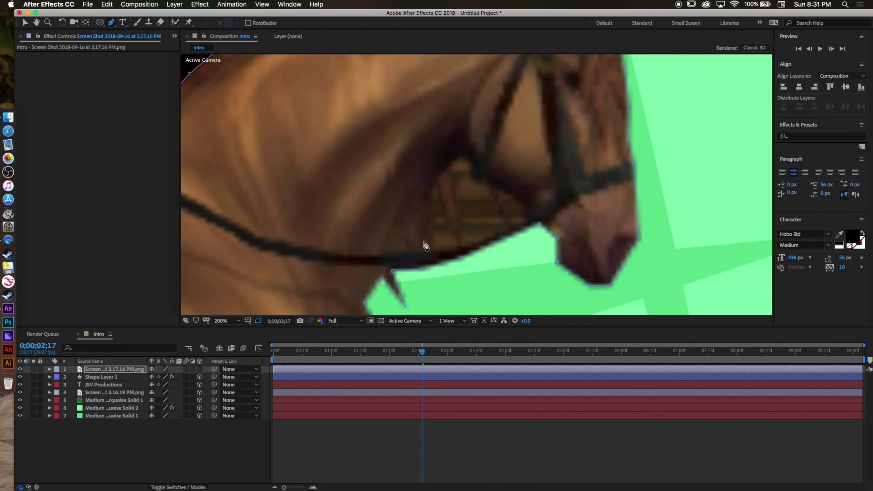
{"action": "left_click", "coordinate": [437, 184]}
{"action": "left_click", "coordinate": [457, 230]}
{"action": "left_click", "coordinate": [452, 169]}
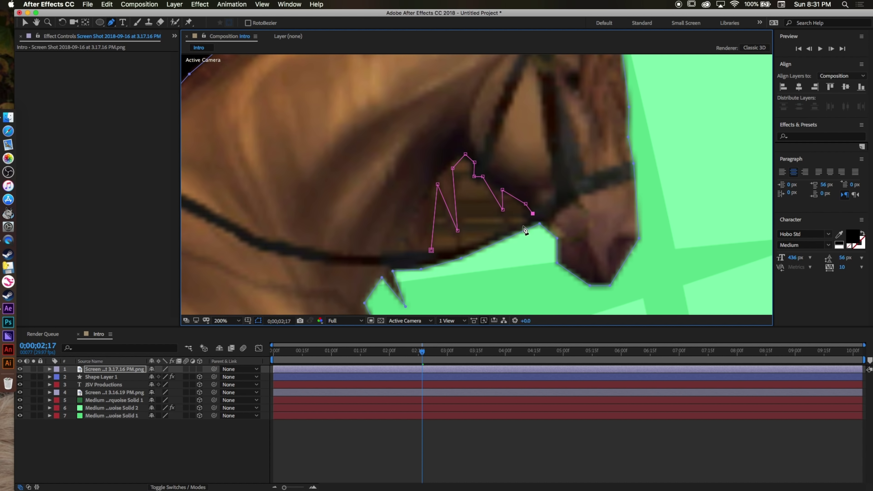
{"action": "left_click", "coordinate": [454, 251]}
{"action": "left_click", "coordinate": [431, 250]}
Step: Return to the Selection tool, check the layer's two masks, and set magnification to Fit
{"action": "key", "text": "v"}
{"action": "left_click", "coordinate": [50, 369]}
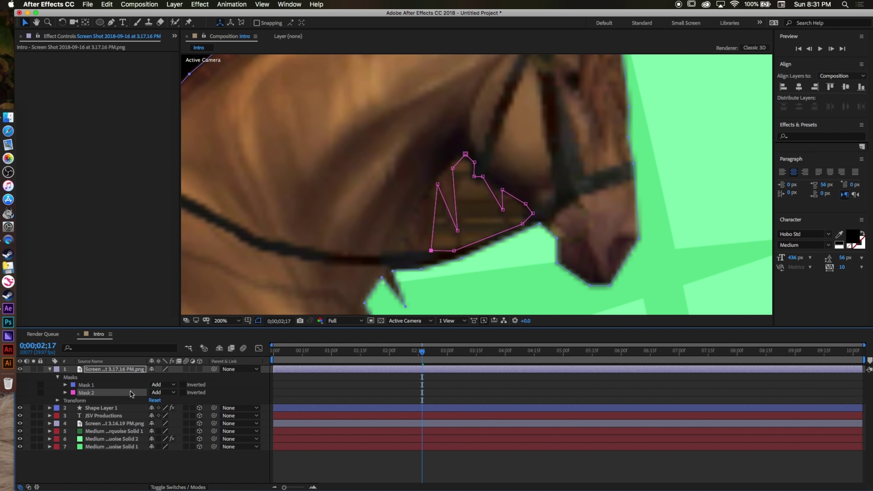
{"action": "left_click", "coordinate": [50, 369]}
{"action": "left_click", "coordinate": [223, 321]}
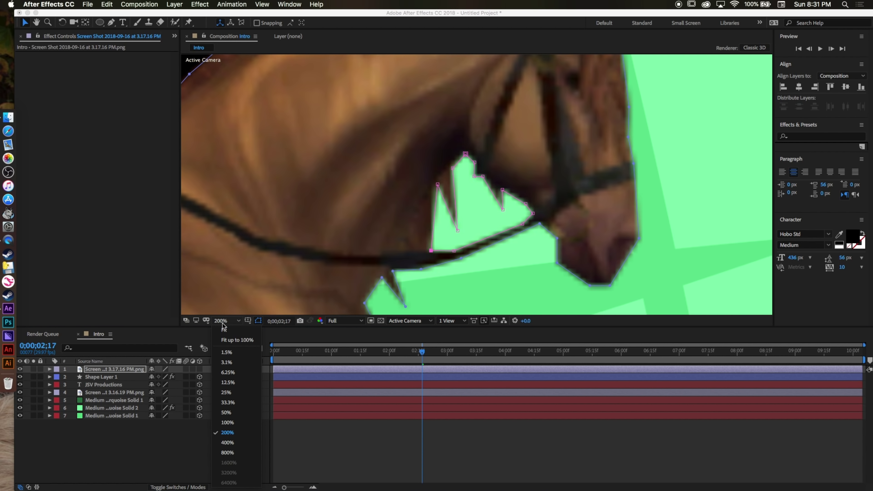
{"action": "left_click", "coordinate": [224, 330]}
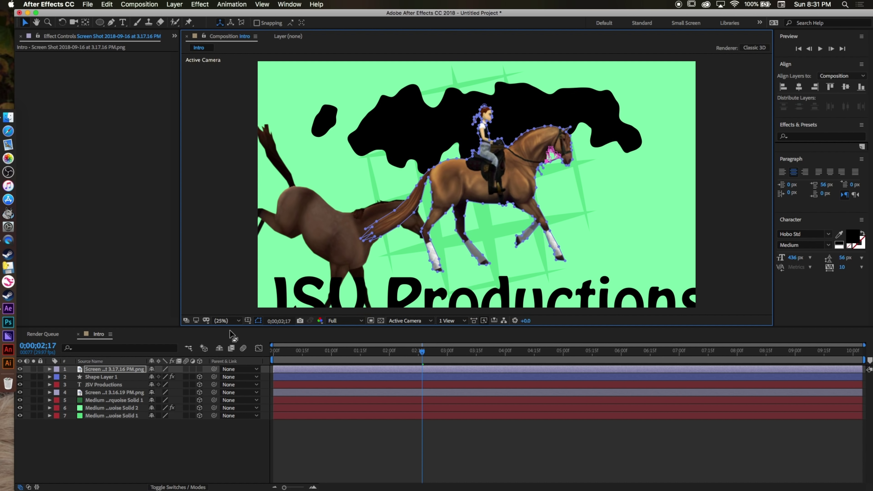
Step: Make the horse layer 3D and orbit the Custom View 1 to check its depth
{"action": "left_click", "coordinate": [413, 417]}
{"action": "left_click", "coordinate": [380, 368]}
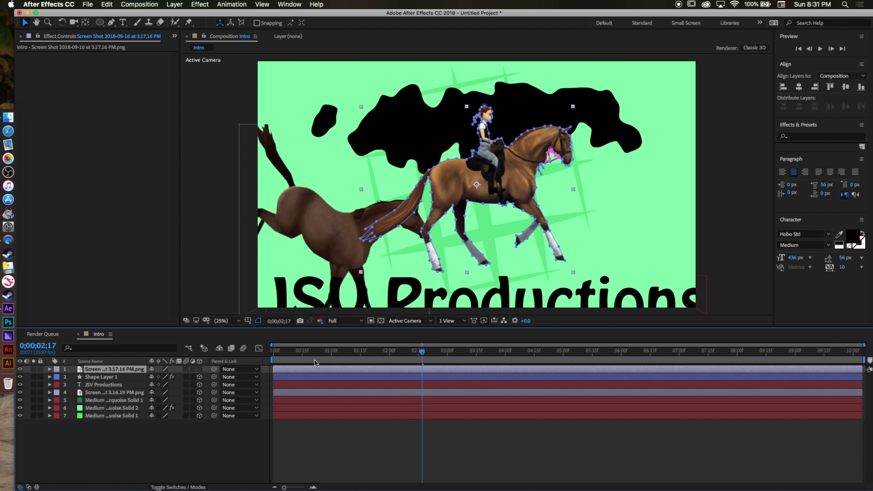
{"action": "left_click", "coordinate": [200, 369]}
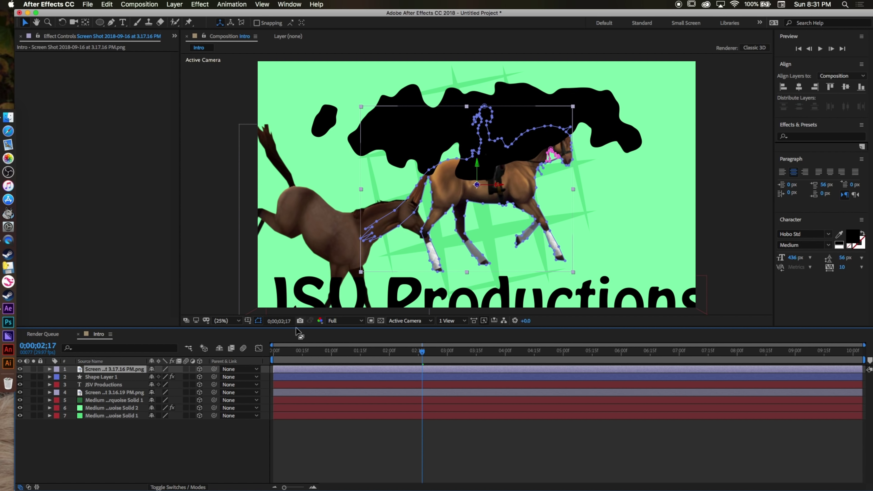
{"action": "left_click", "coordinate": [424, 321]}
{"action": "left_click", "coordinate": [427, 405]}
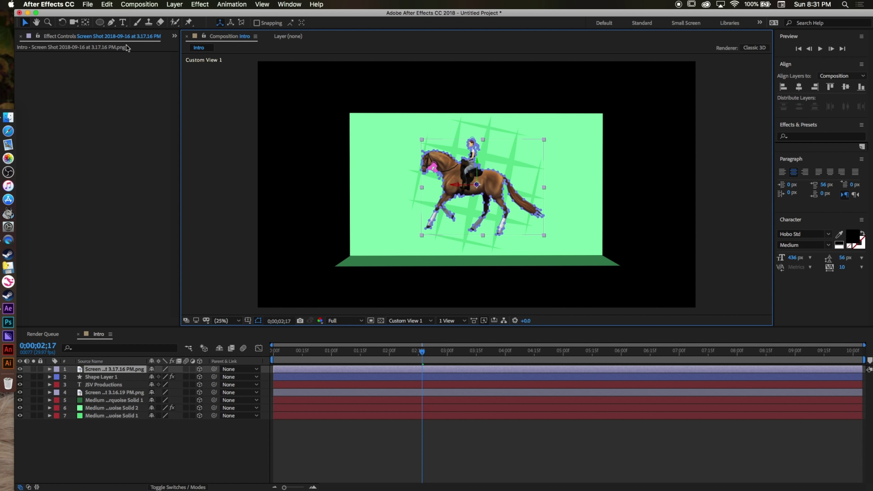
{"action": "left_click", "coordinate": [75, 23]}
{"action": "left_click_drag", "start_coordinate": [294, 165], "coordinate": [323, 168]}
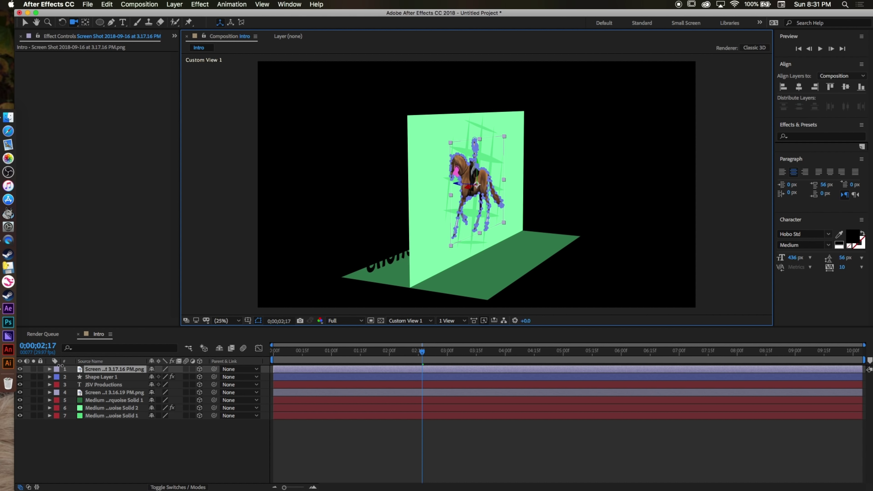
Step: Scrub the horse layer's Position Z back to 392 and orbit to a more frontal angle
{"action": "left_click", "coordinate": [50, 368]}
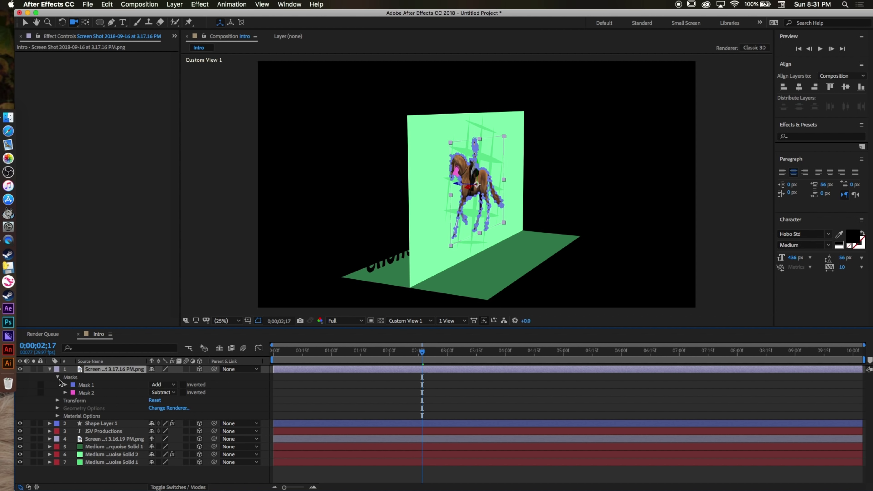
{"action": "left_click", "coordinate": [58, 377]}
{"action": "left_click", "coordinate": [57, 385]}
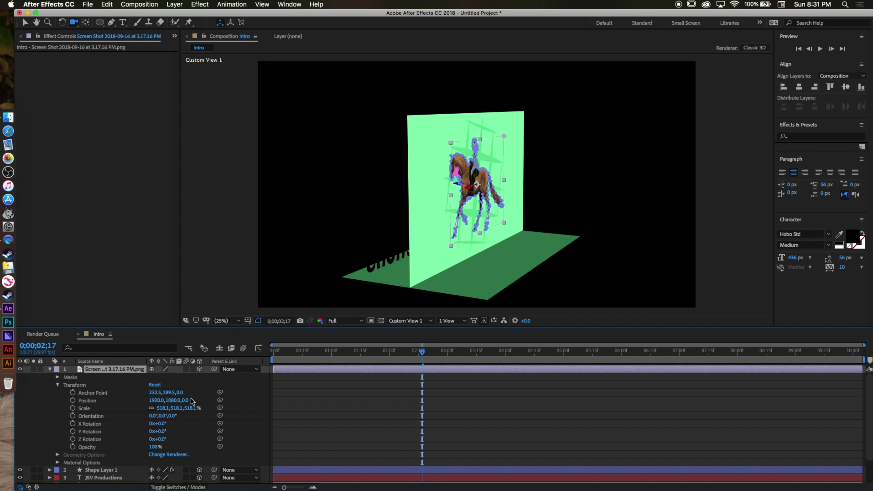
{"action": "left_click_drag", "start_coordinate": [188, 400], "coordinate": [323, 397]}
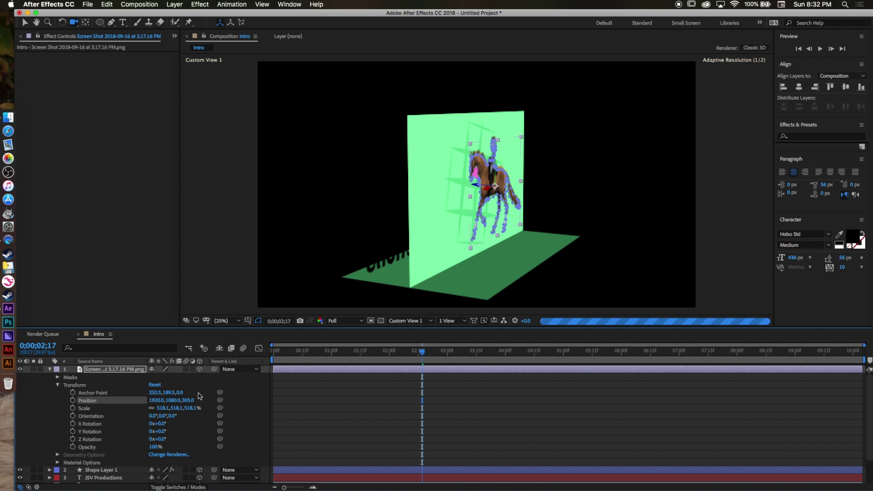
{"action": "left_click_drag", "start_coordinate": [189, 404], "coordinate": [299, 400]}
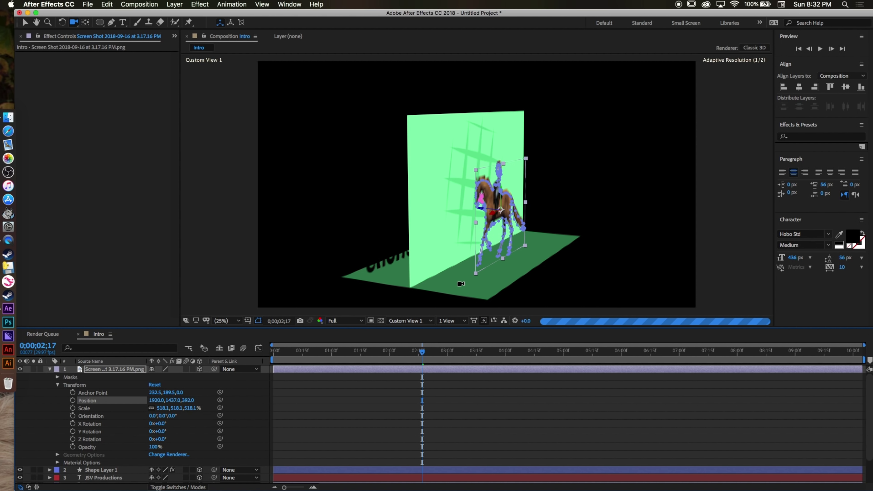
{"action": "left_click_drag", "start_coordinate": [463, 280], "coordinate": [437, 256]}
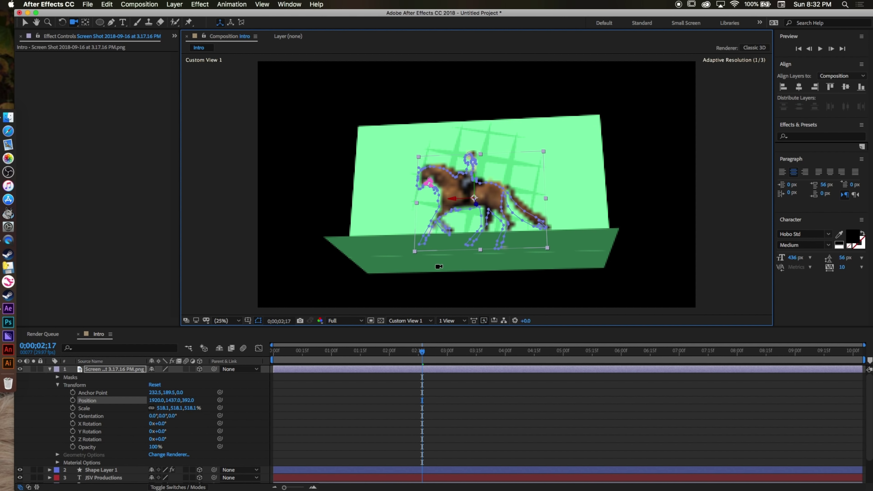
{"action": "left_click", "coordinate": [392, 405]}
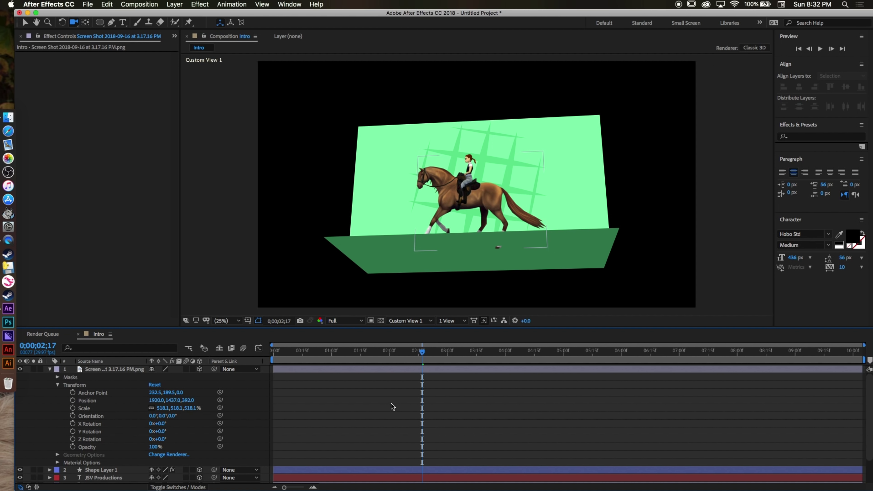
Step: Nudge the horse layer's vertical position and orbit the view to face the green wall
{"action": "left_click", "coordinate": [332, 369]}
{"action": "mouse_move", "coordinate": [171, 395]}
{"action": "left_mouse_down"}
{"action": "mouse_move", "coordinate": [186, 394]}
{"action": "mouse_move", "coordinate": [177, 395]}
{"action": "left_mouse_up"}
{"action": "left_click_drag", "start_coordinate": [352, 253], "coordinate": [369, 267]}
{"action": "left_click", "coordinate": [413, 401]}
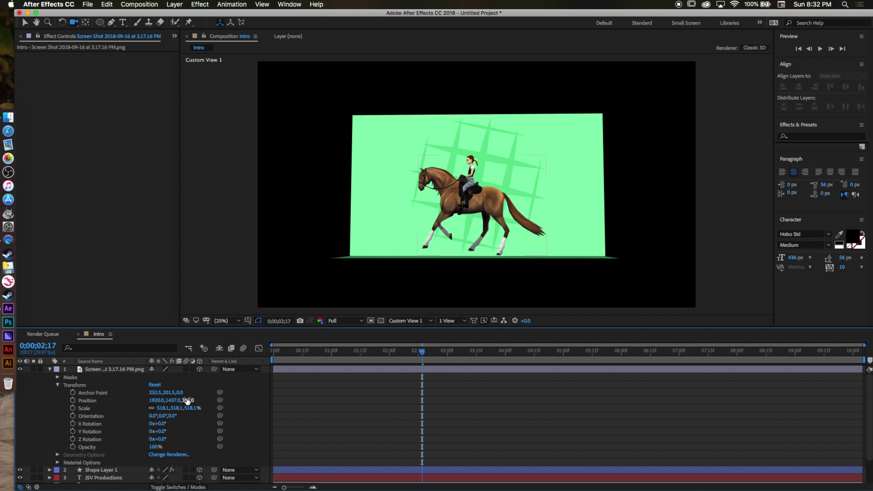
{"action": "left_click_drag", "start_coordinate": [175, 400], "coordinate": [193, 399]}
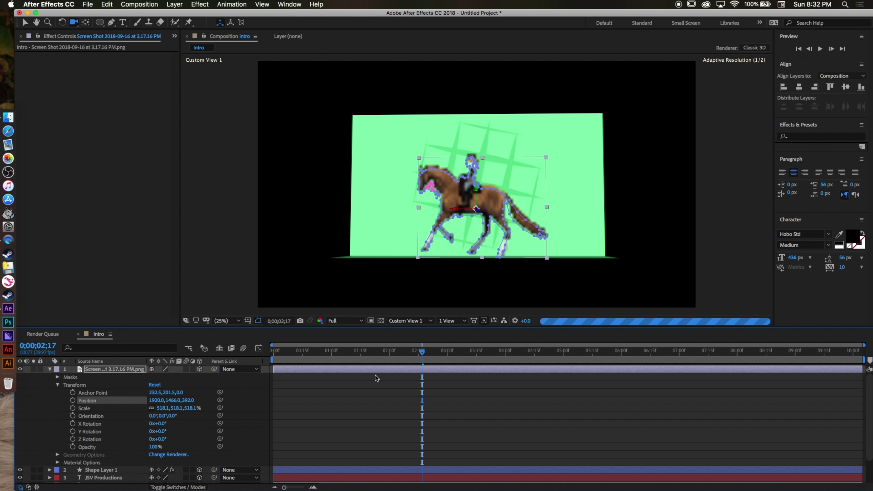
{"action": "left_click", "coordinate": [377, 378]}
Step: Enter Position Y 1460, orbit to a head-on view, and collapse the horse layer
{"action": "left_click_drag", "start_coordinate": [417, 258], "coordinate": [419, 250]}
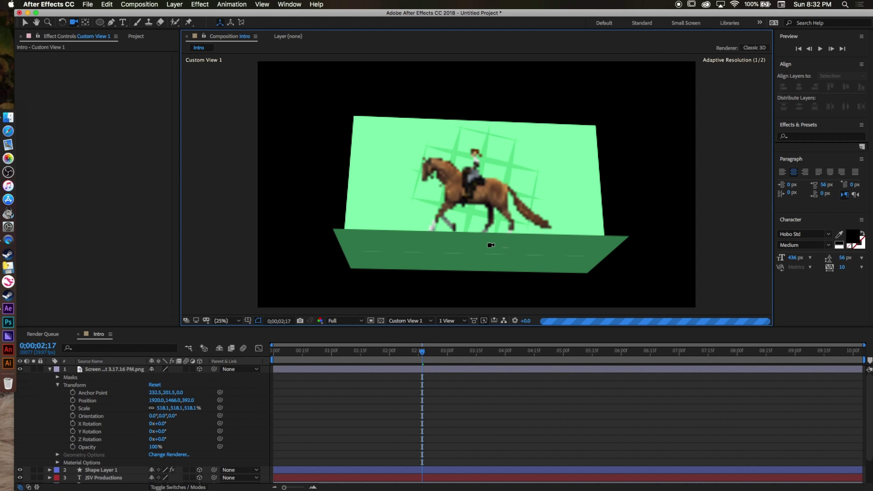
{"action": "left_click", "coordinate": [175, 400]}
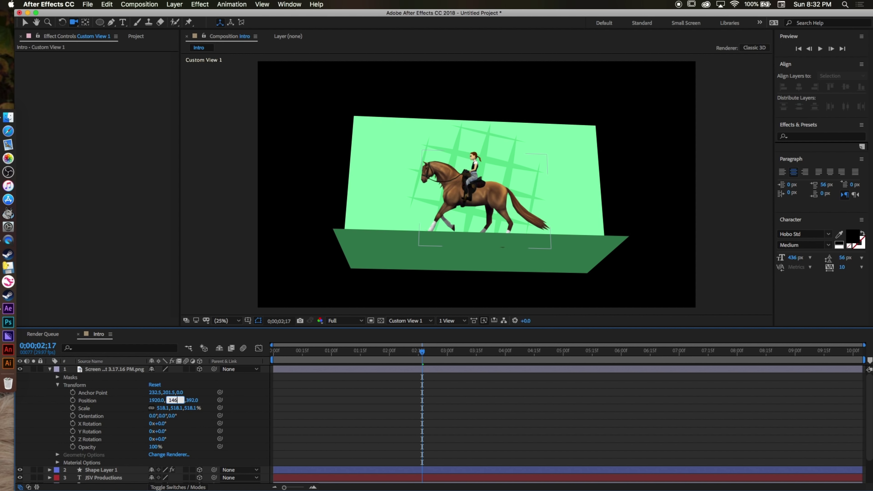
{"action": "key", "text": "Return"}
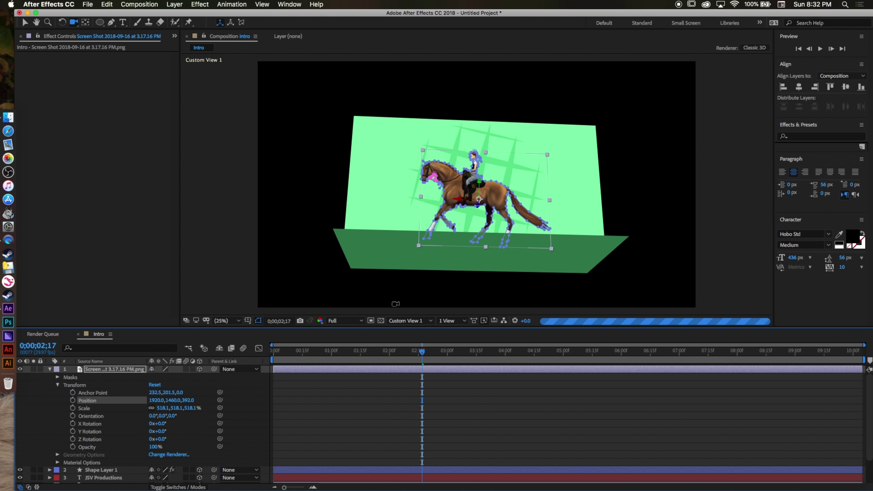
{"action": "left_click", "coordinate": [414, 380]}
{"action": "left_click_drag", "start_coordinate": [400, 263], "coordinate": [398, 273]}
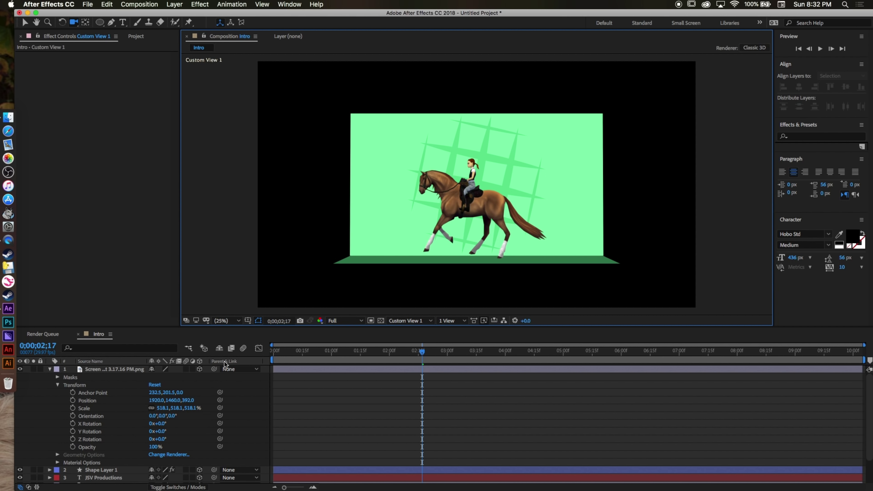
{"action": "left_click", "coordinate": [50, 369]}
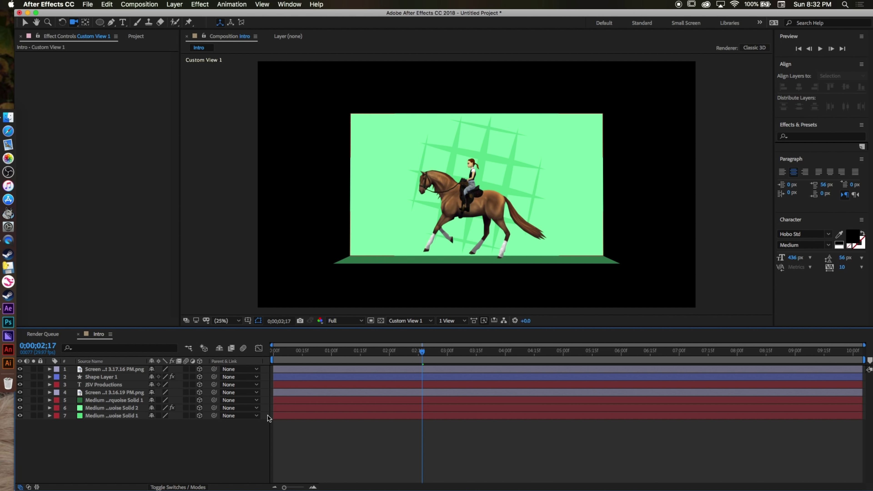
{"action": "left_click", "coordinate": [381, 387]}
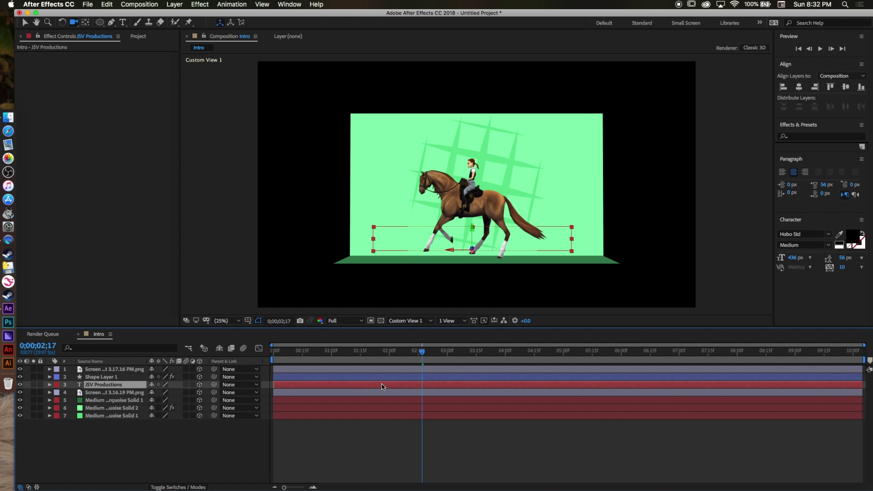
Step: Duplicate JSV Productions, turn the copy -180° in Y Rotation, and set its Position Z to 70
{"action": "key", "text": "super+d"}
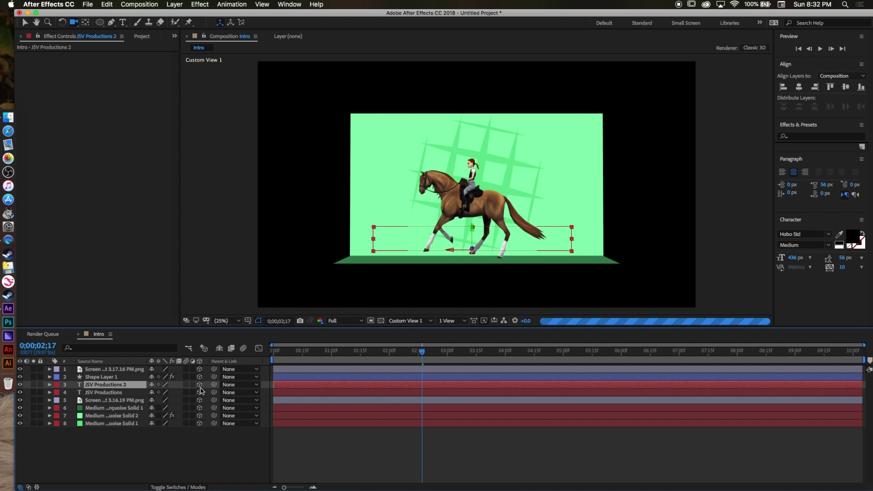
{"action": "left_click", "coordinate": [50, 384]}
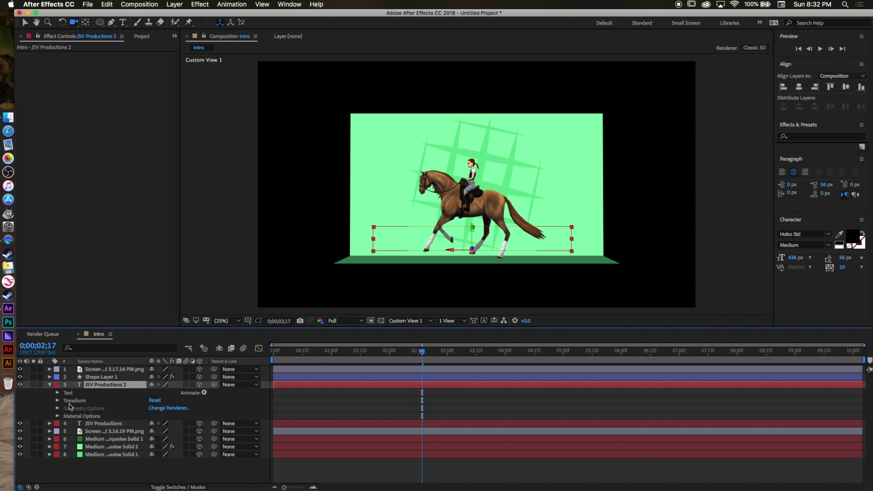
{"action": "left_click", "coordinate": [57, 400]}
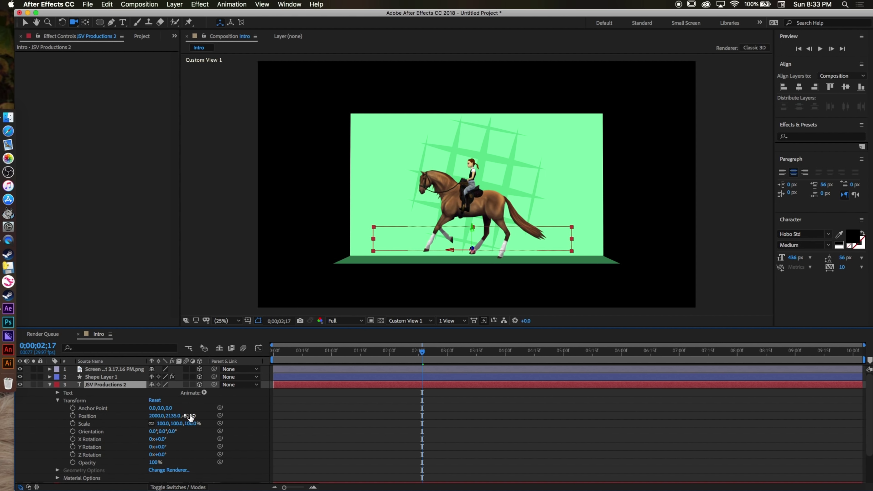
{"action": "left_click_drag", "start_coordinate": [191, 416], "coordinate": [548, 434]}
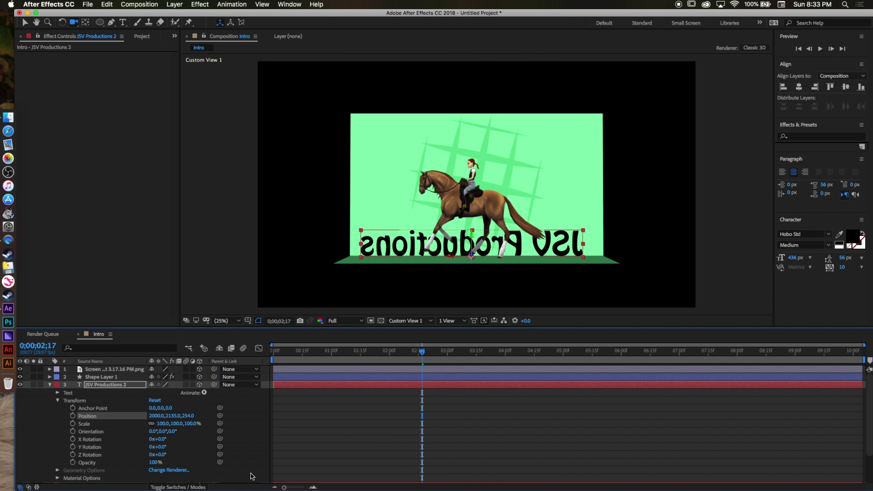
{"action": "left_click_drag", "start_coordinate": [163, 442], "coordinate": [122, 445]}
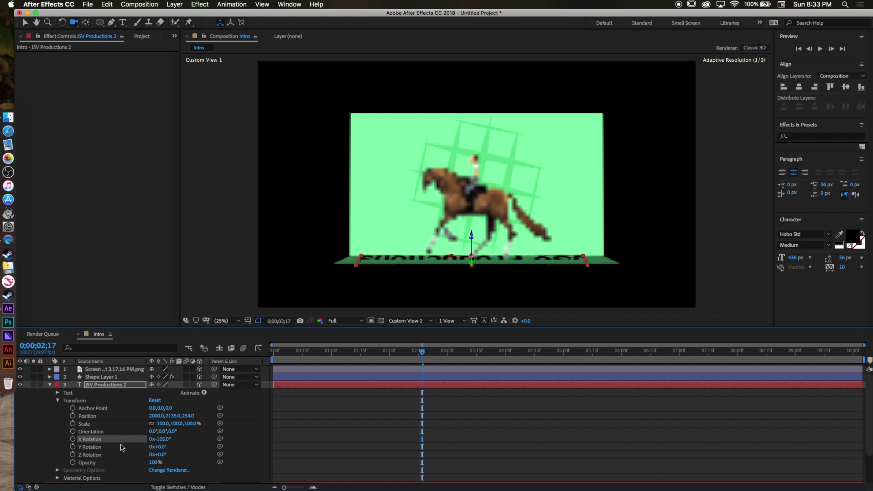
{"action": "key", "text": "super+z"}
{"action": "left_click_drag", "start_coordinate": [163, 446], "coordinate": [87, 452]}
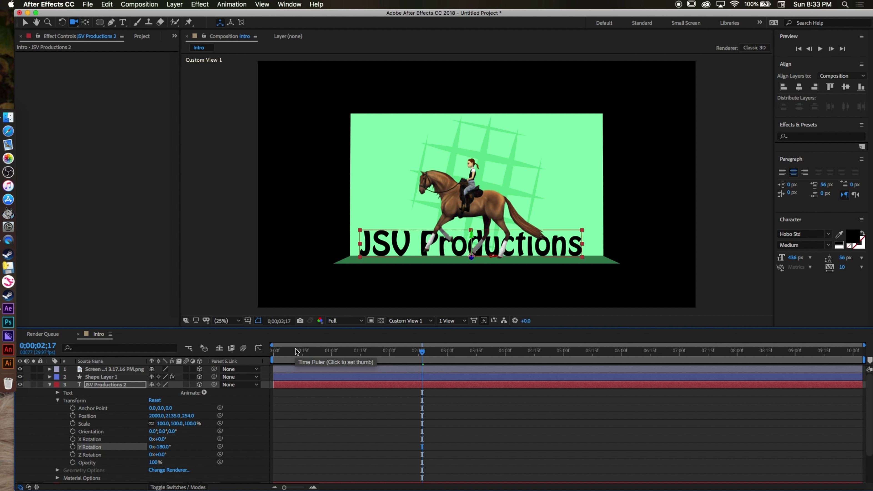
{"action": "left_click_drag", "start_coordinate": [311, 229], "coordinate": [275, 230]}
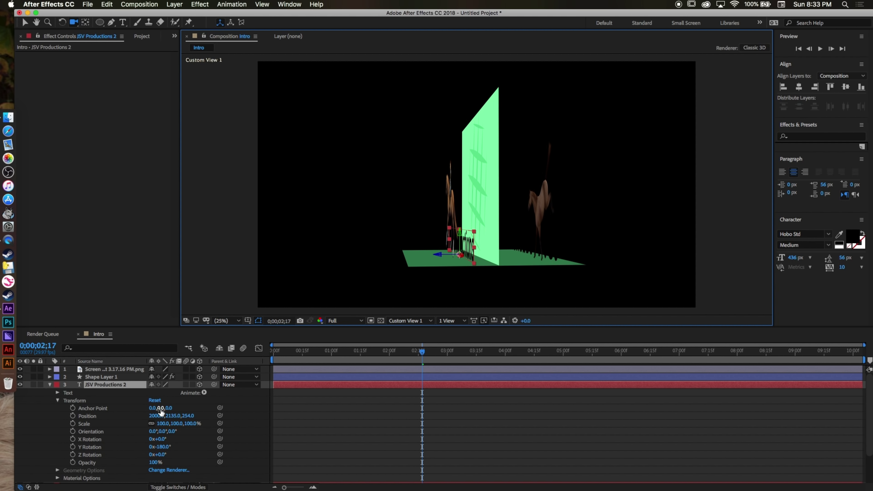
{"action": "left_click_drag", "start_coordinate": [191, 417], "coordinate": [105, 414]}
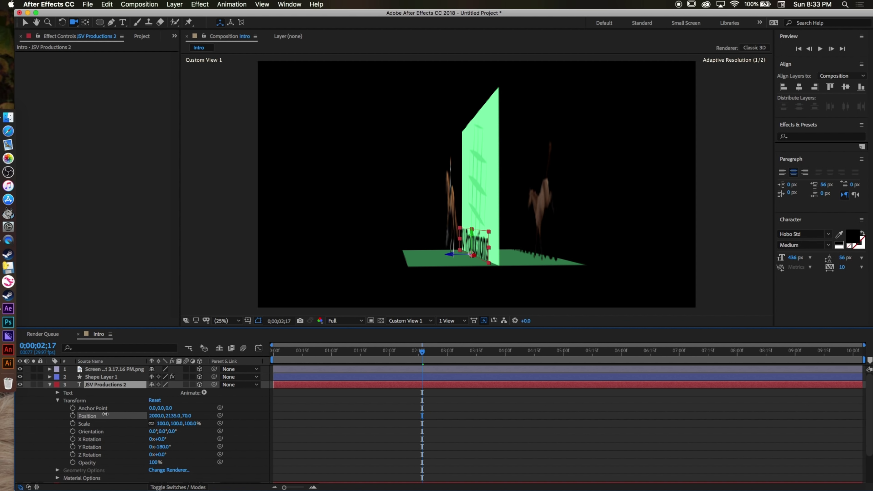
{"action": "left_click_drag", "start_coordinate": [390, 253], "coordinate": [439, 224]}
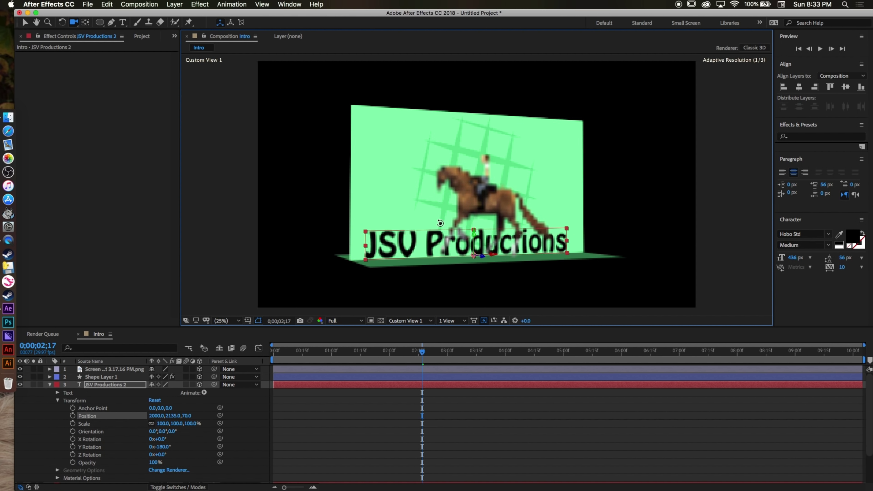
Step: Replace the copied title's text with 'Enjoy the Video!'
{"action": "double_click", "coordinate": [427, 386]}
{"action": "type", "text": "E"}
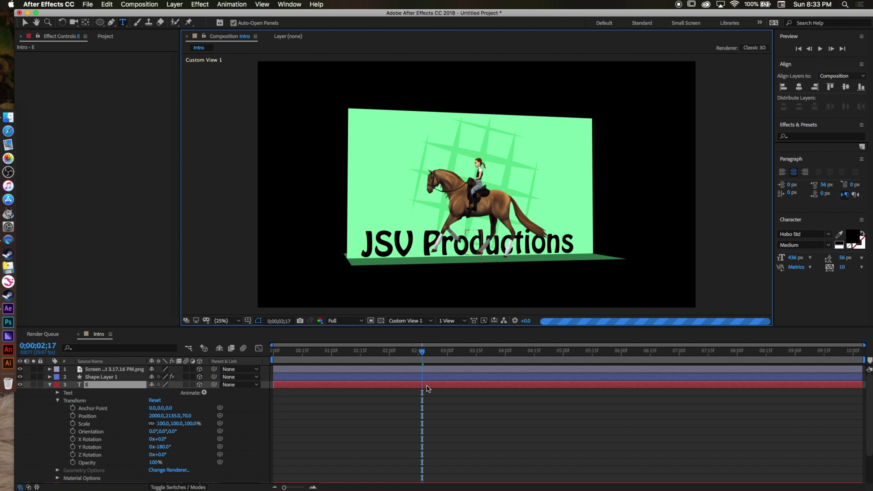
{"action": "type", "text": "njoy"}
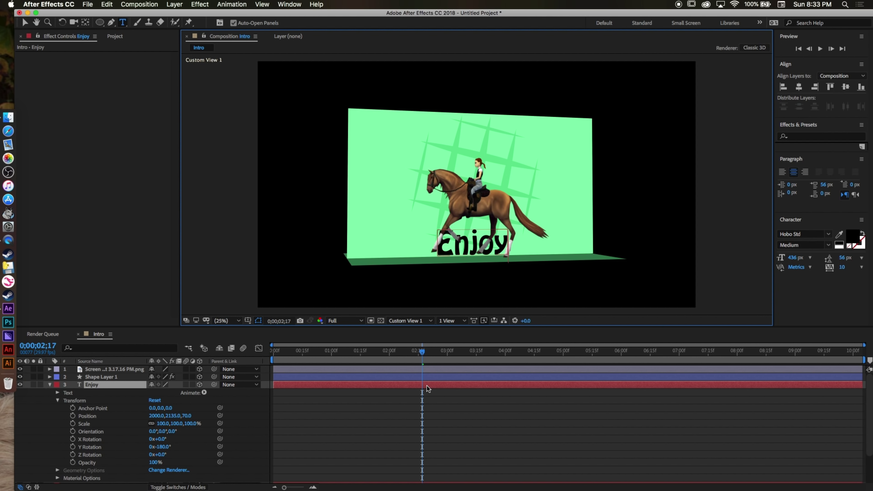
{"action": "type", "text": " the Video"}
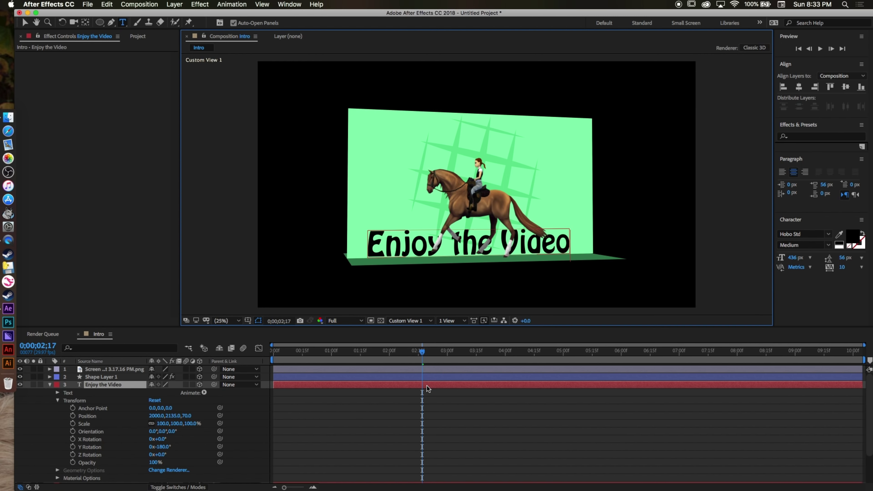
{"action": "type", "text": "!"}
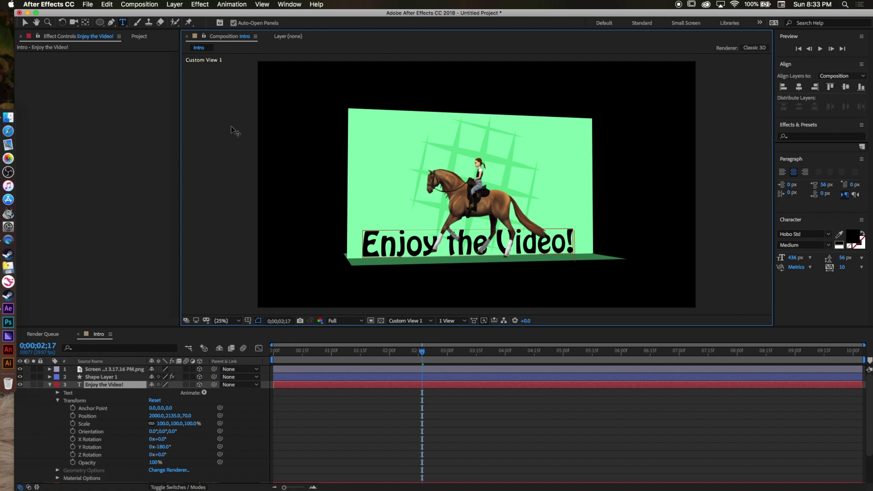
{"action": "left_click", "coordinate": [73, 23]}
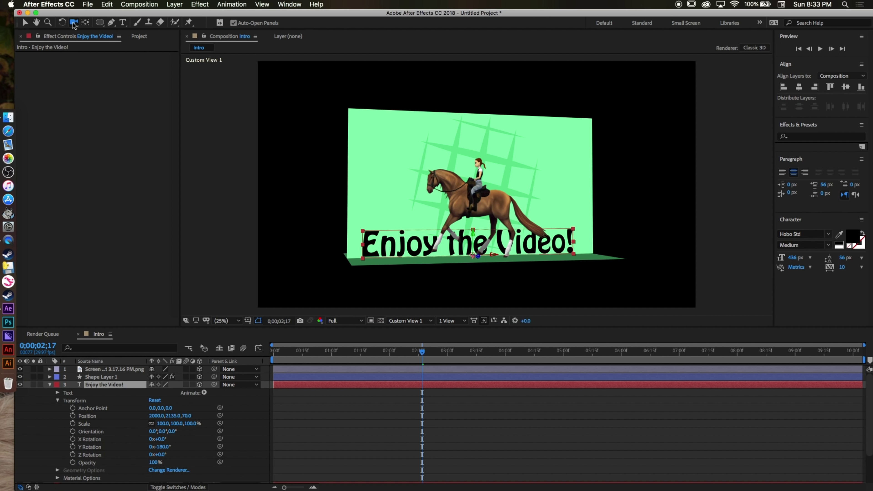
{"action": "left_click_drag", "start_coordinate": [312, 147], "coordinate": [375, 149]}
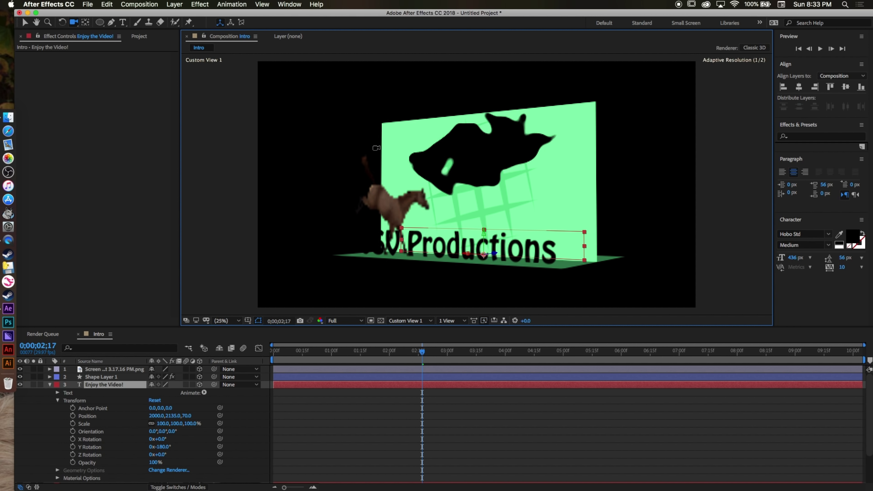
{"action": "left_click", "coordinate": [49, 385]}
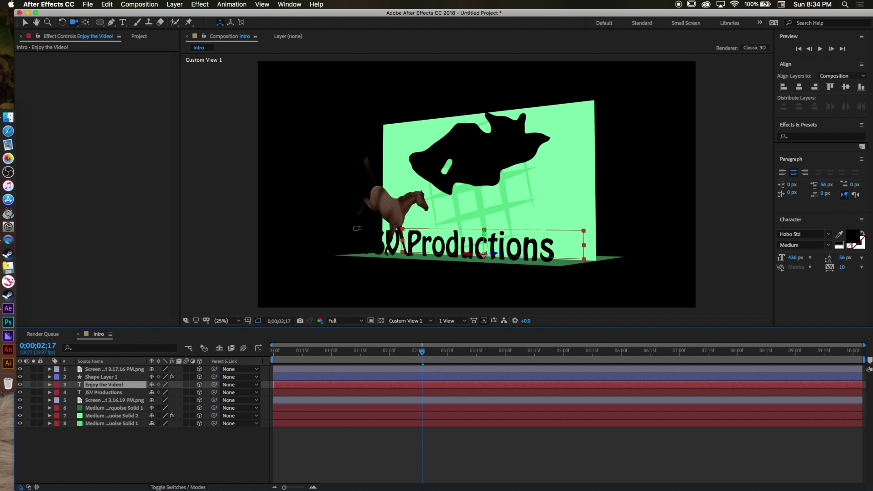
{"action": "left_click_drag", "start_coordinate": [506, 166], "coordinate": [525, 189]}
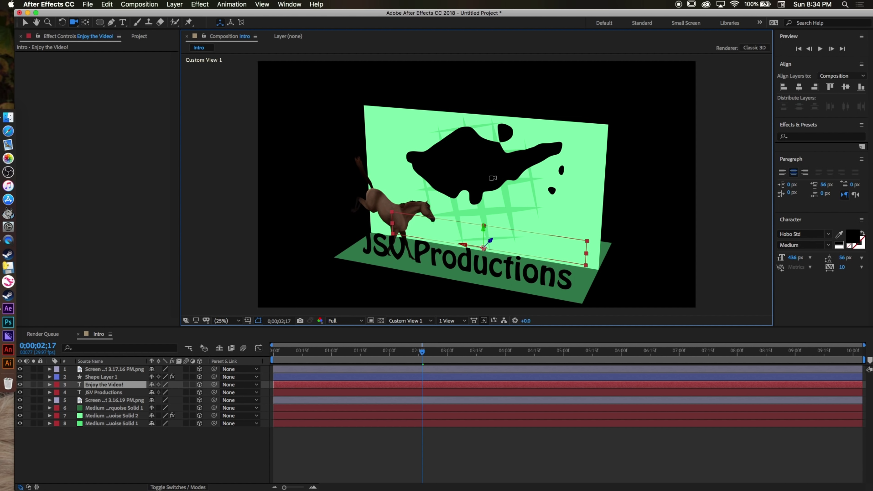
{"action": "left_click_drag", "start_coordinate": [508, 179], "coordinate": [533, 175]}
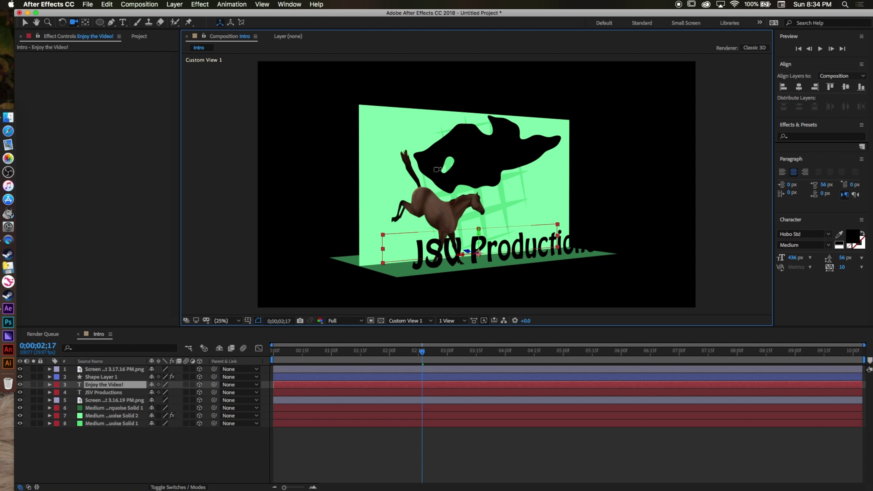
{"action": "left_click_drag", "start_coordinate": [306, 211], "coordinate": [337, 228]}
{"action": "mouse_move", "coordinate": [404, 199]}
{"action": "left_mouse_down"}
{"action": "mouse_move", "coordinate": [366, 203]}
{"action": "mouse_move", "coordinate": [404, 208]}
{"action": "mouse_move", "coordinate": [392, 203]}
{"action": "left_mouse_up"}
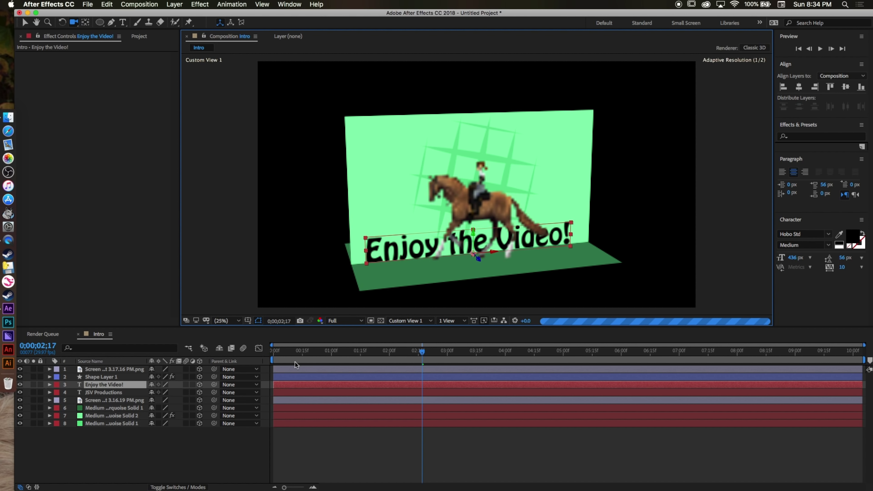
{"action": "left_click", "coordinate": [117, 369]}
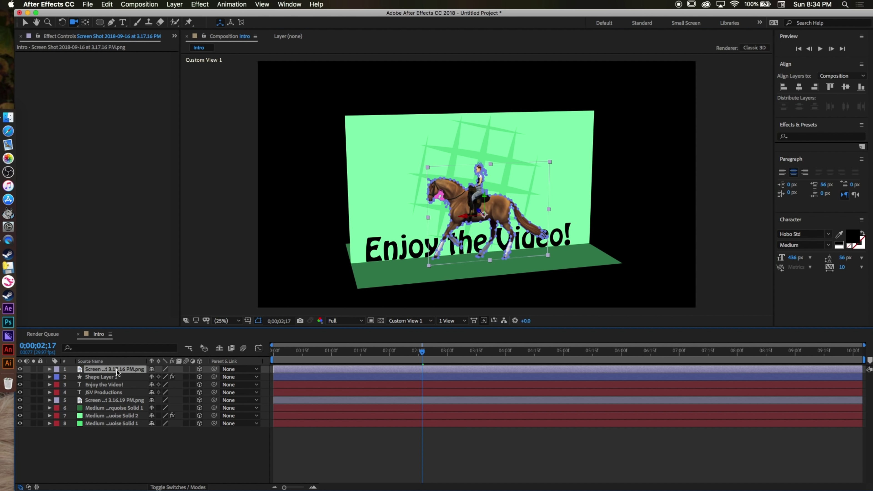
Step: Add a Null Object layer (Null 1) and make it 3D
{"action": "left_click", "coordinate": [165, 5]}
{"action": "mouse_move", "coordinate": [178, 15]}
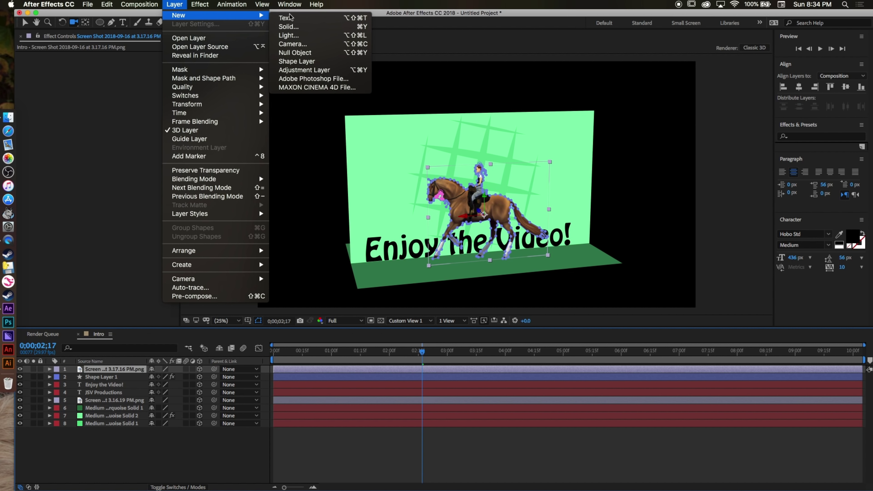
{"action": "left_click", "coordinate": [304, 53]}
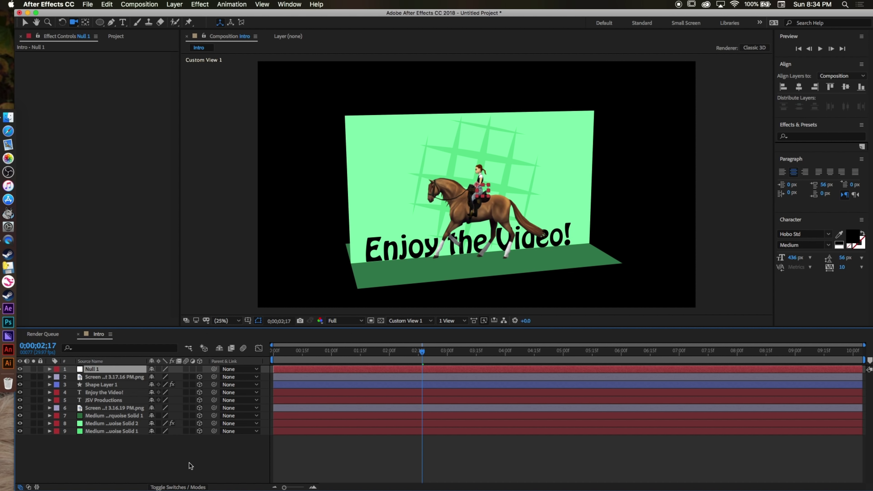
{"action": "left_click", "coordinate": [177, 487]}
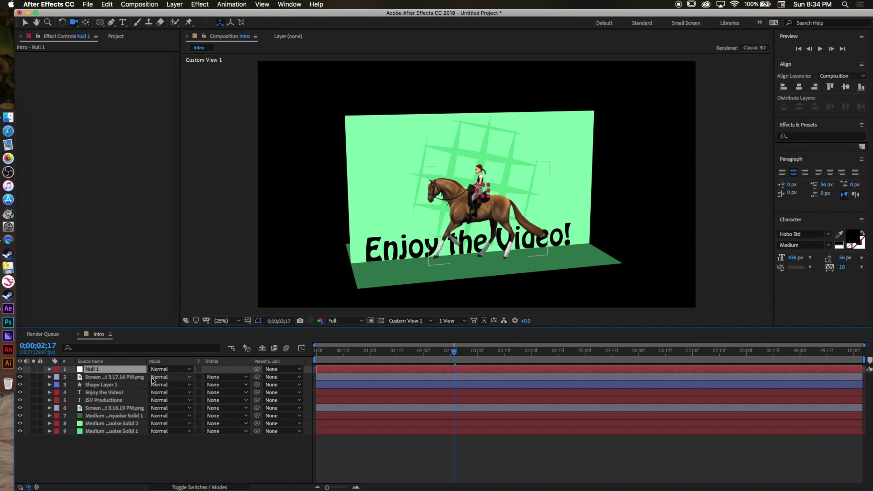
{"action": "left_click", "coordinate": [217, 487]}
{"action": "left_click", "coordinate": [200, 370]}
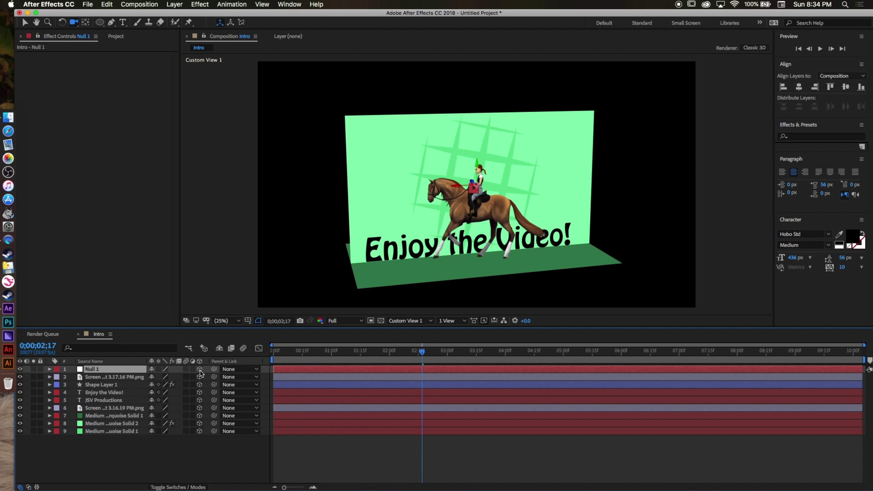
{"action": "left_click", "coordinate": [204, 486]}
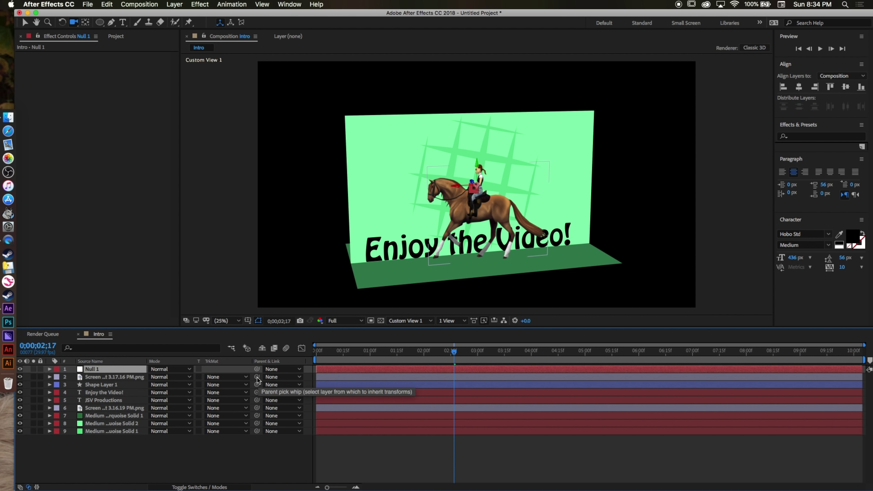
Step: Pick-whip the screenshots, Shape Layer 1, JSV Productions and three solids to Null 1
{"action": "left_click_drag", "start_coordinate": [257, 380], "coordinate": [135, 368]}
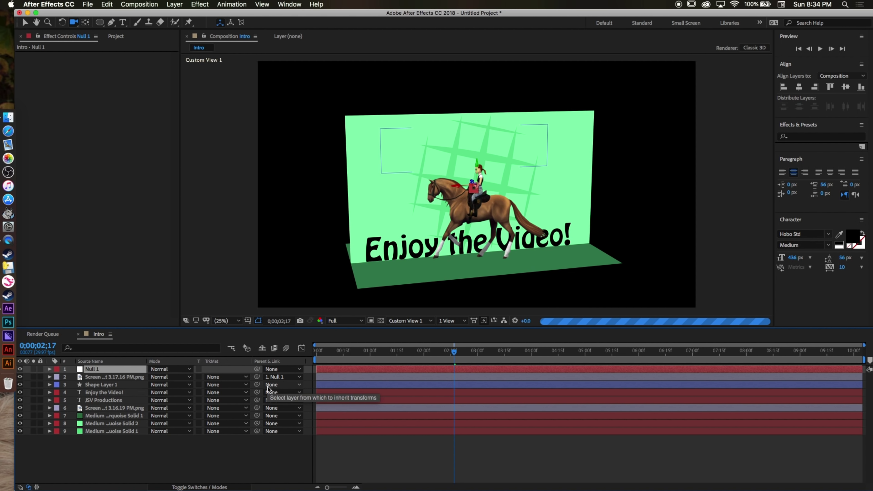
{"action": "left_click_drag", "start_coordinate": [257, 385], "coordinate": [132, 369]}
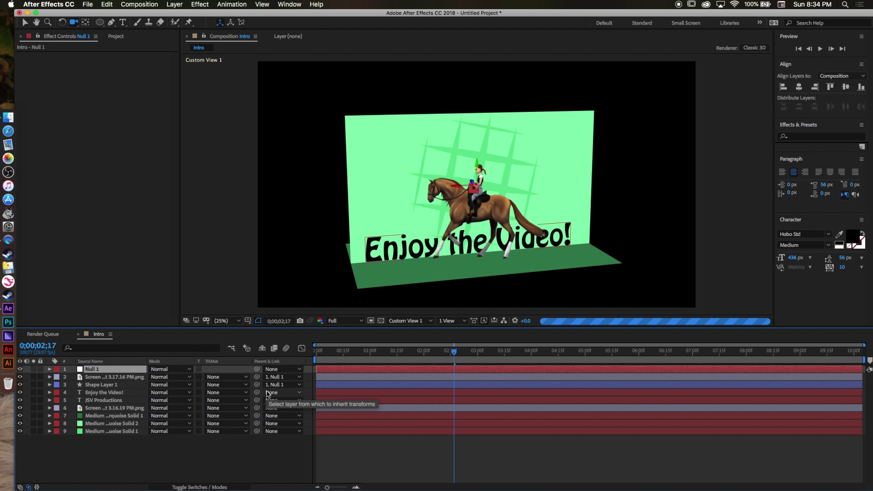
{"action": "left_click_drag", "start_coordinate": [257, 392], "coordinate": [136, 372]}
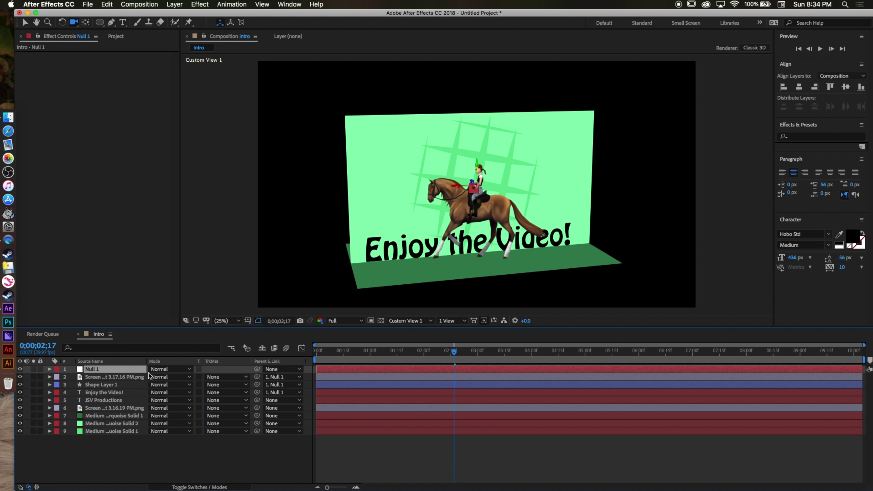
{"action": "left_click_drag", "start_coordinate": [257, 399], "coordinate": [121, 370]}
{"action": "left_click_drag", "start_coordinate": [257, 407], "coordinate": [127, 369]}
{"action": "left_click", "coordinate": [251, 418]}
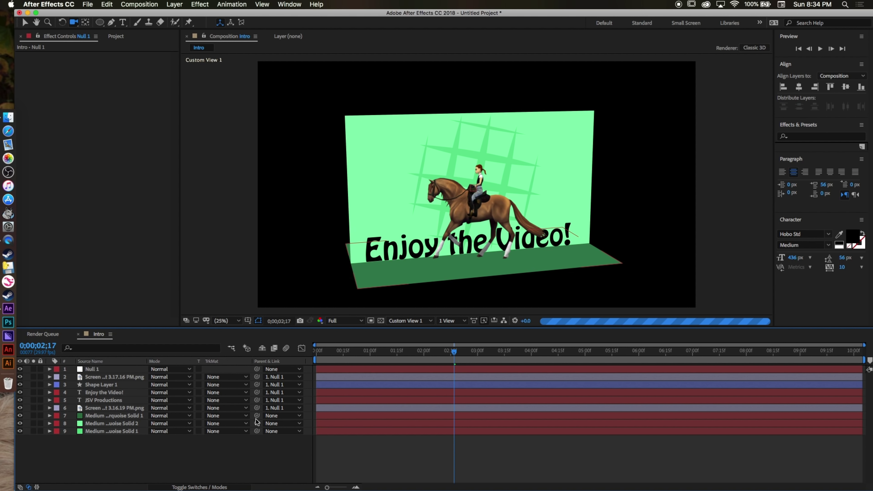
{"action": "left_click_drag", "start_coordinate": [195, 412], "coordinate": [140, 372]}
{"action": "left_click_drag", "start_coordinate": [257, 424], "coordinate": [135, 372]}
{"action": "left_click_drag", "start_coordinate": [257, 430], "coordinate": [82, 369]}
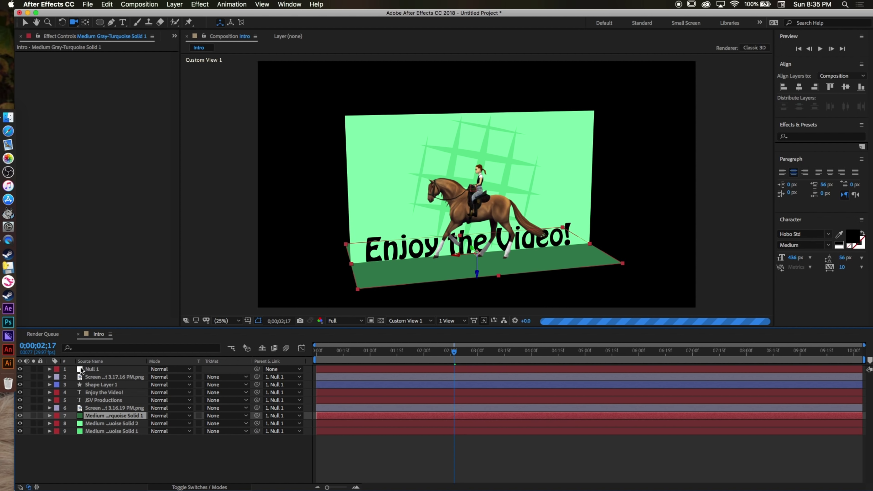
Step: Reveal Null 1's Transform properties and switch the viewer to Active Camera
{"action": "left_click", "coordinate": [50, 369]}
{"action": "left_click", "coordinate": [57, 377]}
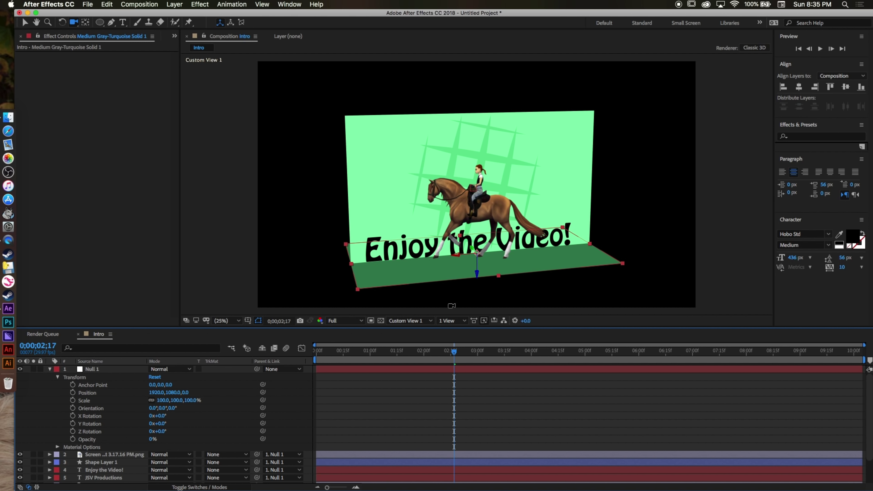
{"action": "left_click", "coordinate": [429, 321]}
{"action": "left_click", "coordinate": [423, 330]}
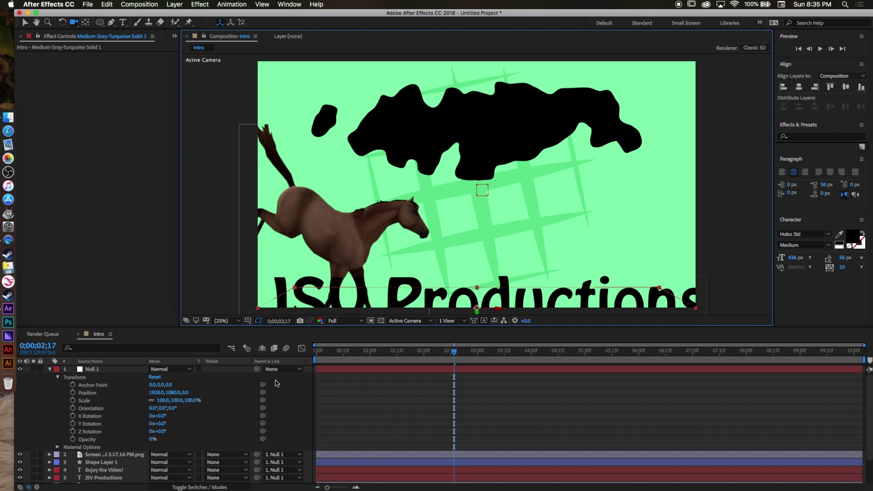
Step: Push Null 1 back to a Z position of 2013, then collapse its properties
{"action": "mouse_move", "coordinate": [164, 417]}
{"action": "left_mouse_down"}
{"action": "mouse_move", "coordinate": [209, 407]}
{"action": "mouse_move", "coordinate": [165, 414]}
{"action": "left_mouse_up"}
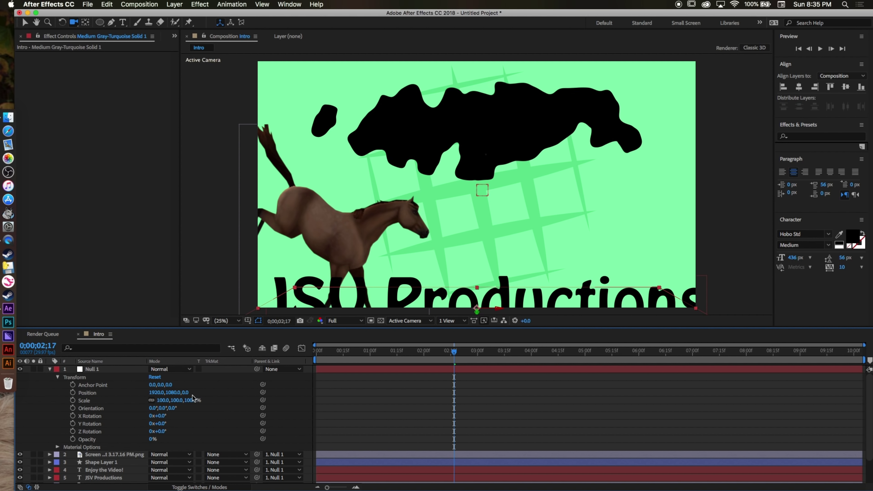
{"action": "left_click_drag", "start_coordinate": [186, 393], "coordinate": [234, 383]}
{"action": "left_click_drag", "start_coordinate": [185, 396], "coordinate": [663, 389]}
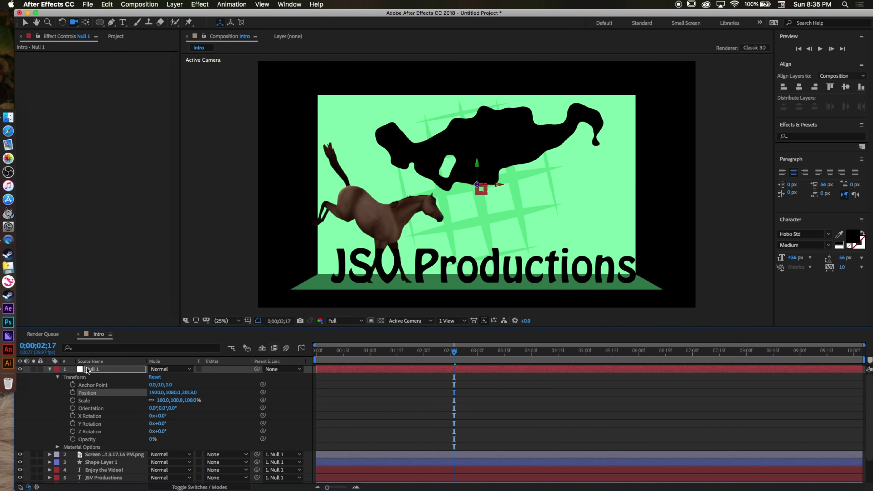
{"action": "left_click", "coordinate": [25, 22]}
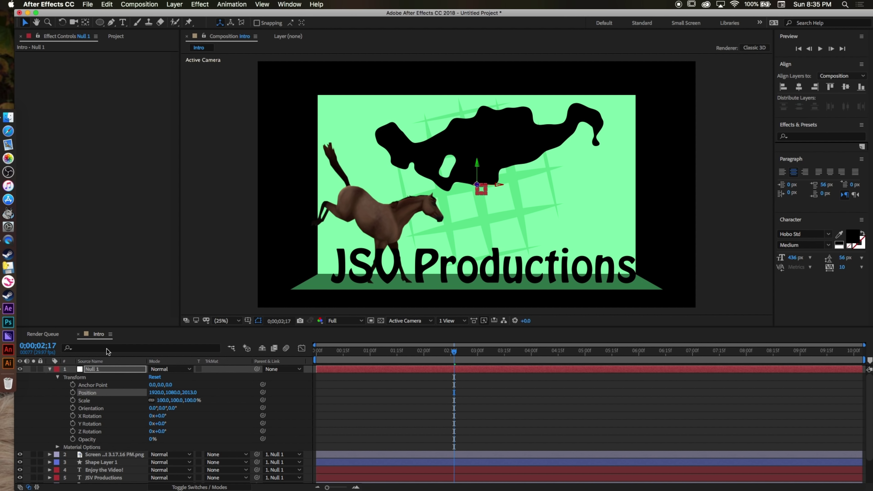
{"action": "left_click", "coordinate": [50, 370]}
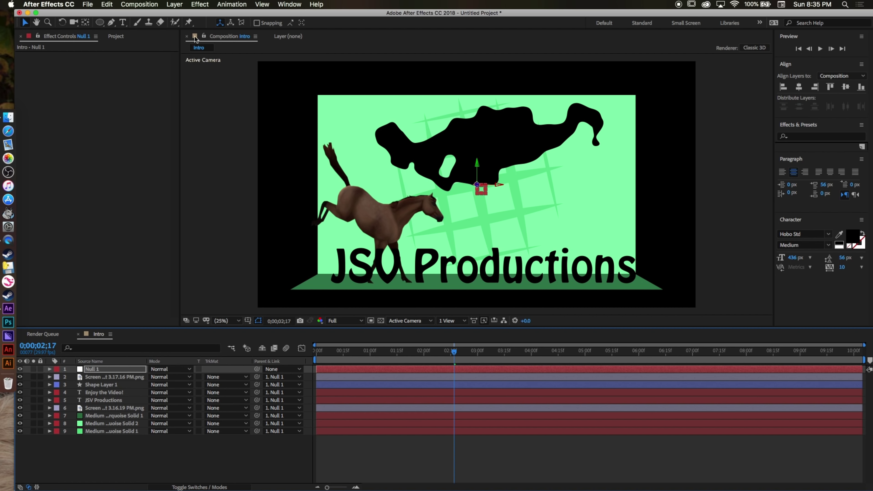
{"action": "left_click", "coordinate": [172, 5]}
{"action": "mouse_move", "coordinate": [185, 15]}
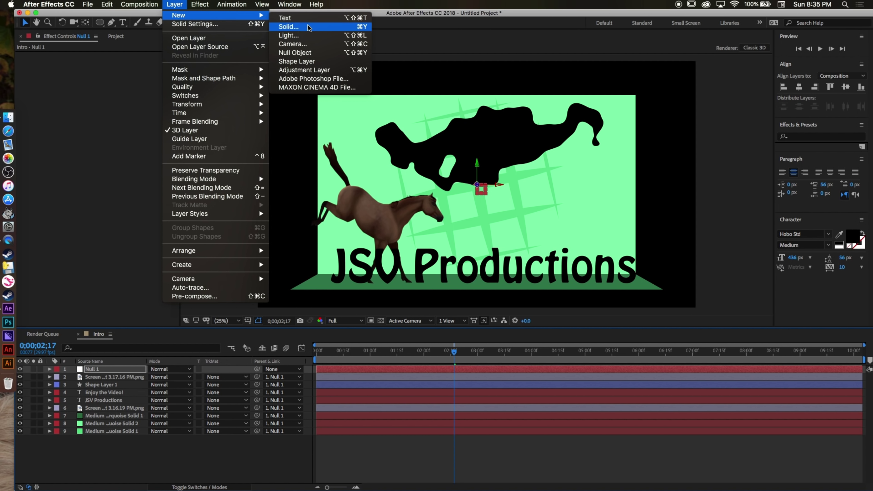
Step: Create a dark green solid and move it to the bottom of the layer stack
{"action": "left_click", "coordinate": [289, 27]}
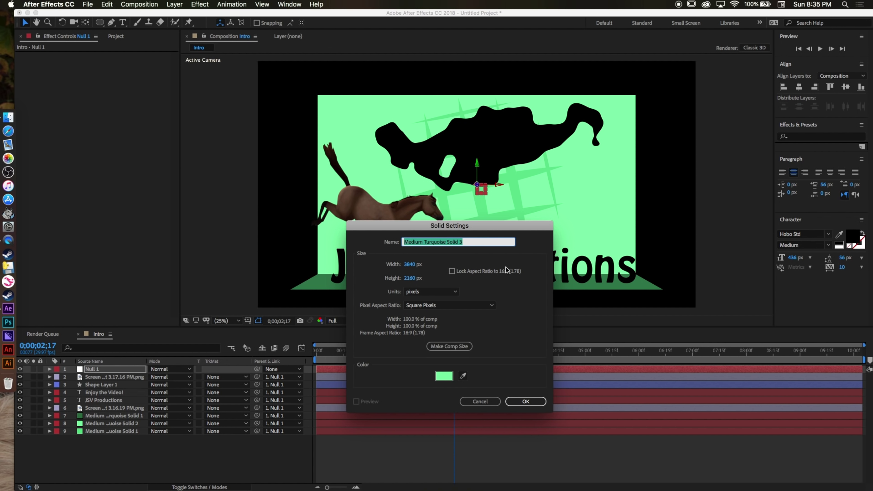
{"action": "left_click", "coordinate": [444, 376]}
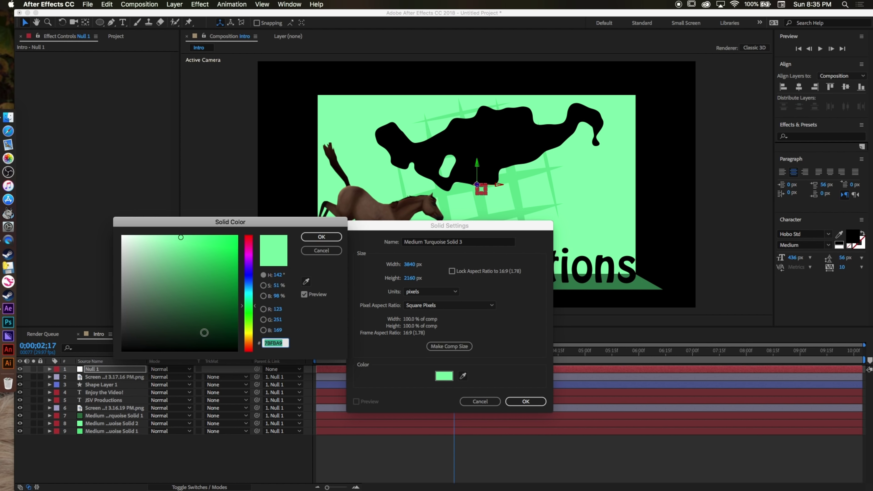
{"action": "left_click", "coordinate": [187, 331]}
{"action": "left_click", "coordinate": [321, 236]}
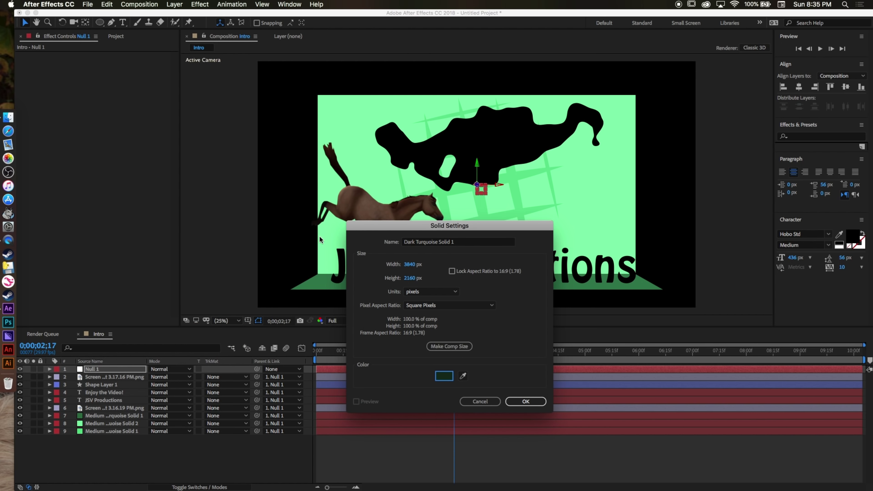
{"action": "left_click", "coordinate": [542, 401]}
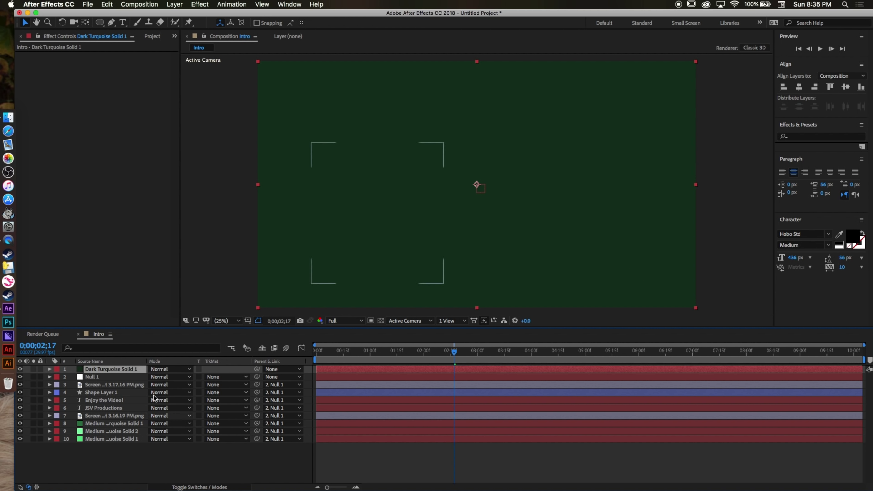
{"action": "left_click_drag", "start_coordinate": [124, 372], "coordinate": [133, 441]}
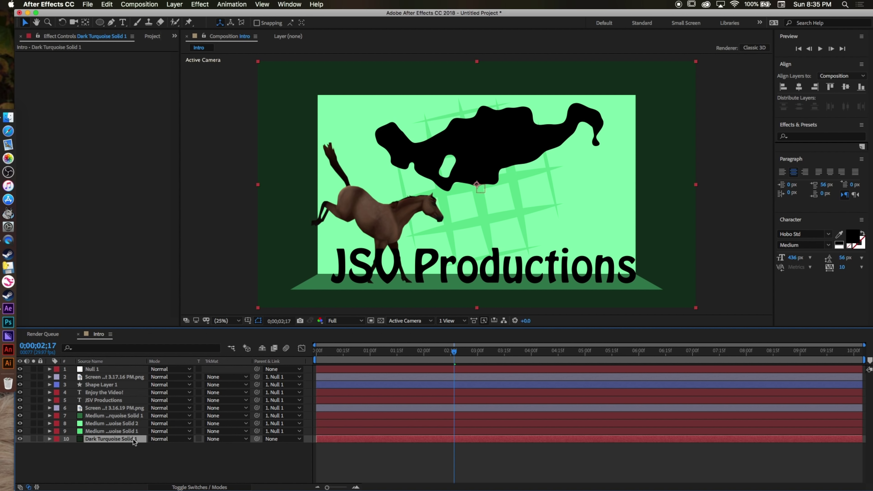
Step: Bring texture.jpg from the external drive into the Intro comp
{"action": "left_click", "coordinate": [7, 118]}
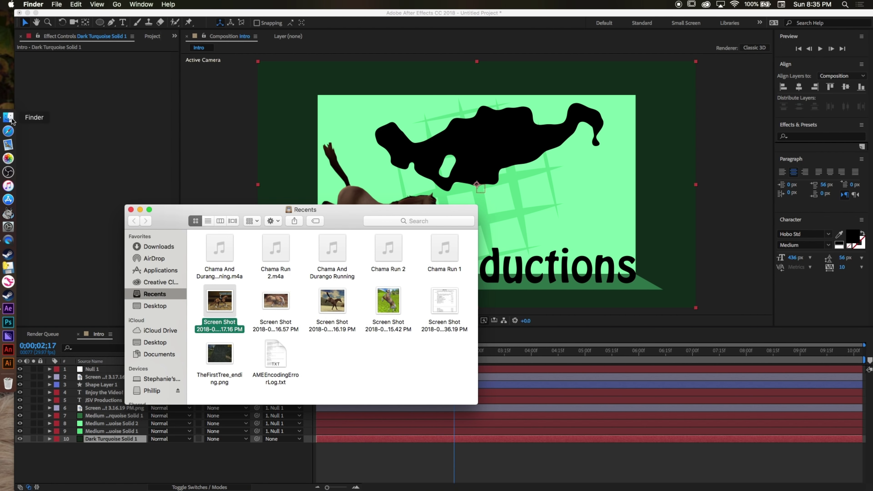
{"action": "left_click", "coordinate": [160, 386]}
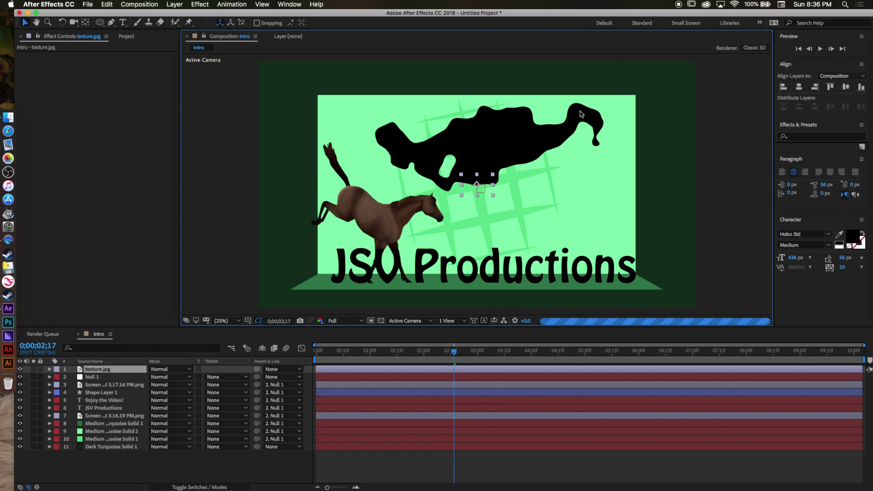
{"action": "left_click_drag", "start_coordinate": [550, 154], "coordinate": [565, 154]}
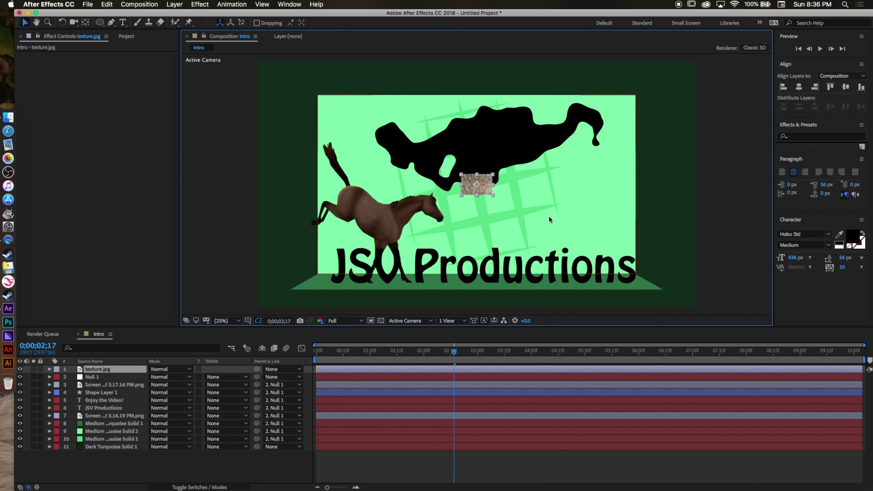
Step: Scale texture.jpg so it fills the frame
{"action": "left_click_drag", "start_coordinate": [493, 186], "coordinate": [714, 173]}
{"action": "key", "text": "super+alt+shift+h"}
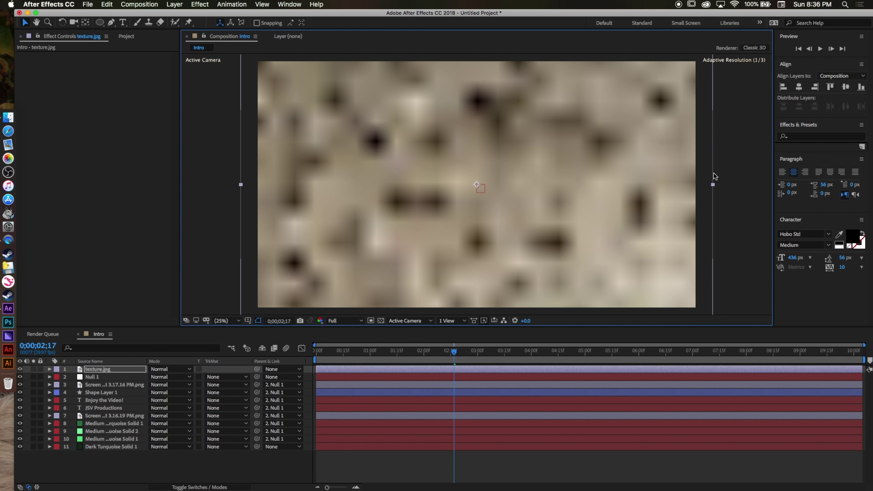
{"action": "left_click_drag", "start_coordinate": [716, 182], "coordinate": [707, 180]}
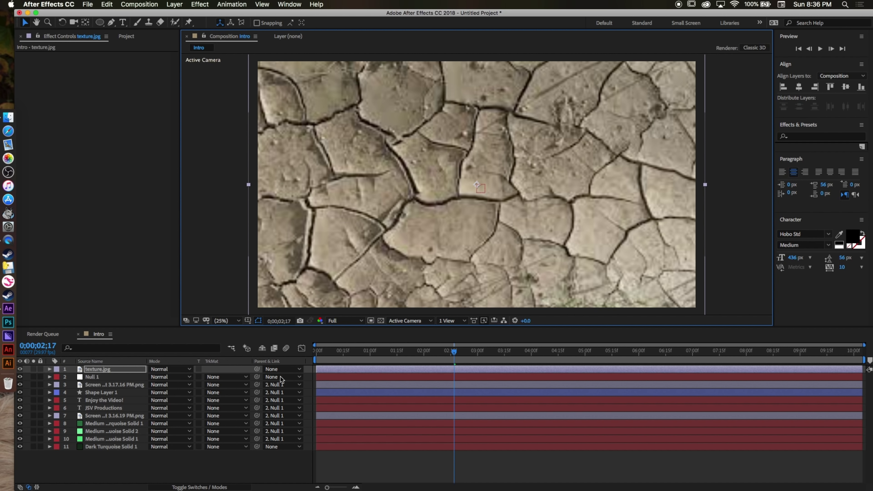
Step: Place the texture just above the dark green solid and set its blending mode to Overlay
{"action": "left_click_drag", "start_coordinate": [128, 369], "coordinate": [127, 442]}
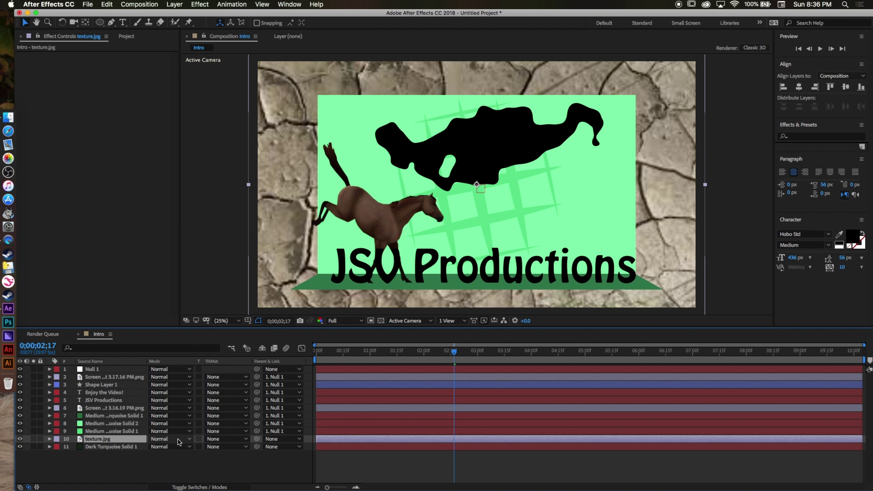
{"action": "left_click", "coordinate": [178, 442]}
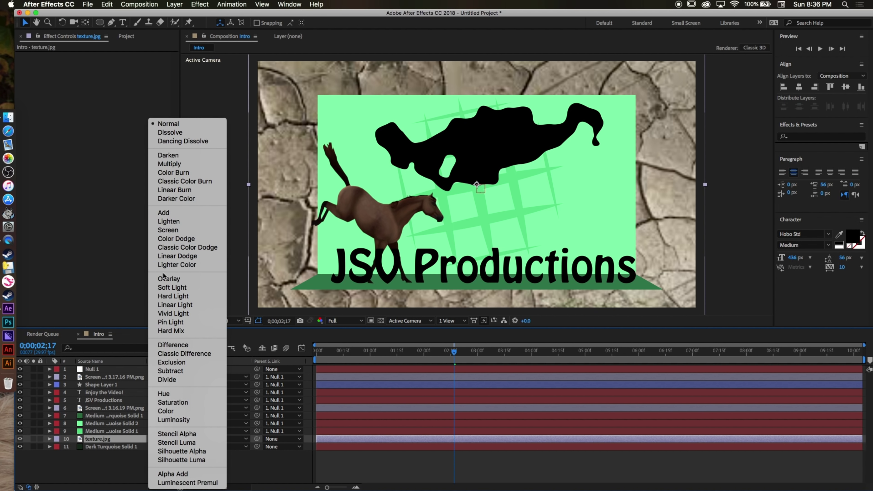
{"action": "left_click", "coordinate": [179, 282]}
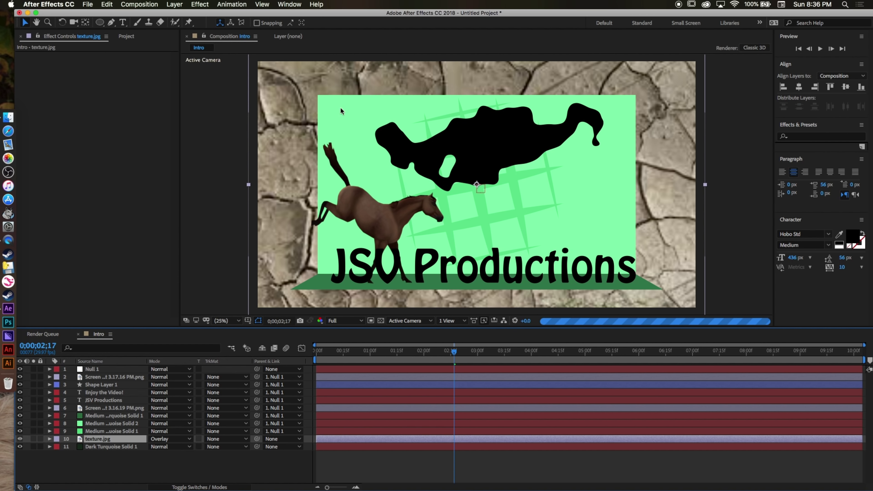
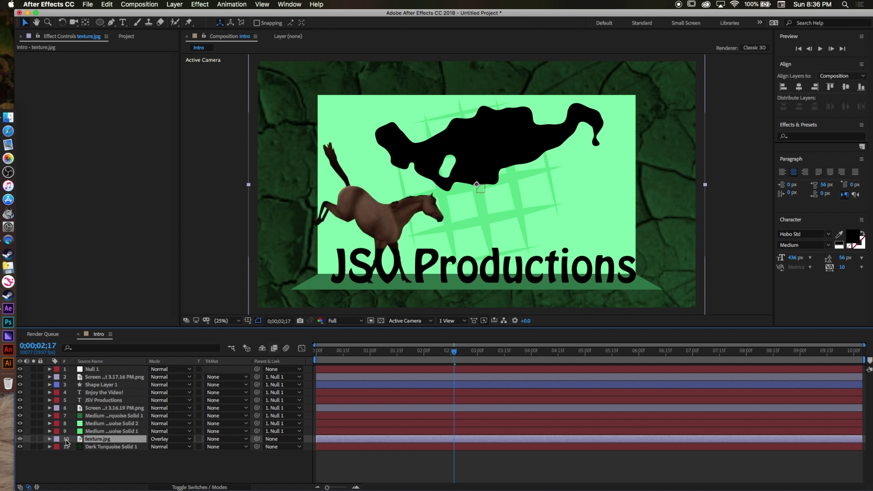
Step: Lower the texture.jpg layer's Opacity to 67% and collapse its properties
{"action": "left_click", "coordinate": [49, 439]}
{"action": "left_click", "coordinate": [57, 447]}
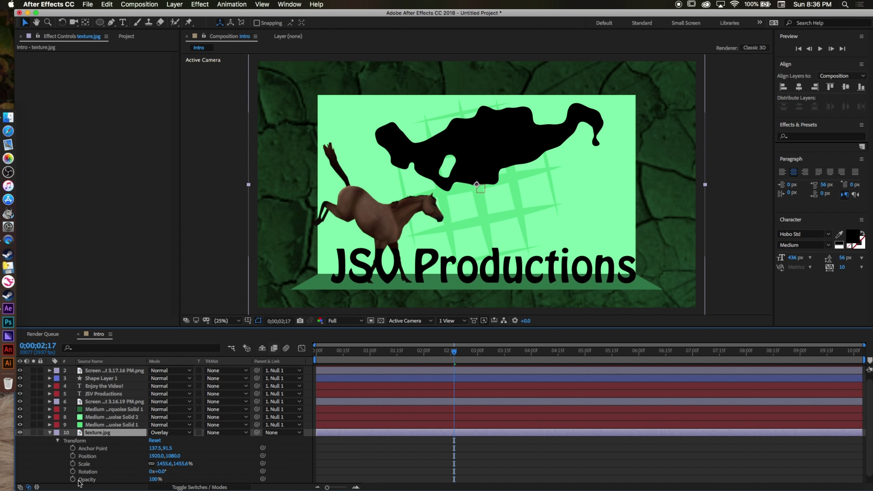
{"action": "mouse_move", "coordinate": [159, 479]}
{"action": "left_mouse_down"}
{"action": "mouse_move", "coordinate": [124, 483]}
{"action": "mouse_move", "coordinate": [143, 481]}
{"action": "left_mouse_up"}
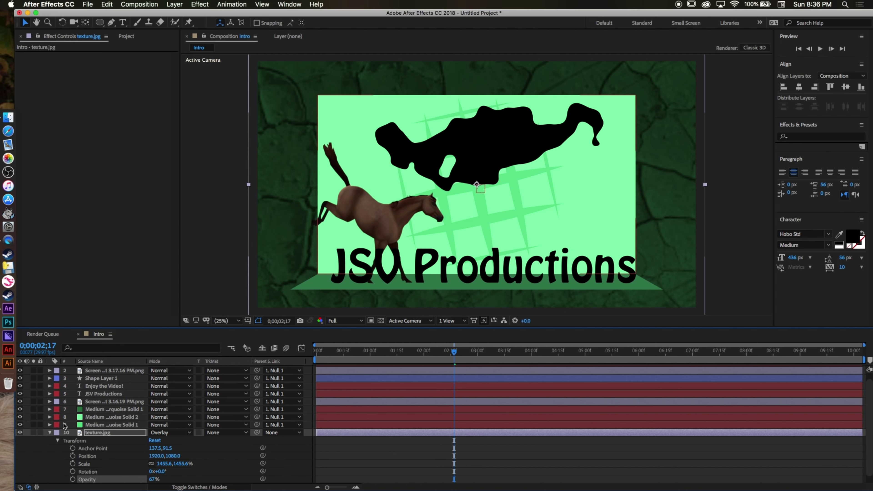
{"action": "left_click", "coordinate": [50, 433]}
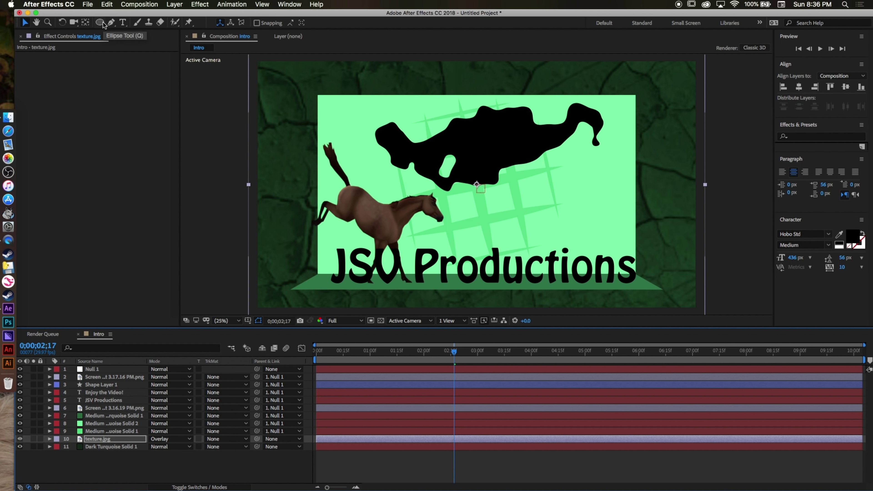
{"action": "left_click", "coordinate": [174, 4]}
Step: Add a new black solid layer to the composition
{"action": "mouse_move", "coordinate": [240, 15]}
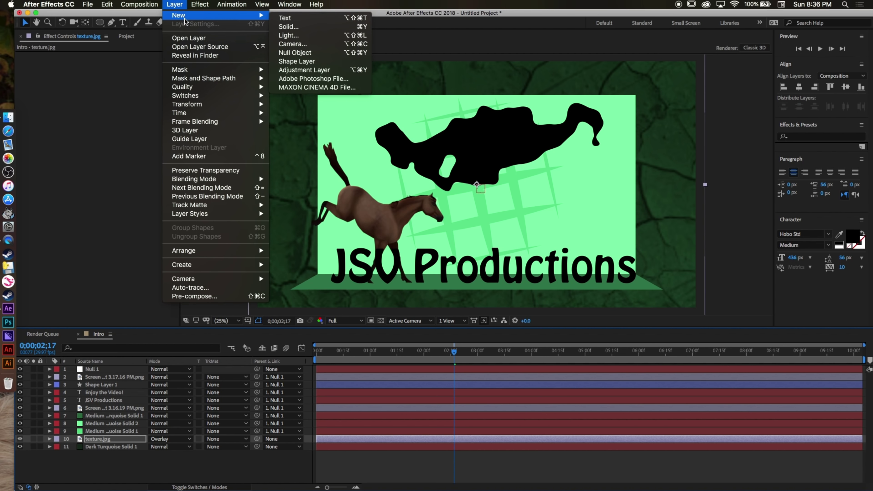
{"action": "left_click", "coordinate": [285, 26]}
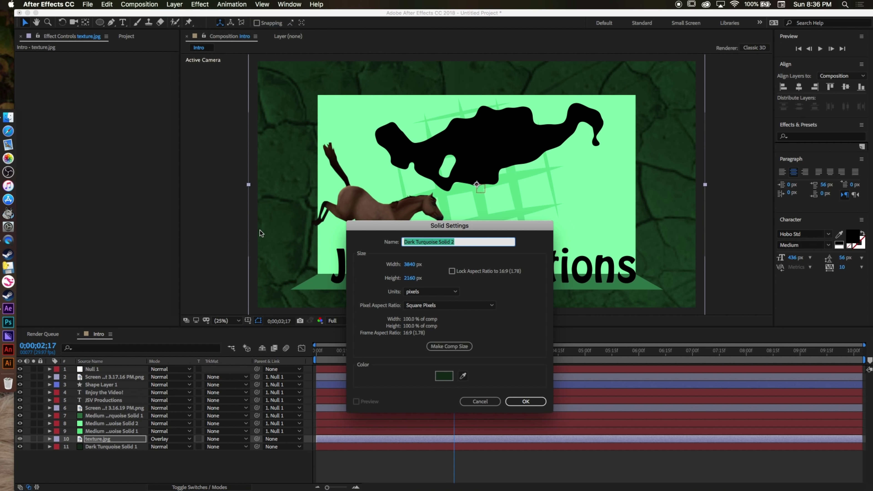
{"action": "left_click", "coordinate": [437, 379]}
{"action": "left_click_drag", "start_coordinate": [223, 346], "coordinate": [236, 351]}
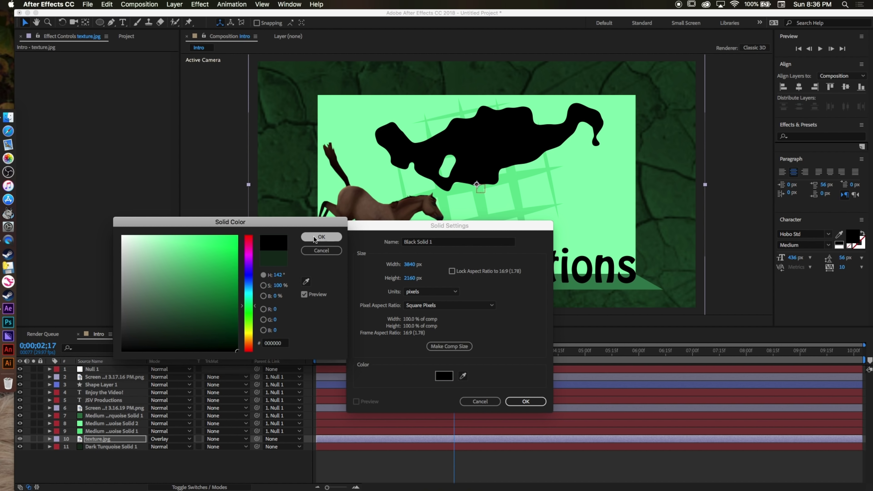
{"action": "left_click", "coordinate": [320, 237]}
{"action": "left_click", "coordinate": [521, 396]}
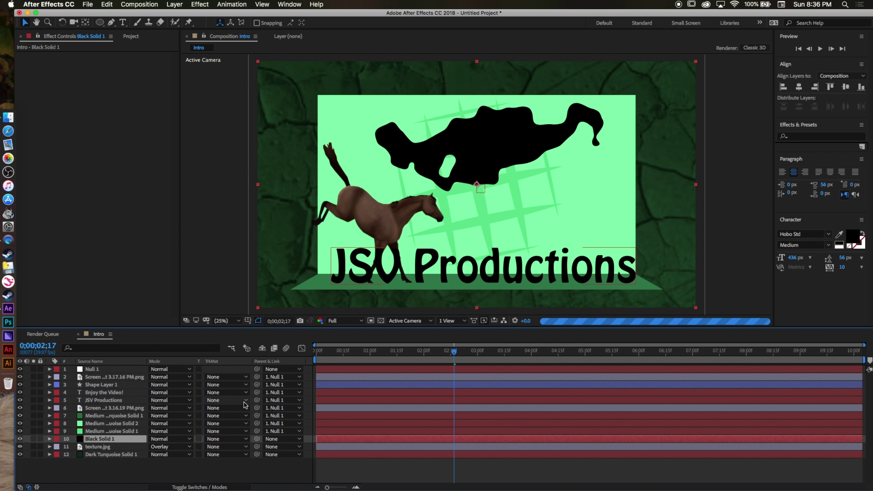
Step: Draw an elliptical Subtract mask on the solid, expanded and feathered to 1128 px
{"action": "left_click", "coordinate": [100, 22]}
{"action": "left_click_drag", "start_coordinate": [270, 75], "coordinate": [670, 275]}
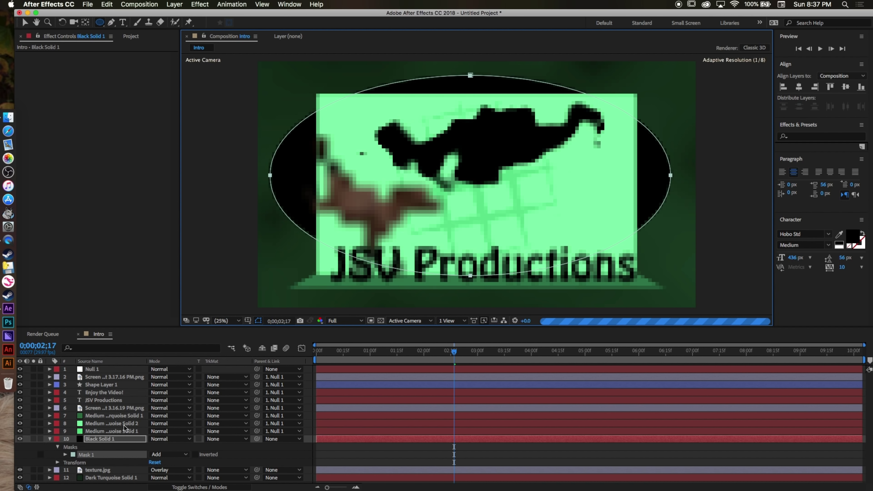
{"action": "left_click", "coordinate": [65, 454]}
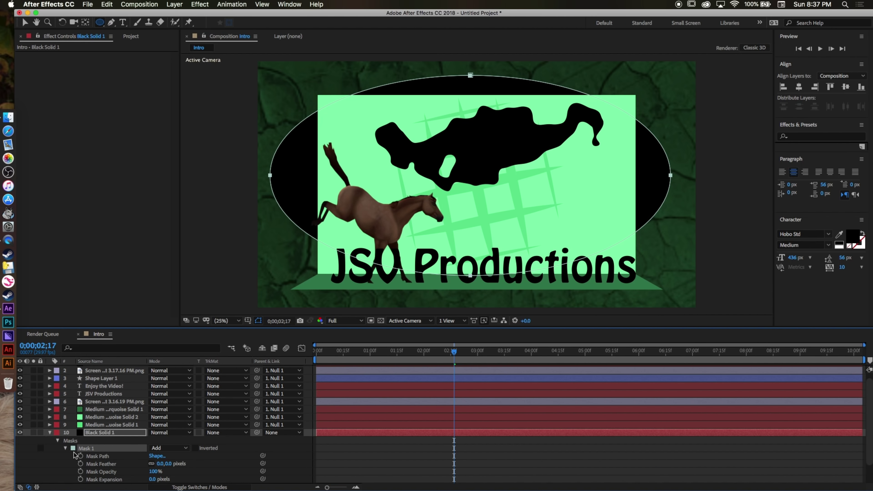
{"action": "left_click", "coordinate": [165, 448]}
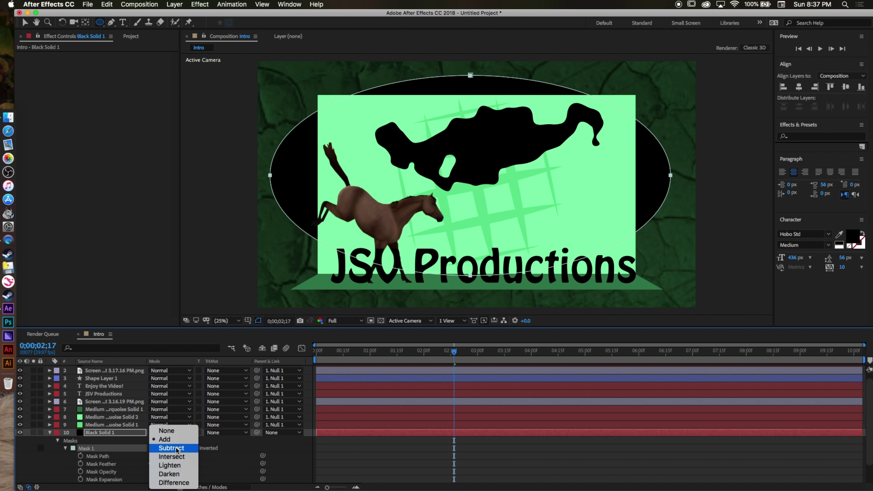
{"action": "left_click", "coordinate": [172, 448]}
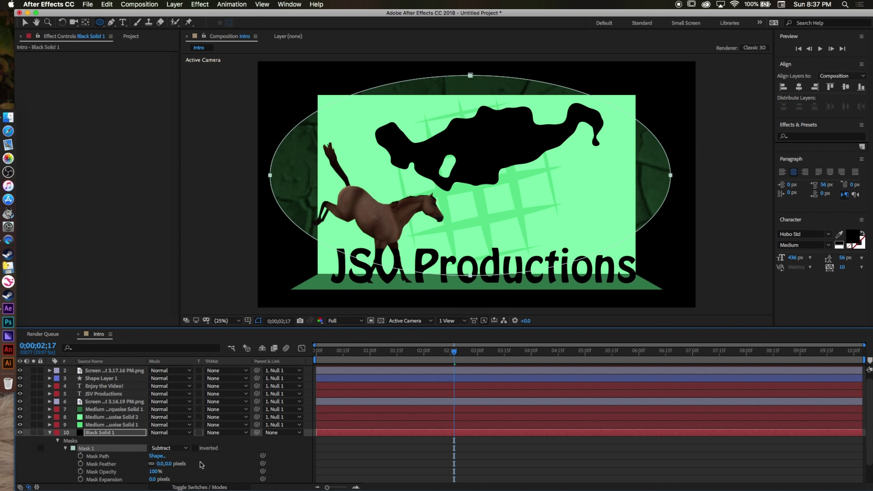
{"action": "scroll", "coordinate": [200, 461], "scroll_direction": "down", "scroll_amount": 1}
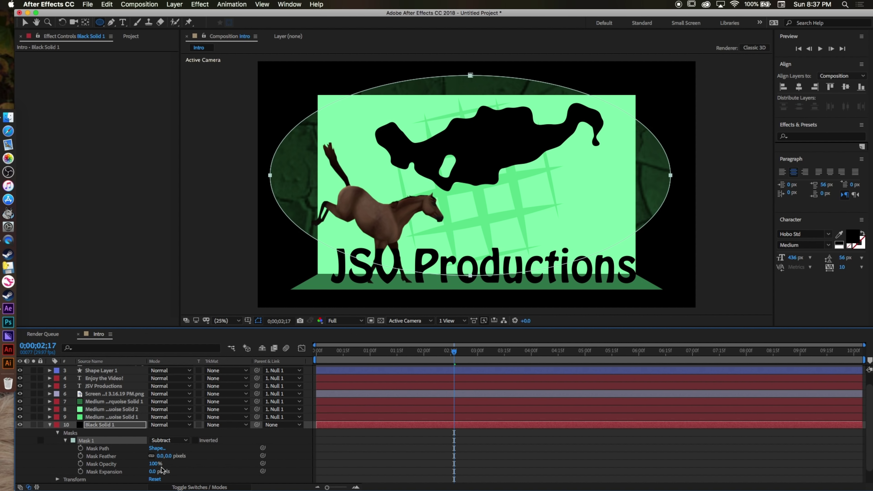
{"action": "left_click_drag", "start_coordinate": [152, 472], "coordinate": [445, 443]}
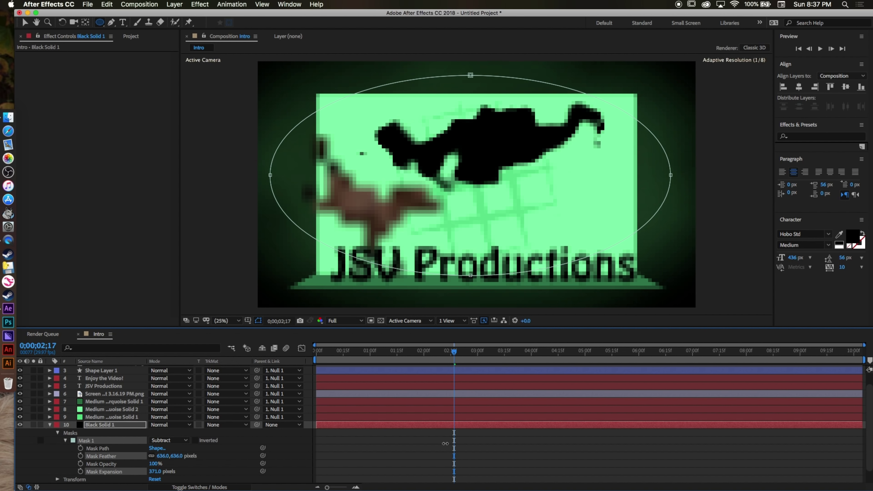
{"action": "left_click_drag", "start_coordinate": [632, 422], "coordinate": [653, 432]}
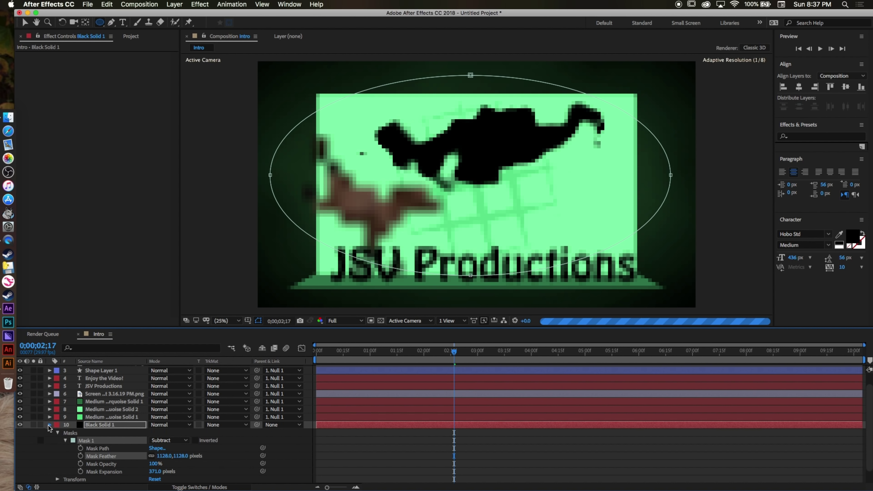
{"action": "left_click", "coordinate": [49, 425]}
{"action": "left_click", "coordinate": [23, 22]}
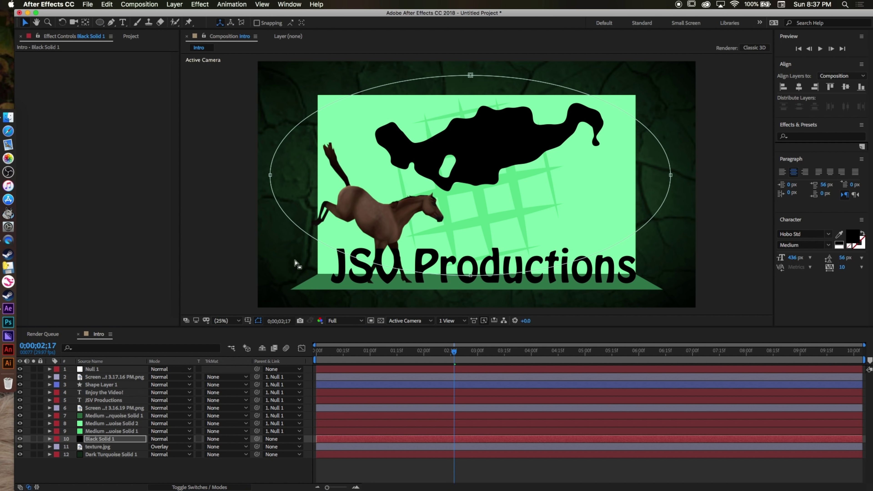
Step: Rewind to 0;00;00;00 and select Black Solid 1, closing the Effect menu without applying anything
{"action": "left_click", "coordinate": [454, 481]}
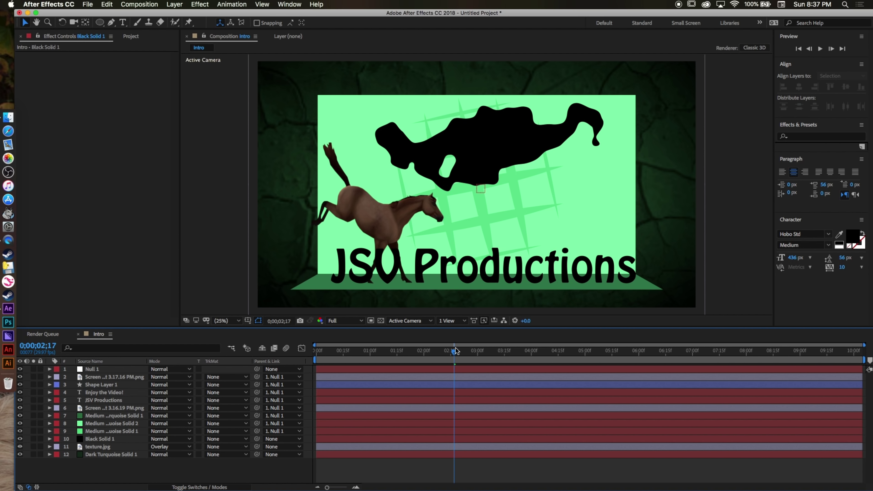
{"action": "left_click_drag", "start_coordinate": [415, 354], "coordinate": [312, 350]}
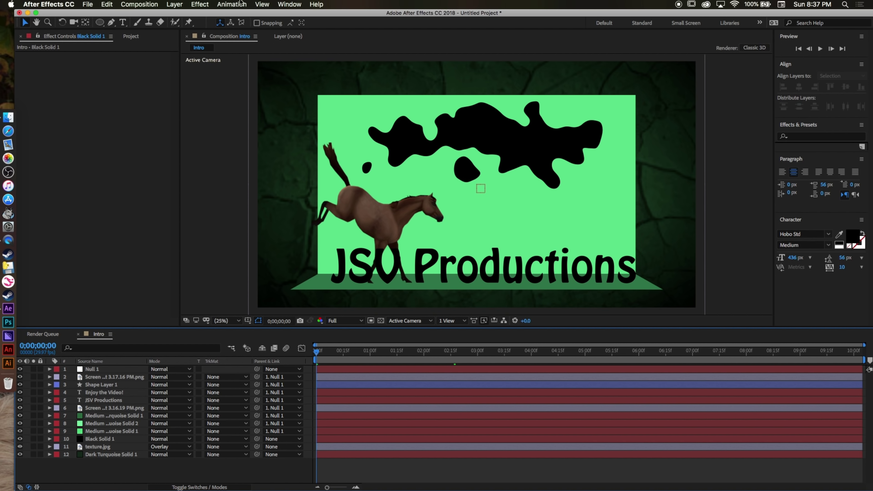
{"action": "left_click", "coordinate": [198, 5]}
{"action": "left_click", "coordinate": [169, 138]}
{"action": "left_click", "coordinate": [331, 439]}
{"action": "left_click", "coordinate": [194, 3]}
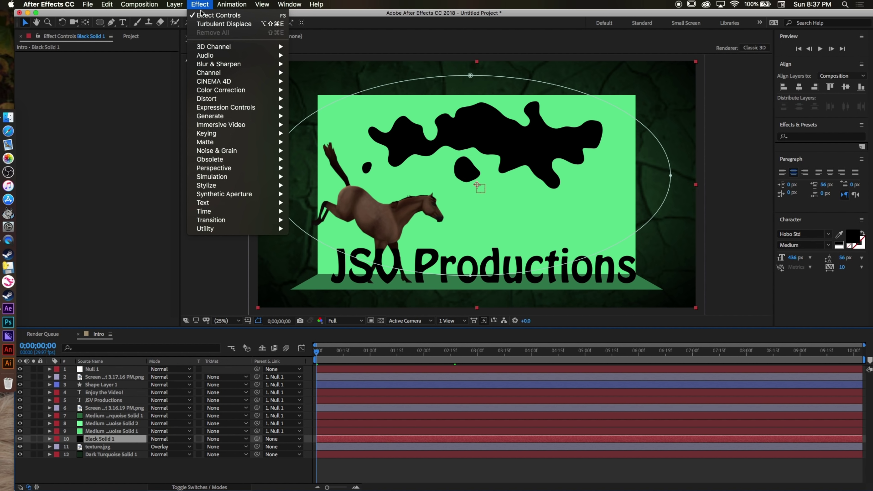
{"action": "left_click", "coordinate": [339, 457]}
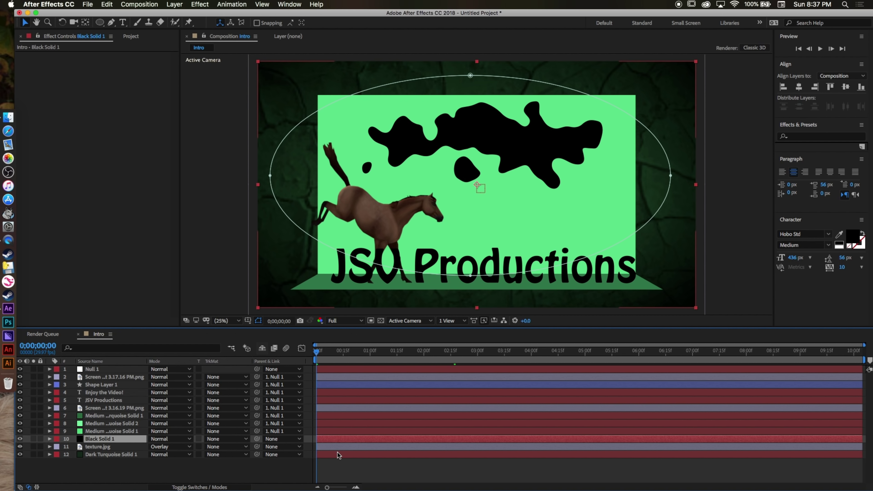
Step: Select the second screenshot layer and bring up the Layer > New choices
{"action": "left_click", "coordinate": [360, 375]}
{"action": "left_click", "coordinate": [174, 4]}
{"action": "mouse_move", "coordinate": [254, 15]}
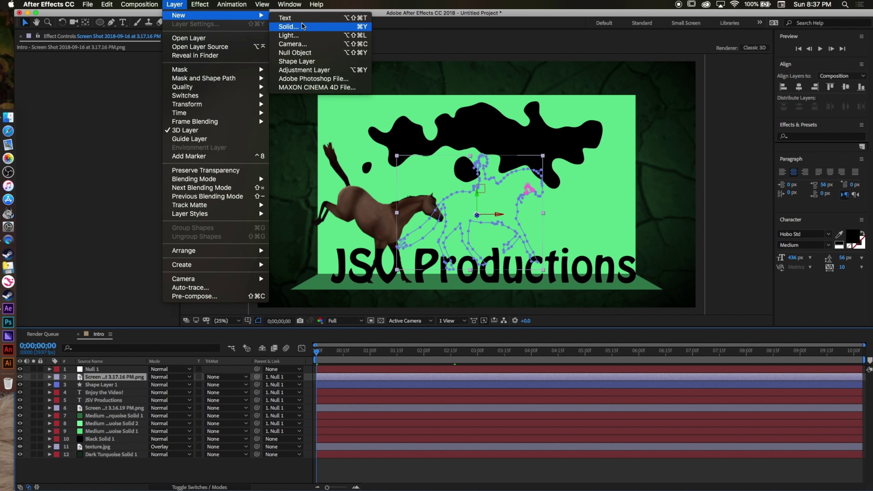
{"action": "left_click", "coordinate": [288, 26]}
{"action": "left_click", "coordinate": [525, 401]}
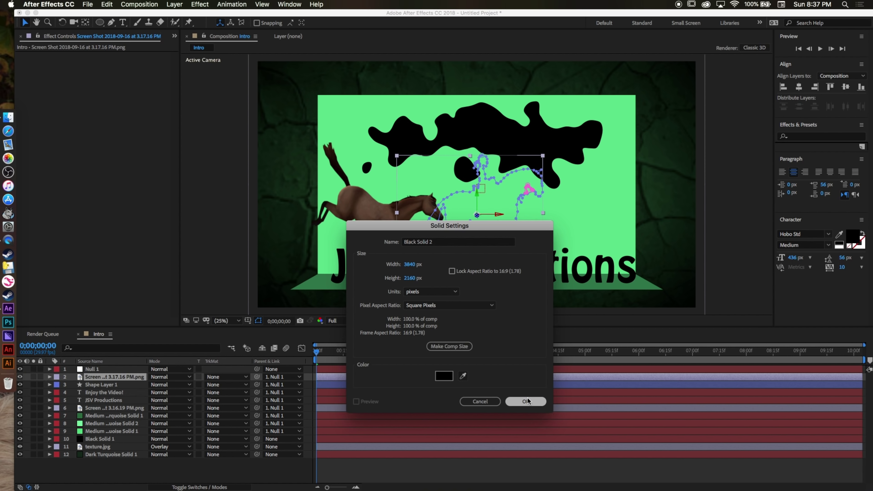
{"action": "left_click", "coordinate": [217, 4]}
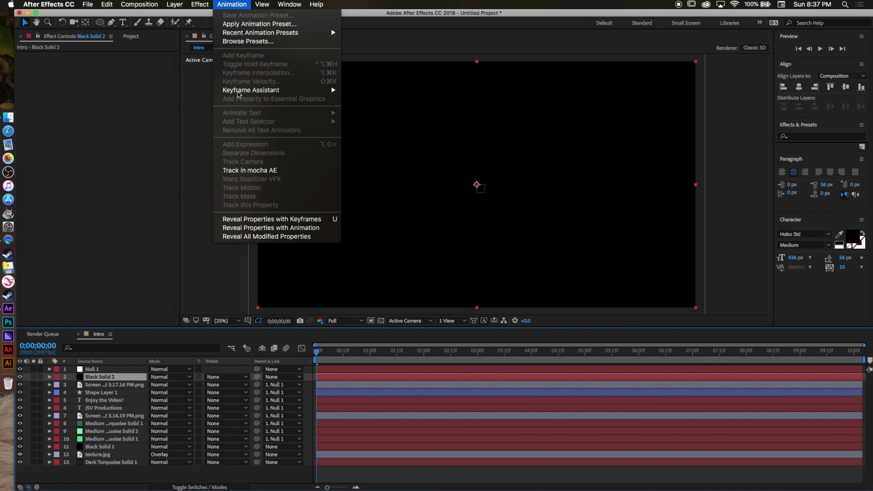
{"action": "mouse_move", "coordinate": [316, 4]}
{"action": "type", "text": "frac"}
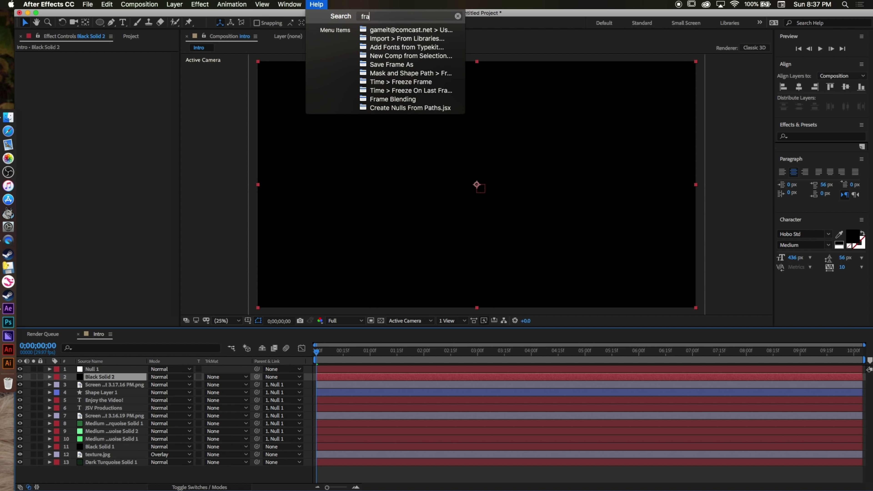
{"action": "mouse_move", "coordinate": [400, 32]}
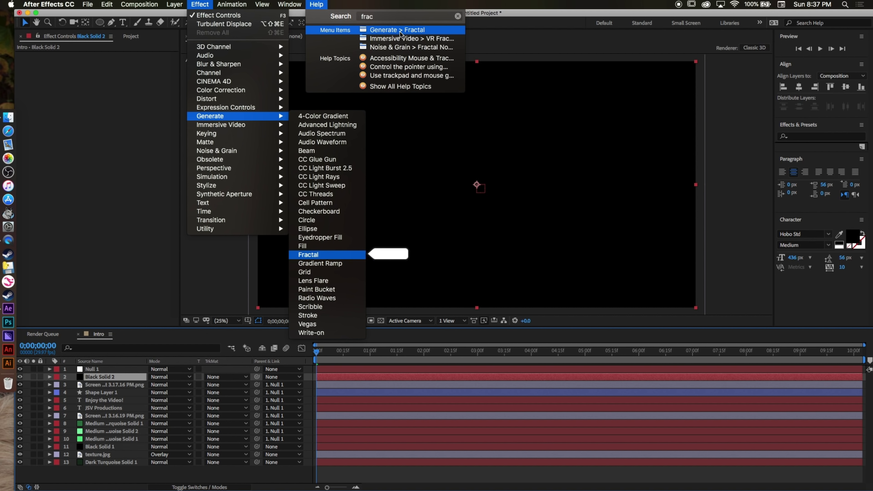
{"action": "left_click", "coordinate": [404, 47]}
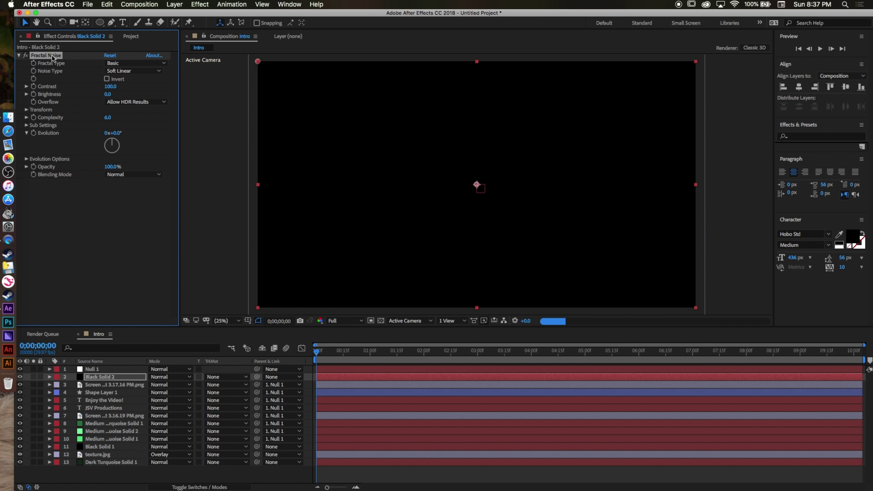
{"action": "key", "text": "Delete"}
{"action": "left_click", "coordinate": [316, 4]}
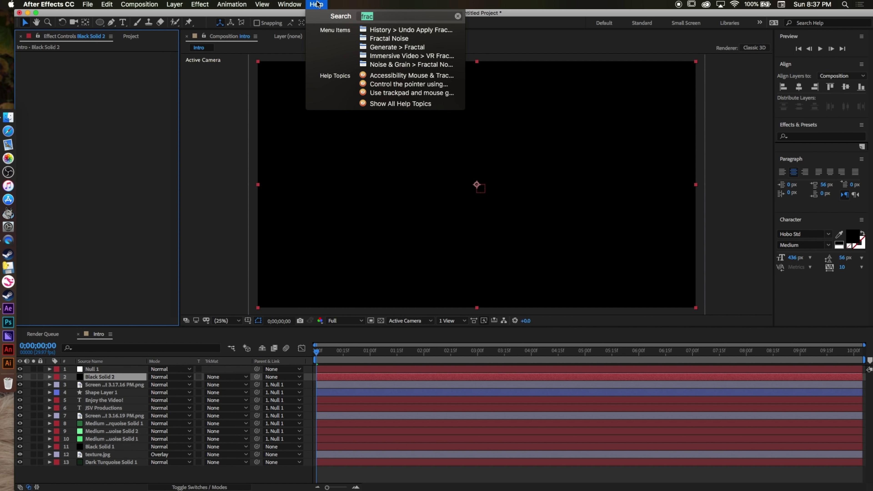
{"action": "left_click", "coordinate": [404, 47]}
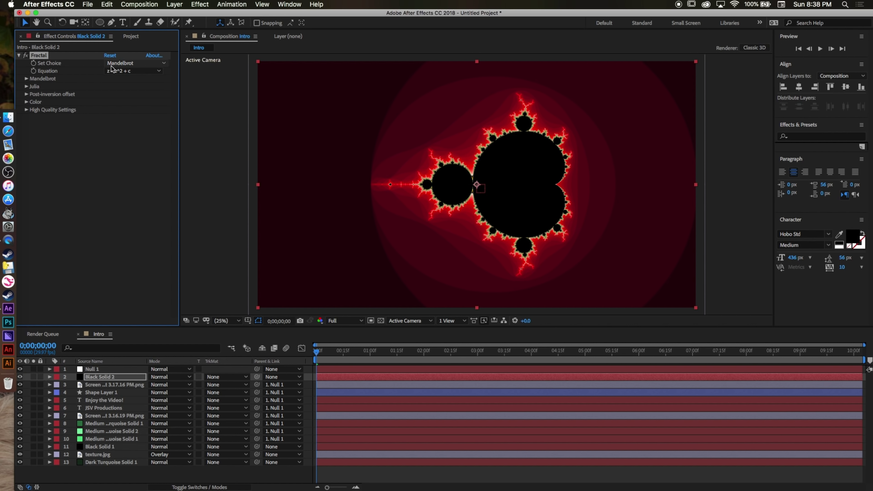
{"action": "left_click", "coordinate": [118, 67]}
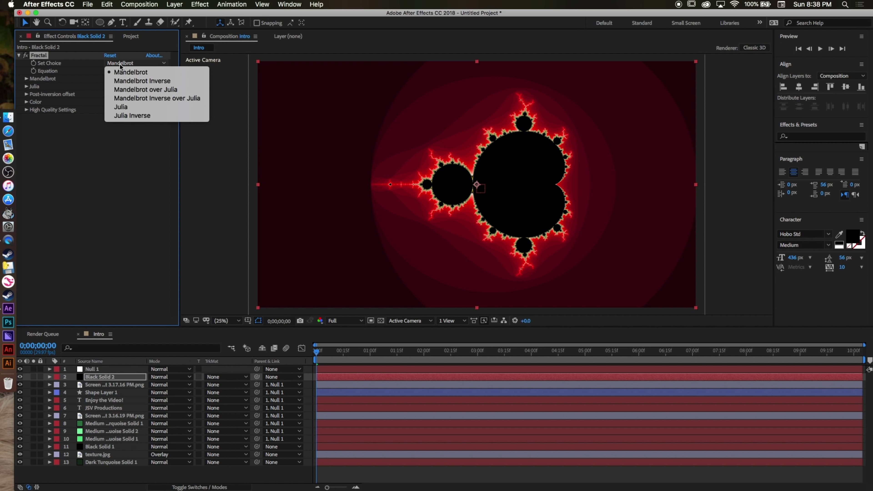
{"action": "left_click", "coordinate": [130, 110]}
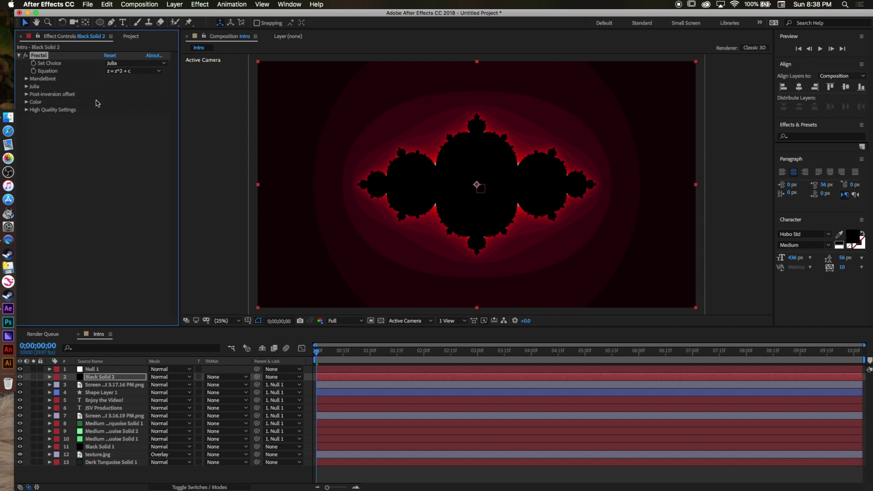
{"action": "left_click", "coordinate": [26, 101]}
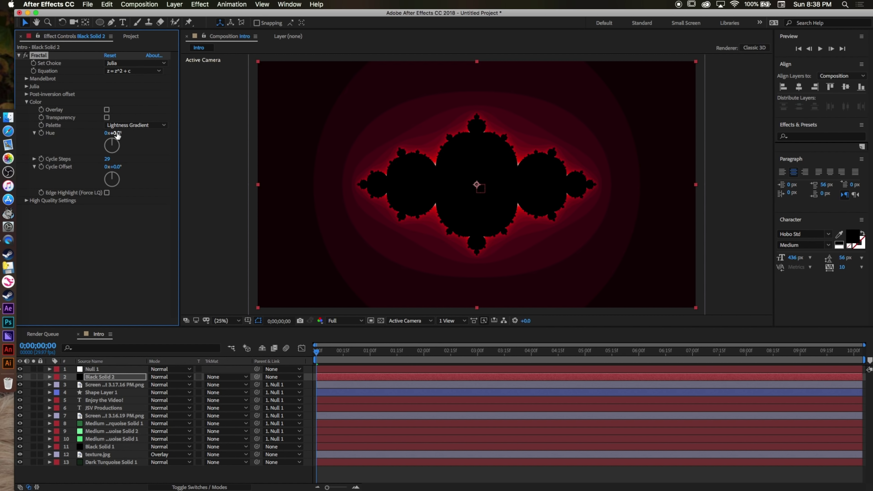
{"action": "left_click_drag", "start_coordinate": [214, 126], "coordinate": [7, 47]}
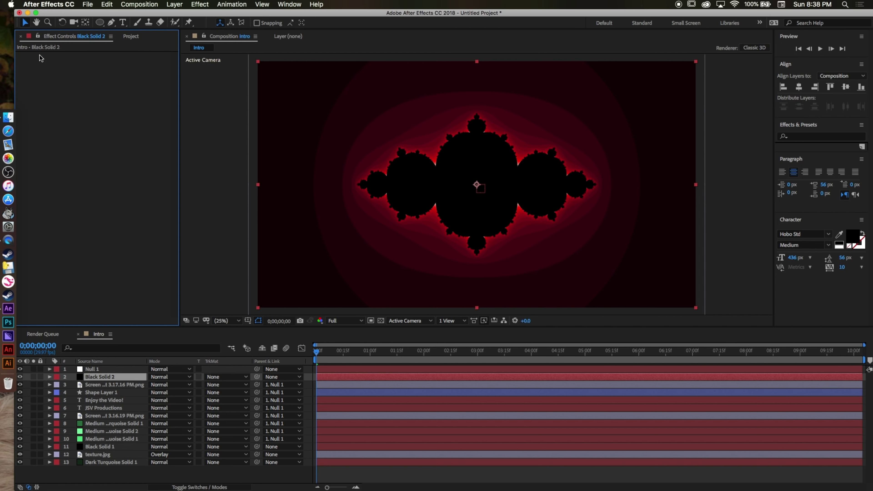
{"action": "key", "text": "Delete"}
Step: Delete Black Solid 2 and turn Null 1's Y Rotation to 15°
{"action": "left_click", "coordinate": [320, 379]}
{"action": "key", "text": "Delete"}
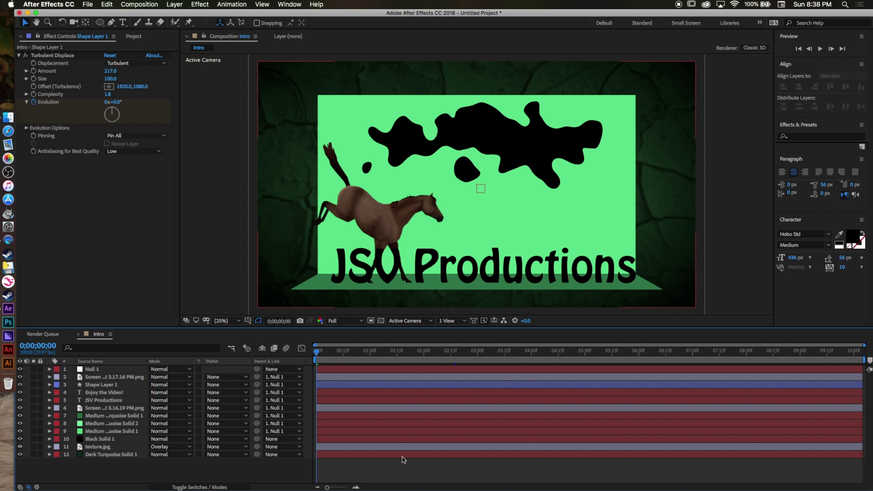
{"action": "left_click", "coordinate": [139, 371]}
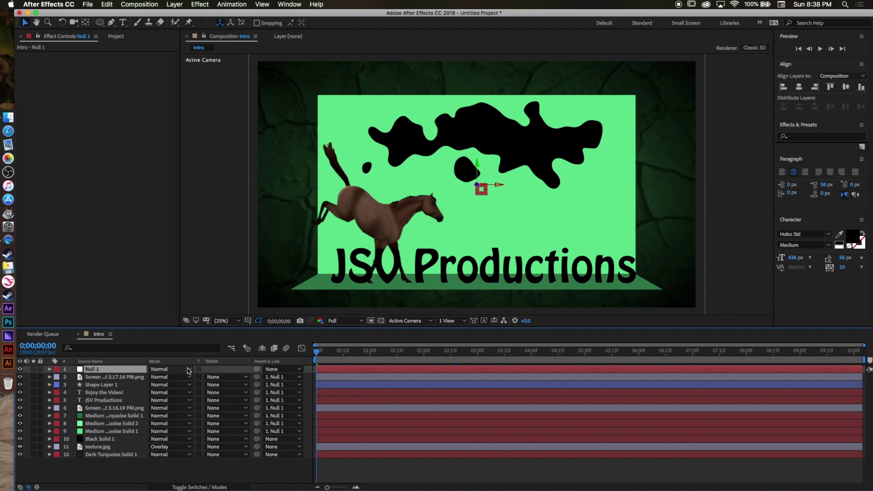
{"action": "left_click", "coordinate": [49, 369]}
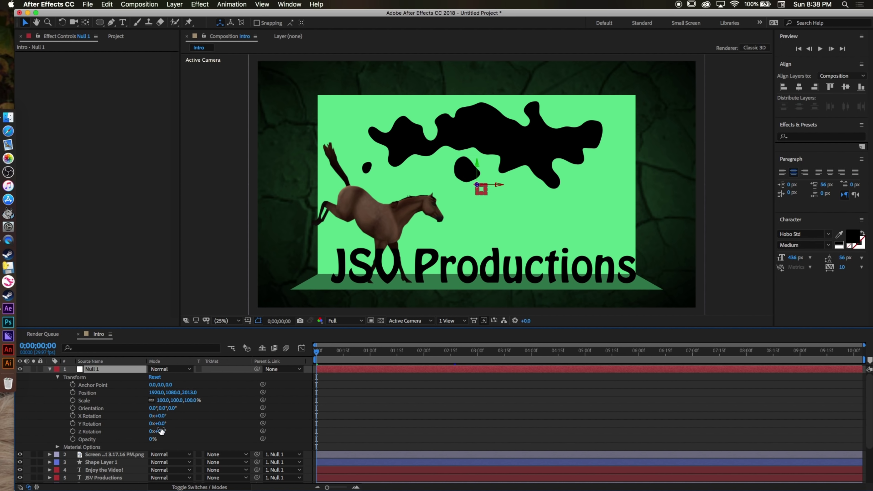
{"action": "mouse_move", "coordinate": [161, 426]}
{"action": "left_mouse_down"}
{"action": "mouse_move", "coordinate": [224, 414]}
{"action": "mouse_move", "coordinate": [164, 420]}
{"action": "left_mouse_up"}
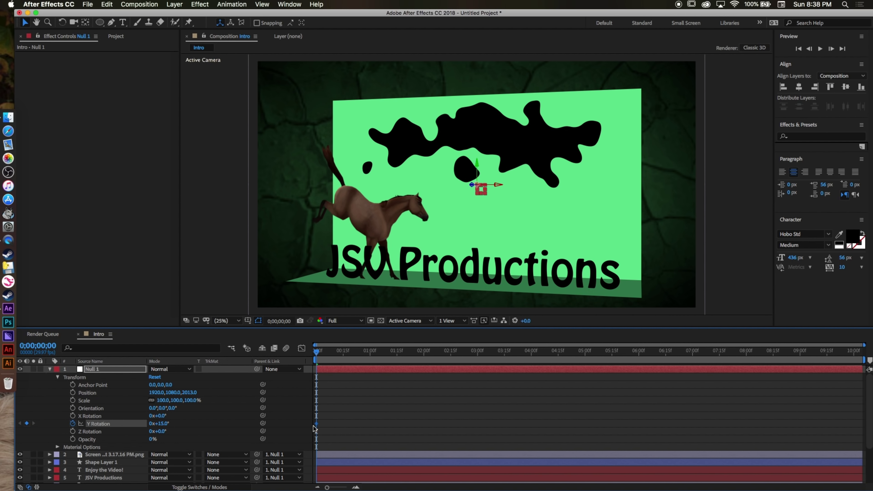
Step: Try a -90° Y Rotation keyframe at 0;00;01;08, delete the extra keyframe, and return to the start
{"action": "left_click_drag", "start_coordinate": [317, 356], "coordinate": [384, 351]}
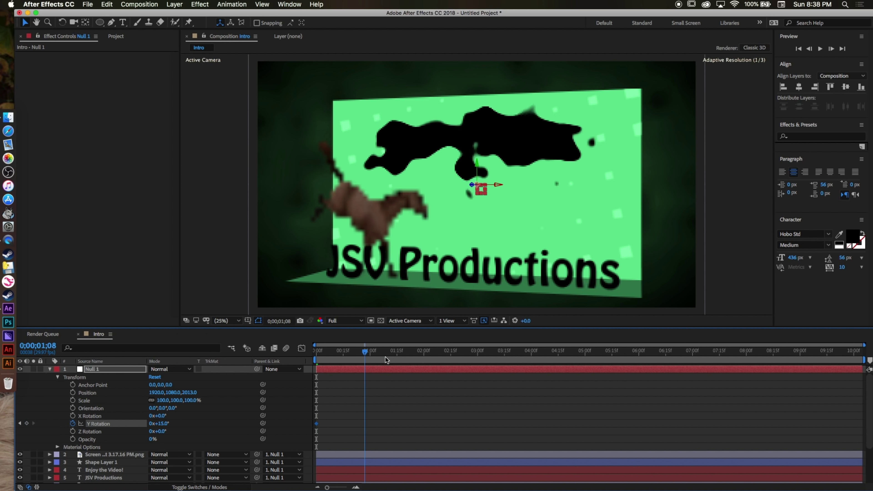
{"action": "left_click_drag", "start_coordinate": [158, 423], "coordinate": [113, 423]}
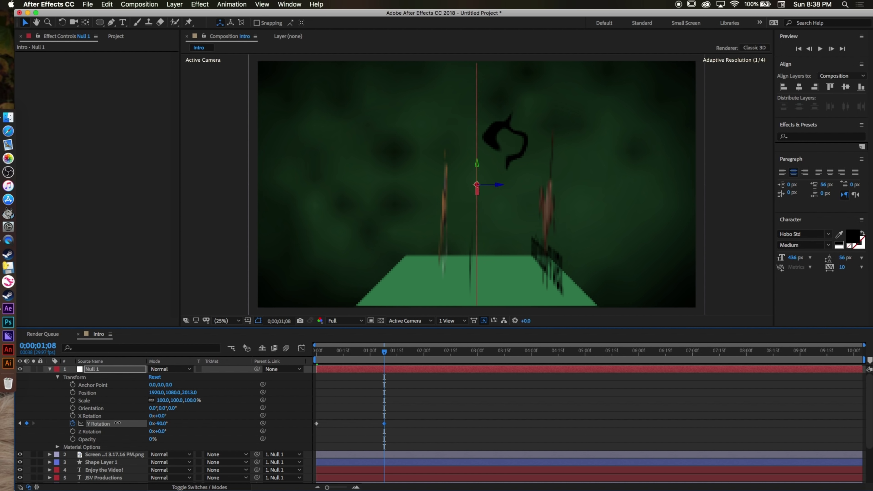
{"action": "left_click_drag", "start_coordinate": [387, 351], "coordinate": [358, 351]}
{"action": "key", "text": "Delete"}
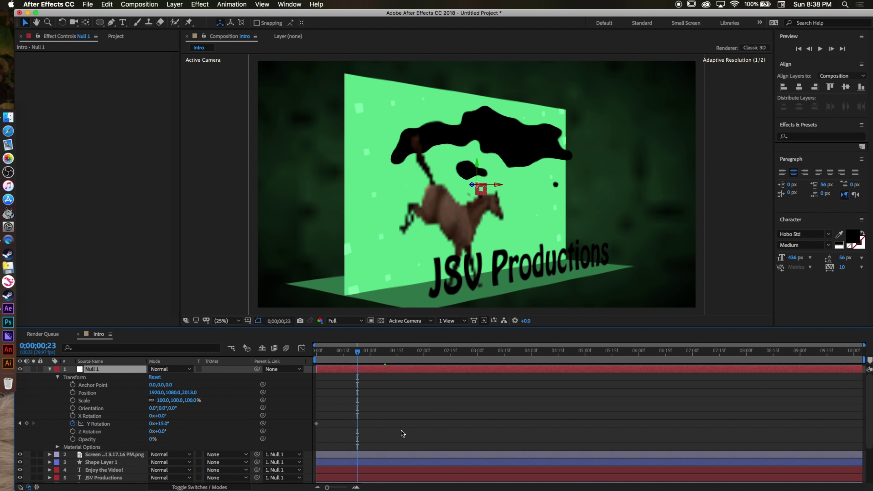
{"action": "left_click", "coordinate": [353, 351]}
{"action": "key", "text": "Home"}
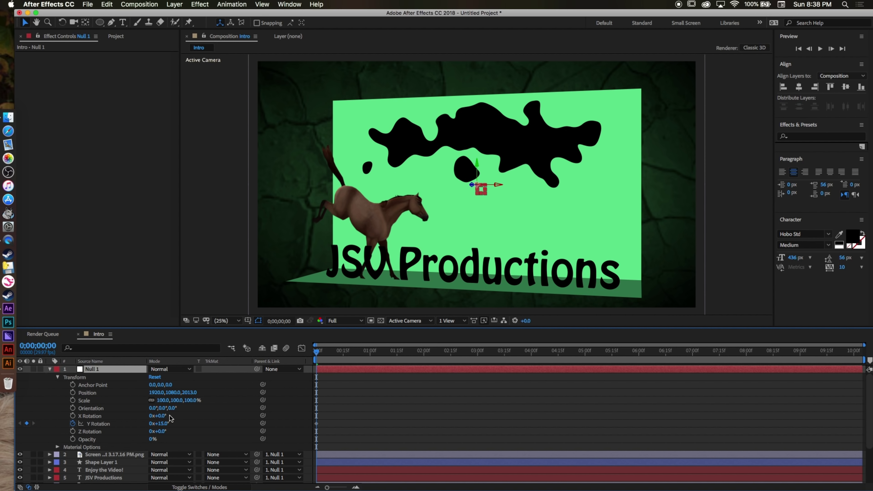
Step: Add starting keyframes for Null 1's Scale, Orientation, X Rotation and Z Rotation
{"action": "left_click", "coordinate": [72, 401]}
{"action": "left_click", "coordinate": [72, 408]}
{"action": "left_click", "coordinate": [73, 416]}
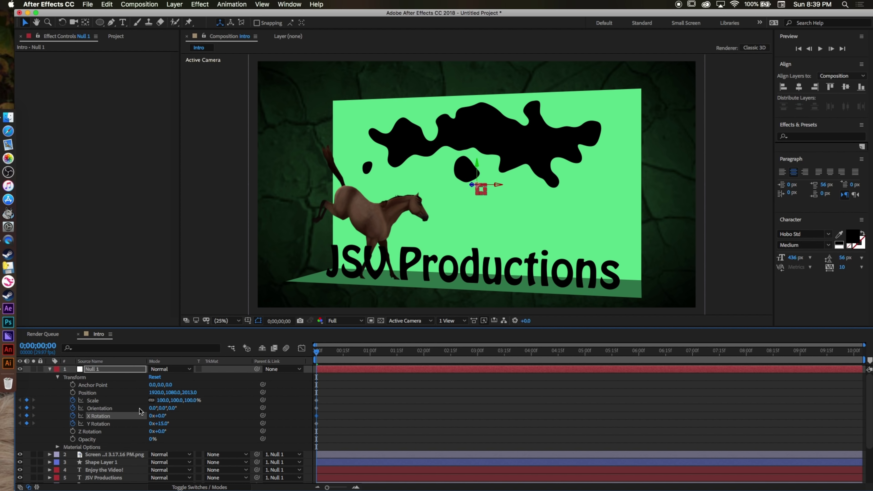
{"action": "left_click", "coordinate": [73, 431]}
Step: At frame 11, turn Y Rotation to -49° and push Position Z back to 3325
{"action": "key", "text": "space"}
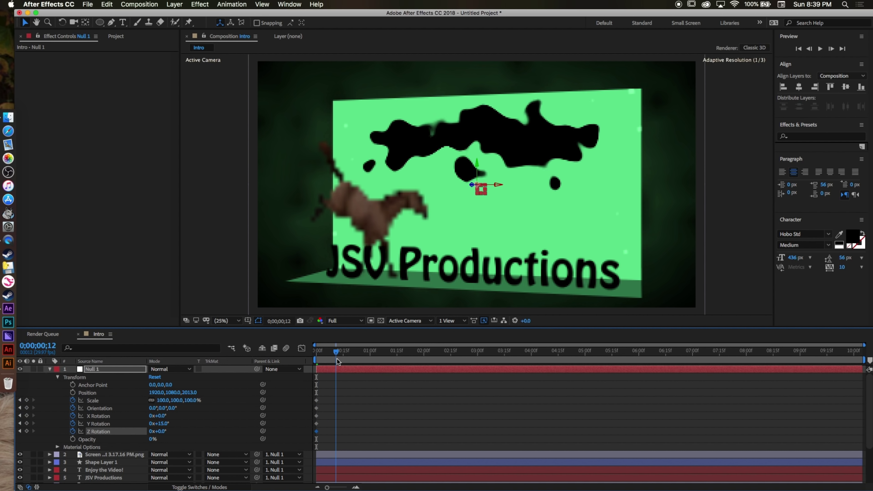
{"action": "mouse_move", "coordinate": [165, 425]}
{"action": "left_mouse_down"}
{"action": "mouse_move", "coordinate": [137, 424]}
{"action": "mouse_move", "coordinate": [166, 432]}
{"action": "left_mouse_up"}
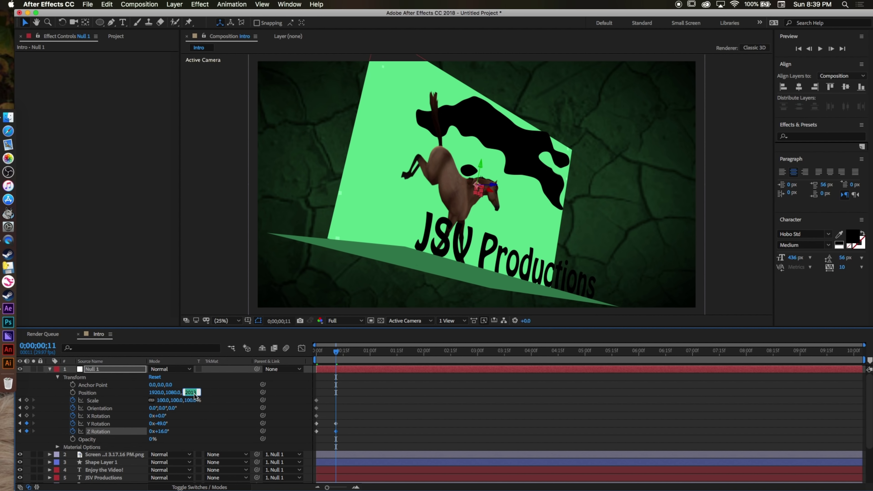
{"action": "type", "text": "2520"}
{"action": "key", "text": "Return"}
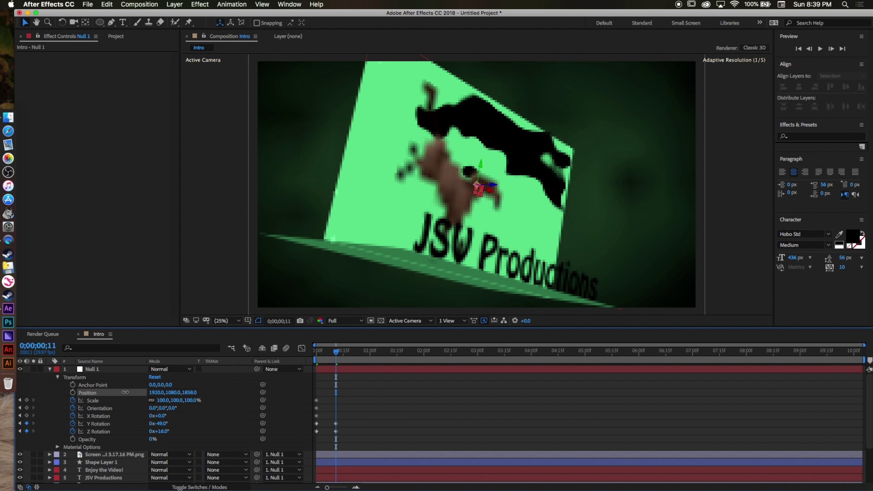
{"action": "left_click_drag", "start_coordinate": [437, 390], "coordinate": [468, 391]}
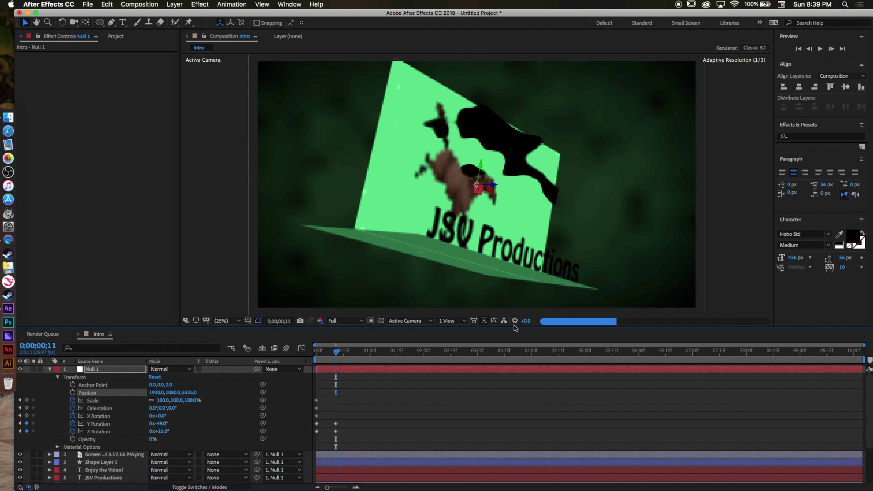
Step: Set preview resolution to Quarter, easy-ease all of Null 1's keyframes, and preview
{"action": "left_click_drag", "start_coordinate": [331, 358], "coordinate": [304, 354]}
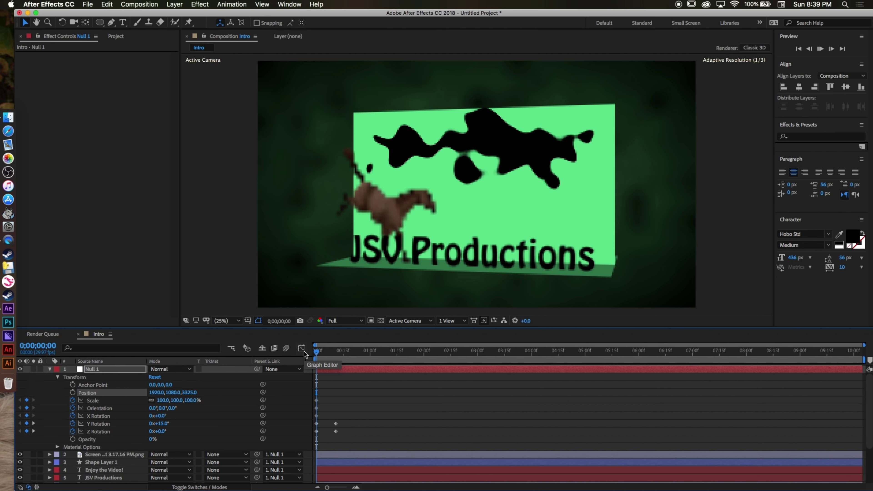
{"action": "key", "text": "Page_Down"}
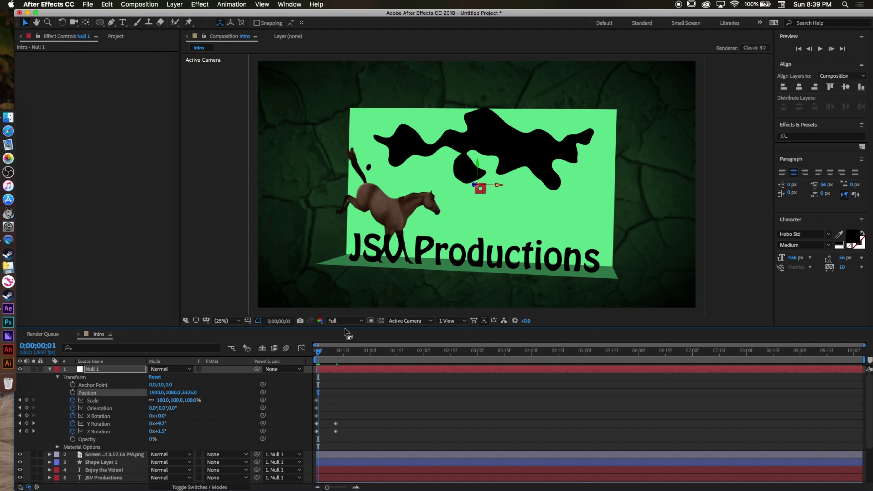
{"action": "left_click", "coordinate": [340, 321]}
{"action": "left_click", "coordinate": [344, 372]}
{"action": "left_click_drag", "start_coordinate": [356, 445], "coordinate": [305, 397]}
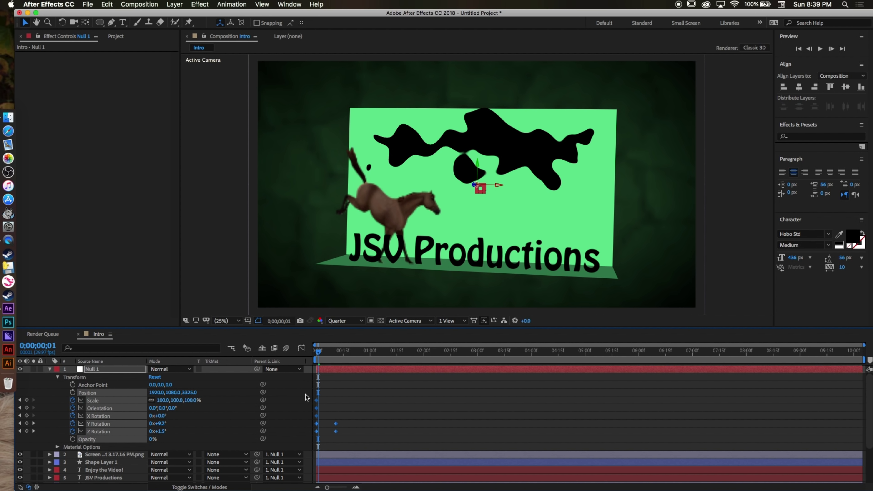
{"action": "key", "text": "F9"}
{"action": "left_click", "coordinate": [345, 414]}
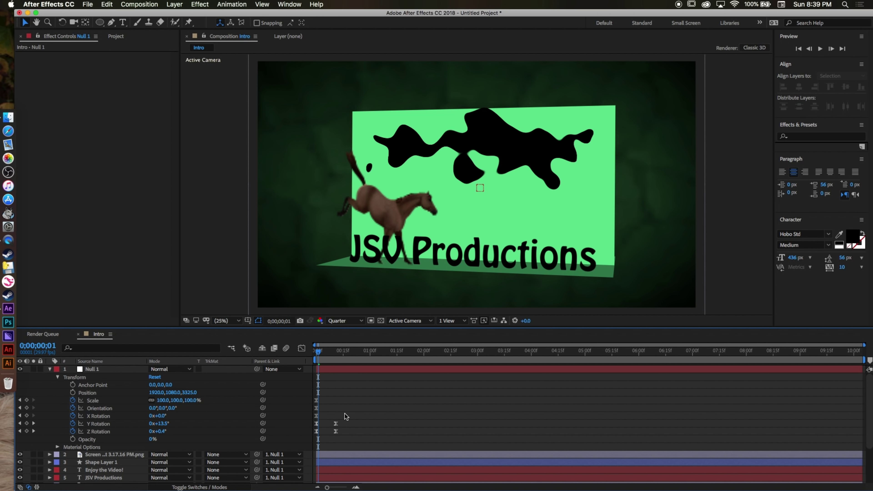
{"action": "left_click_drag", "start_coordinate": [318, 350], "coordinate": [306, 358]}
{"action": "key", "text": "space"}
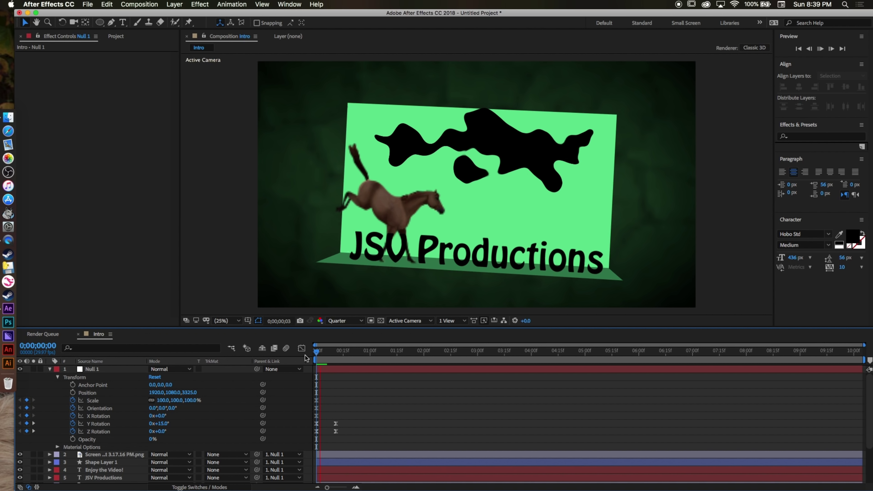
{"action": "key", "text": "space"}
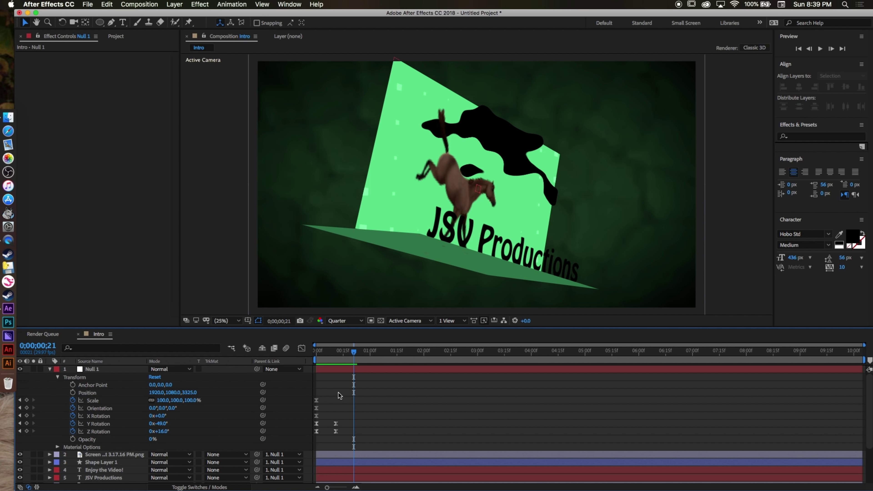
Step: Tilt the panel to -22° Z Rotation, raise Null 1 to Y position 583, and preview
{"action": "left_click_drag", "start_coordinate": [165, 434], "coordinate": [188, 416]}
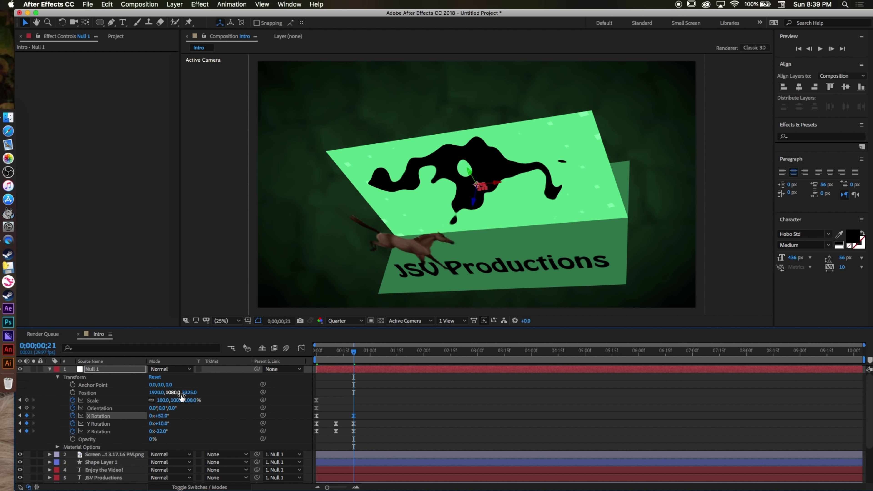
{"action": "left_click_drag", "start_coordinate": [174, 392], "coordinate": [226, 314]}
{"action": "left_click_drag", "start_coordinate": [350, 356], "coordinate": [272, 349]}
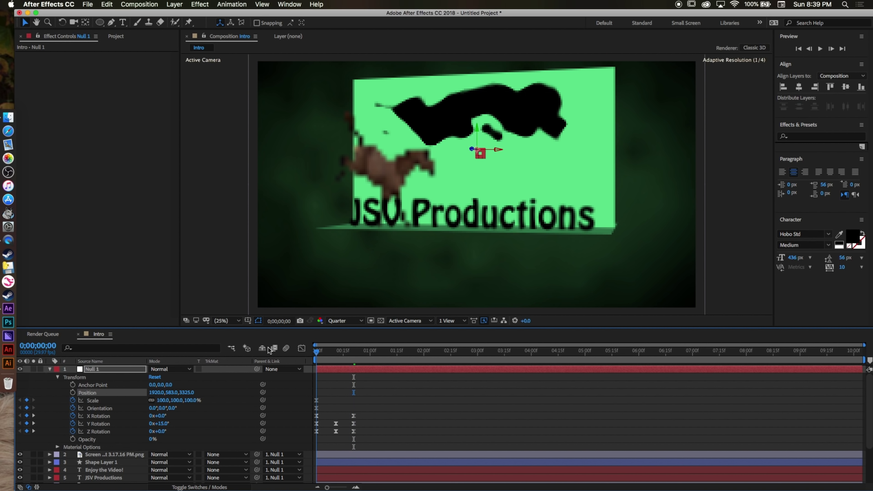
{"action": "key", "text": "space"}
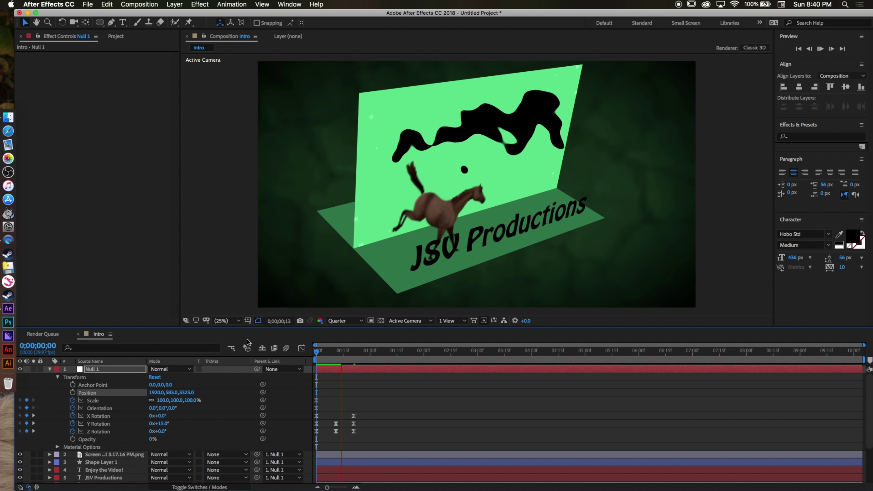
{"action": "key", "text": "space"}
Step: Set X Rotation to 12°, then rotate to 189° Y and 24° Z at 0;00;01;23
{"action": "left_click_drag", "start_coordinate": [162, 431], "coordinate": [229, 426]}
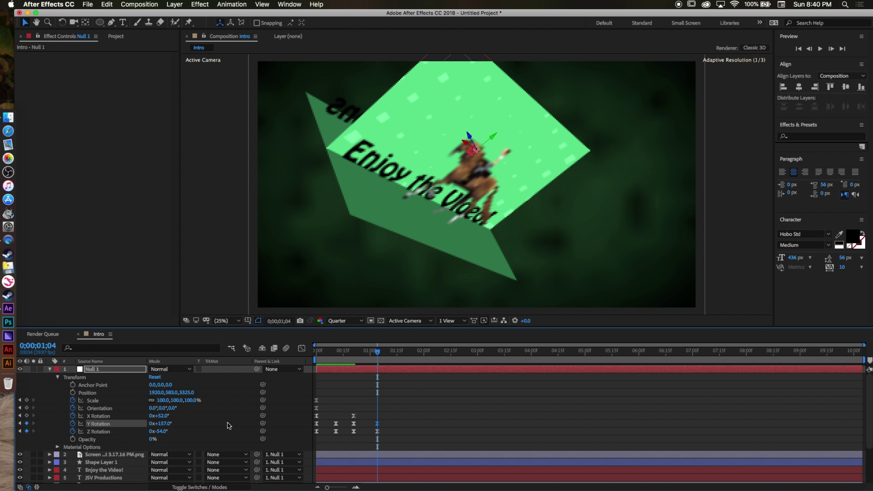
{"action": "left_click_drag", "start_coordinate": [163, 416], "coordinate": [144, 416]}
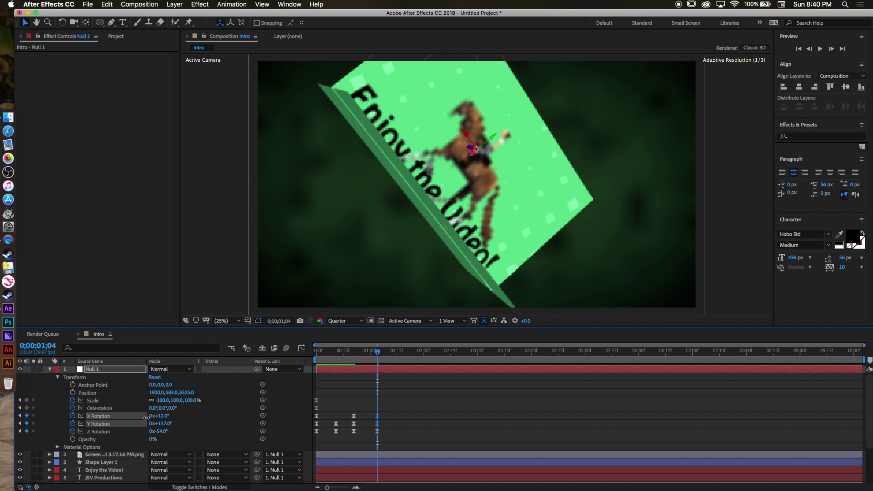
{"action": "key", "text": "space"}
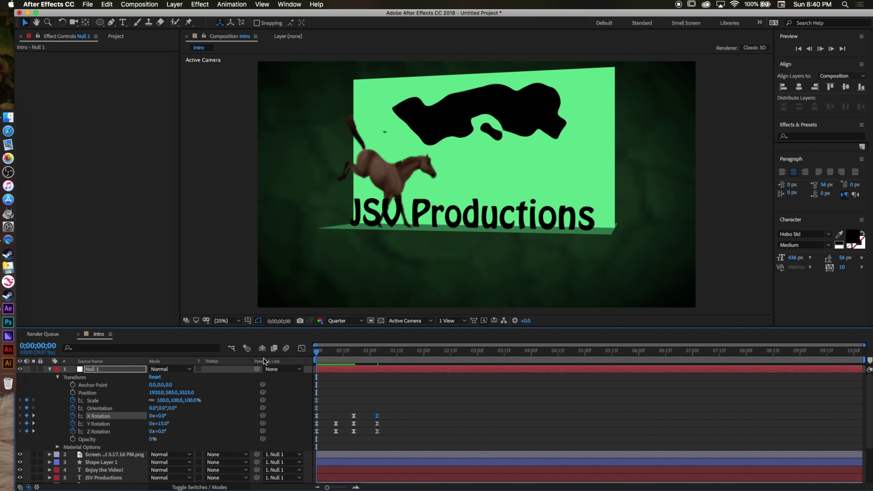
{"action": "key", "text": "space"}
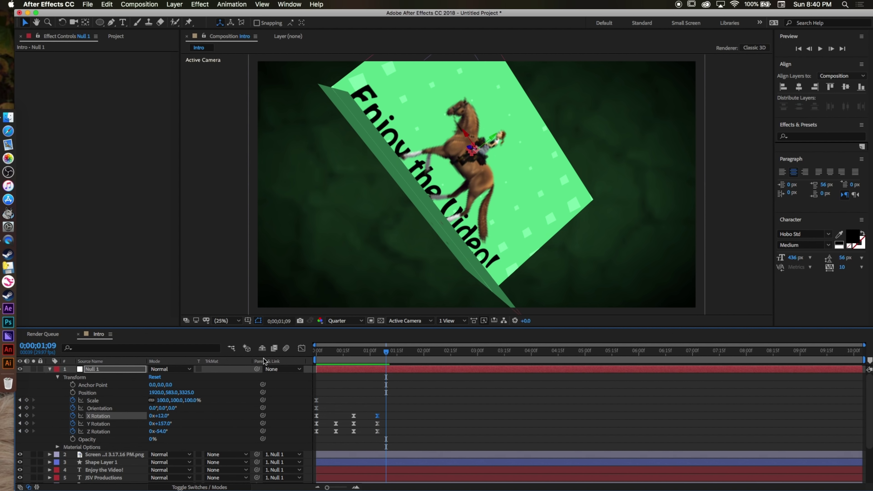
{"action": "key", "text": "space"}
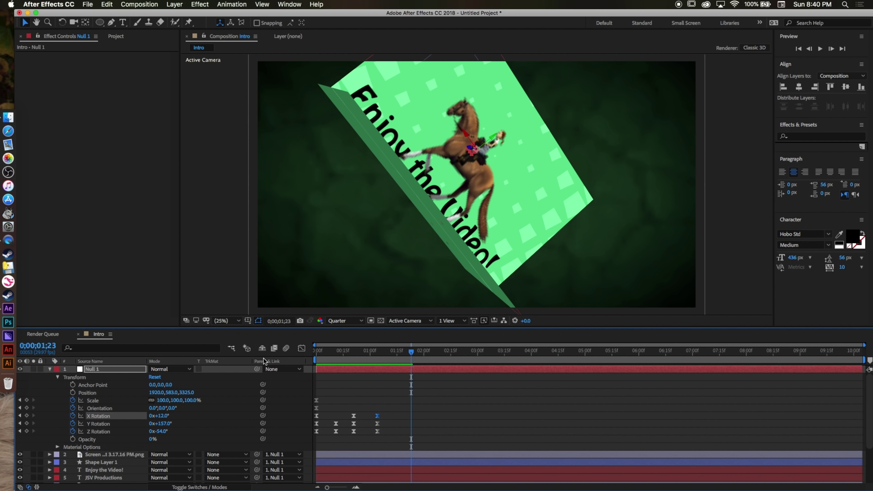
{"action": "left_click_drag", "start_coordinate": [163, 427], "coordinate": [191, 427]}
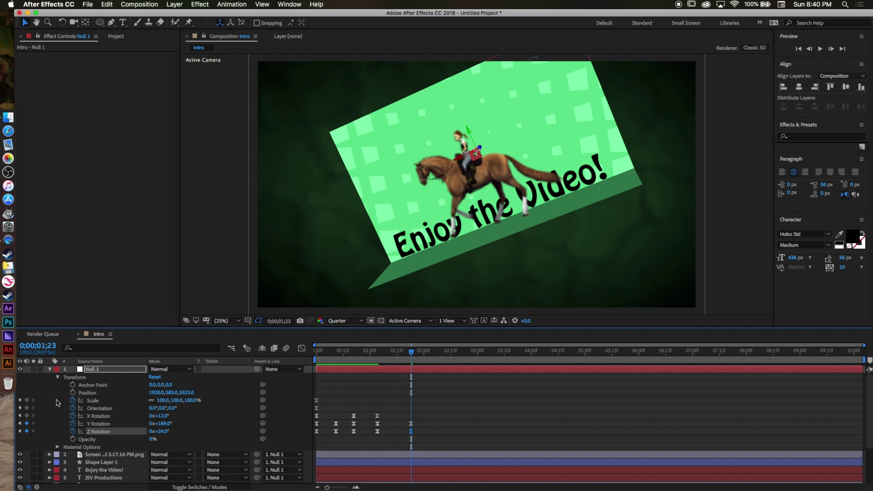
Step: Keyframe Null 1's Position, lowering the plane to Y 884, and preview
{"action": "left_click", "coordinate": [72, 393]}
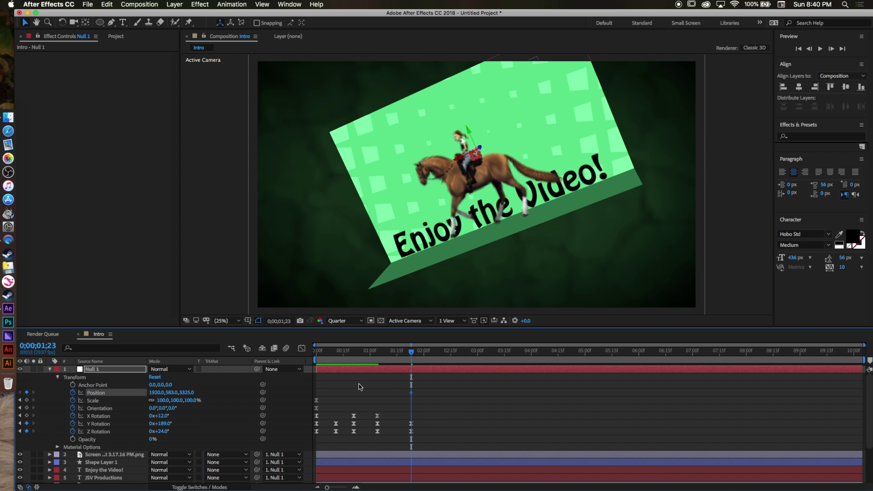
{"action": "left_click_drag", "start_coordinate": [411, 392], "coordinate": [387, 392]}
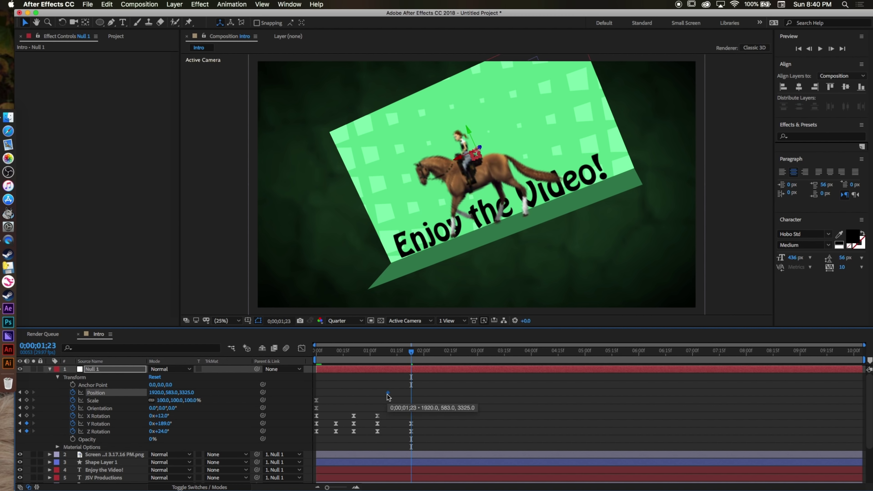
{"action": "left_click_drag", "start_coordinate": [165, 392], "coordinate": [402, 368]}
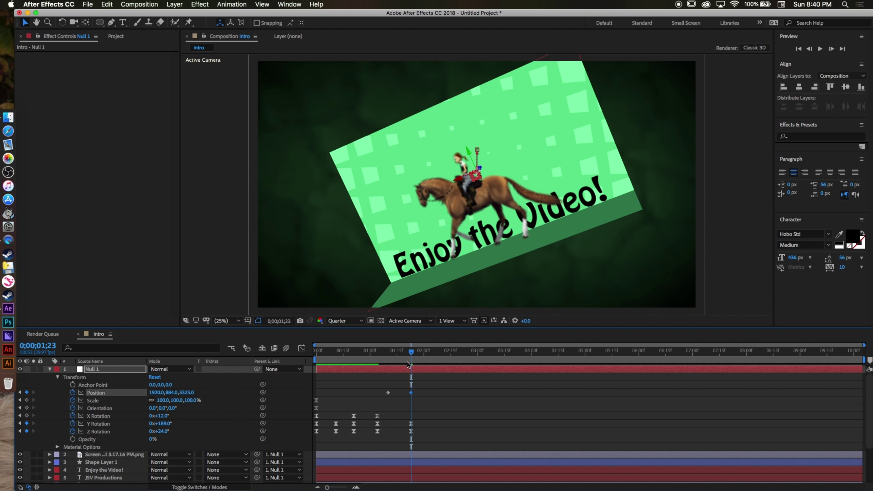
{"action": "key", "text": "Home"}
{"action": "key", "text": "space"}
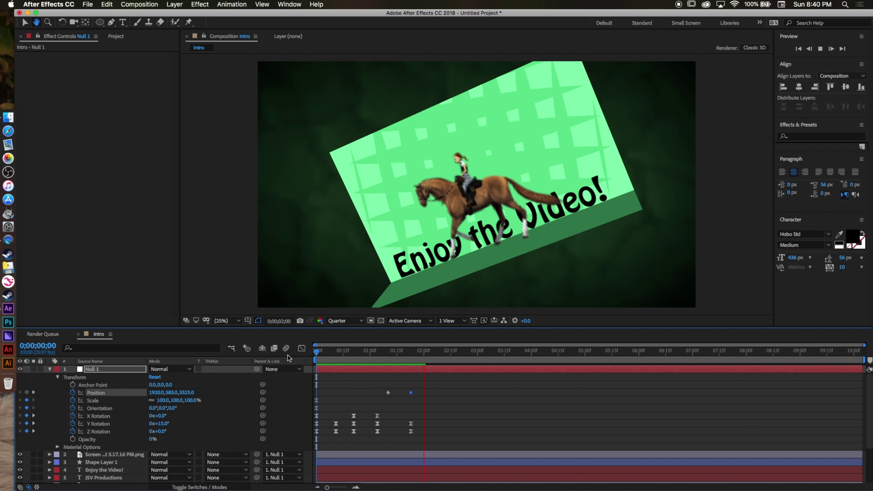
{"action": "key", "text": "space"}
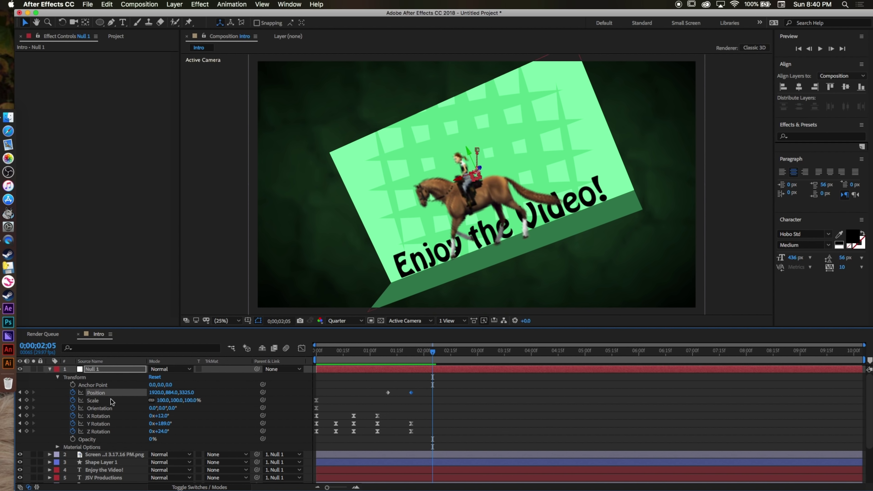
Step: Keyframe Scale up to 175% then back to 104% for a brief zoom, and preview
{"action": "left_click", "coordinate": [26, 400]}
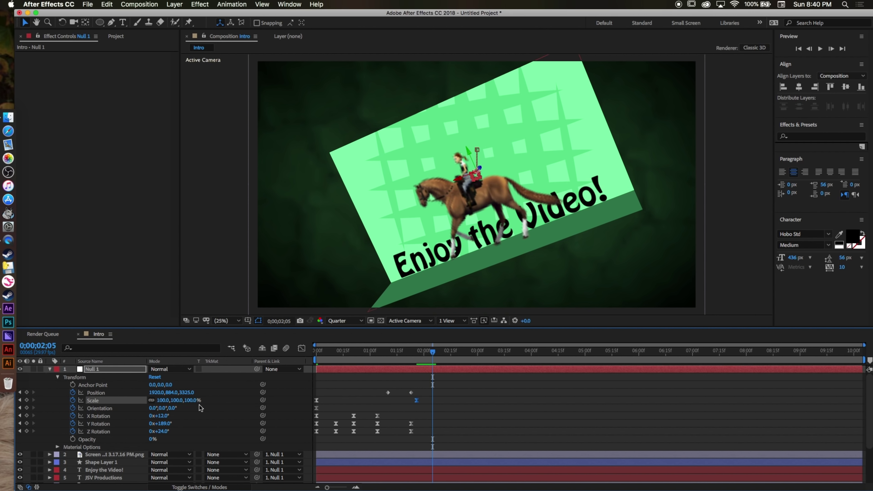
{"action": "left_click_drag", "start_coordinate": [182, 406], "coordinate": [453, 361]}
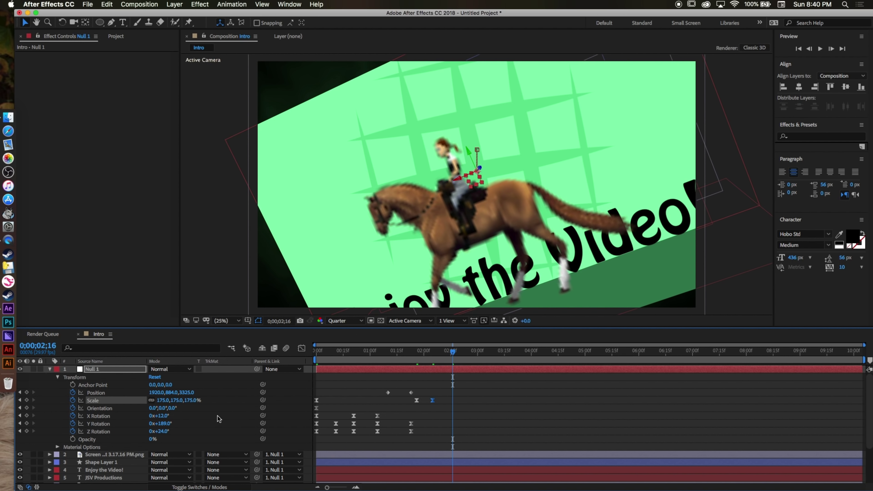
{"action": "left_click_drag", "start_coordinate": [179, 402], "coordinate": [350, 402]}
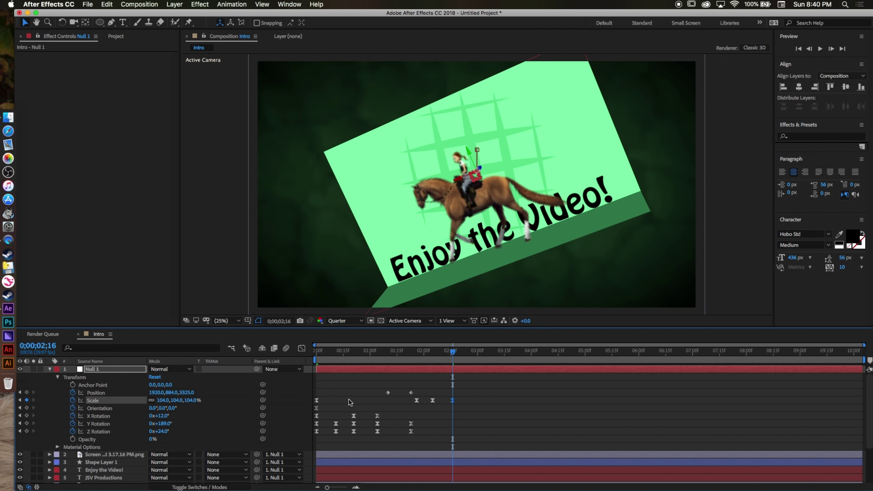
{"action": "key", "text": "Home"}
{"action": "key", "text": "space"}
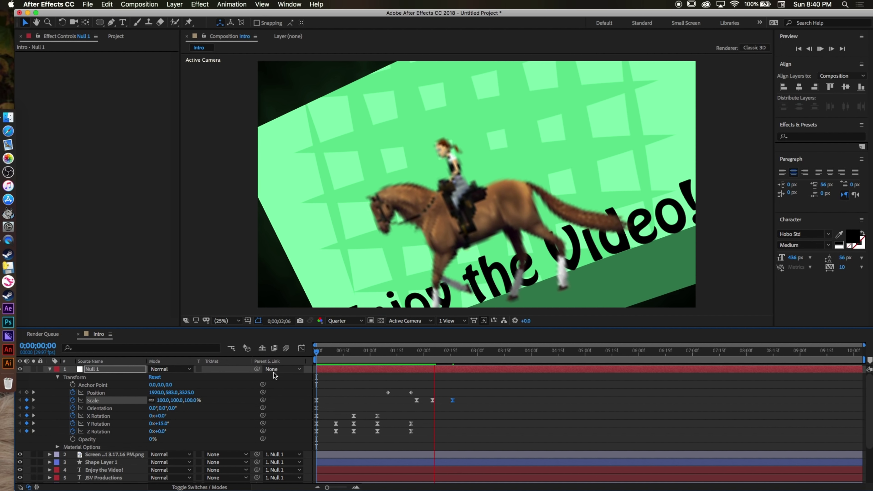
{"action": "key", "text": "space"}
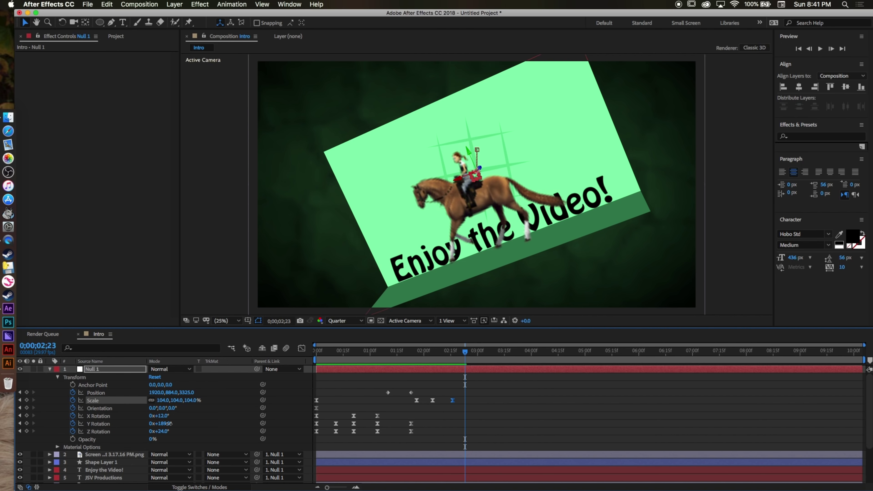
Step: At 2;23, rotate the plane back to JSV Productions at -16° Y and -10° Z
{"action": "left_click_drag", "start_coordinate": [169, 423], "coordinate": [83, 433]}
{"action": "mouse_move", "coordinate": [159, 432]}
{"action": "left_mouse_down"}
{"action": "mouse_move", "coordinate": [123, 435]}
{"action": "mouse_move", "coordinate": [141, 432]}
{"action": "left_mouse_up"}
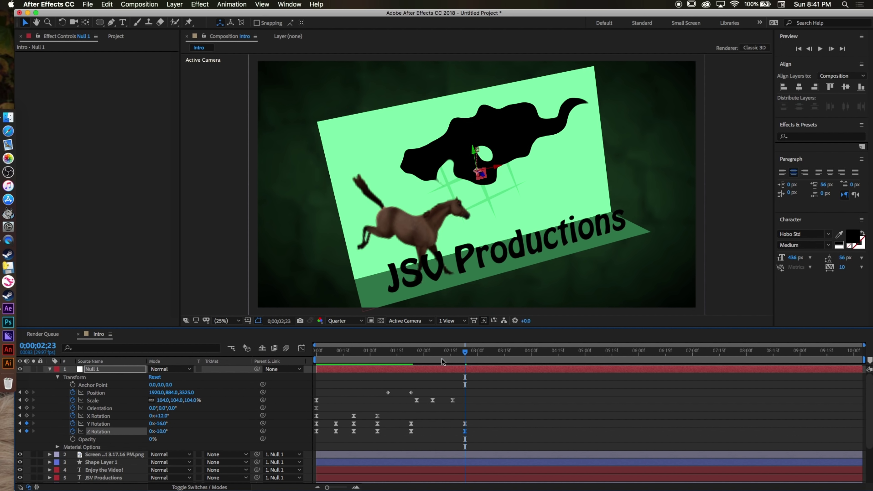
{"action": "key", "text": "space"}
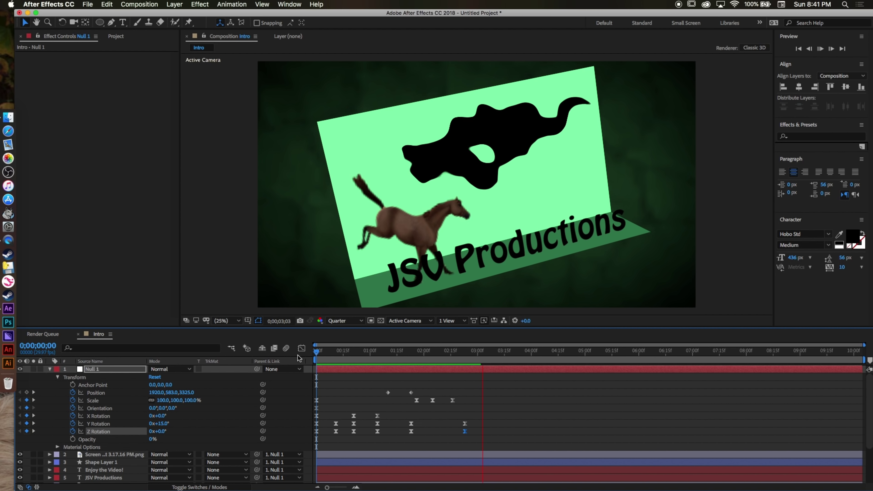
{"action": "key", "text": "space"}
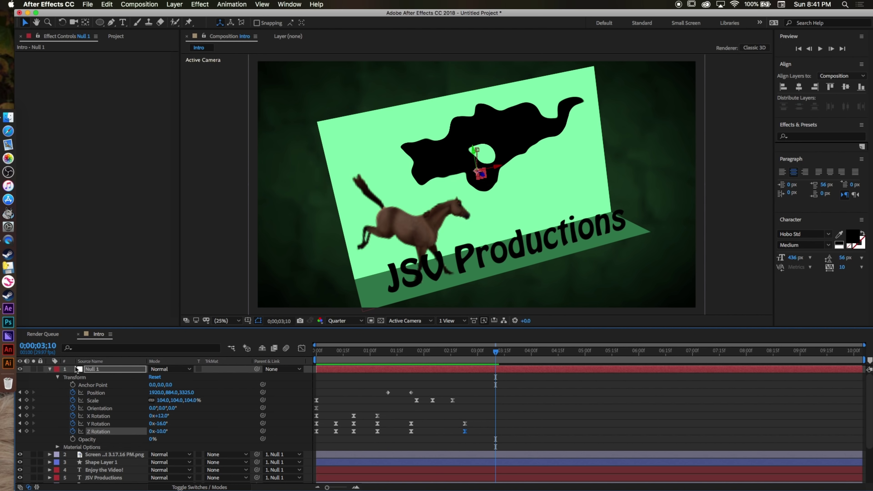
{"action": "left_click", "coordinate": [49, 369]}
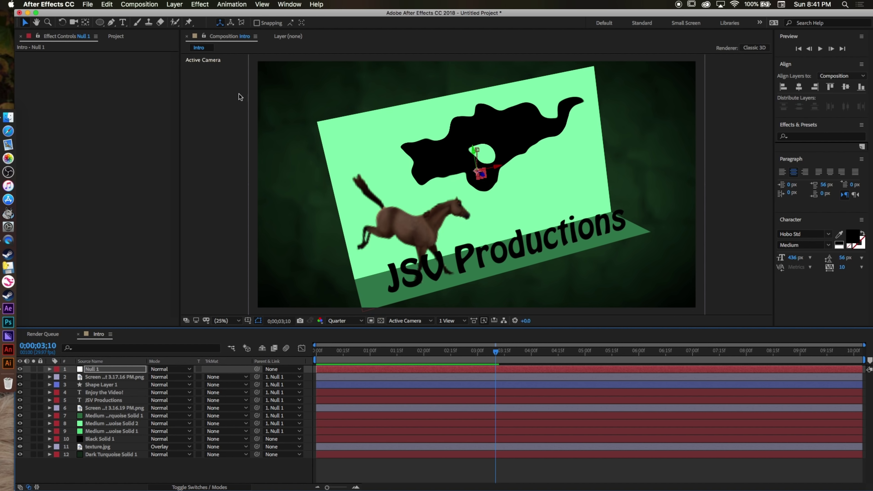
{"action": "left_click", "coordinate": [177, 5]}
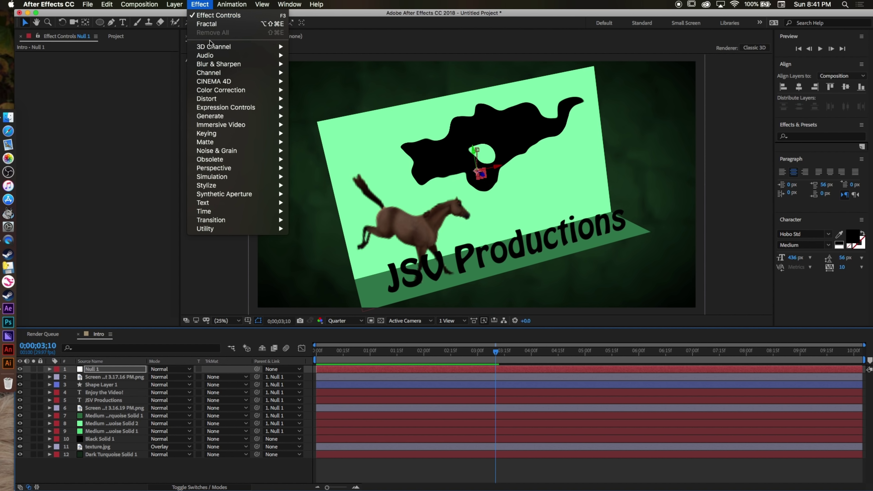
{"action": "mouse_move", "coordinate": [182, 4]}
{"action": "left_click", "coordinate": [305, 25]}
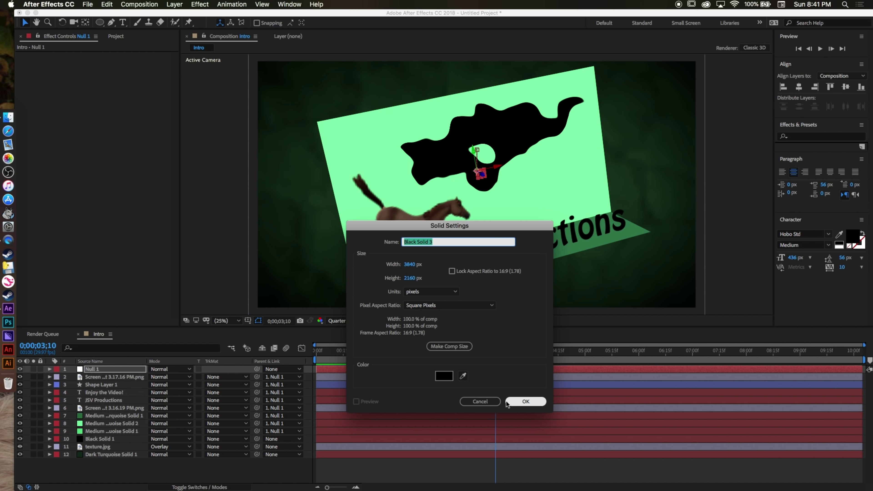
{"action": "left_click", "coordinate": [506, 401]}
{"action": "left_click", "coordinate": [211, 4]}
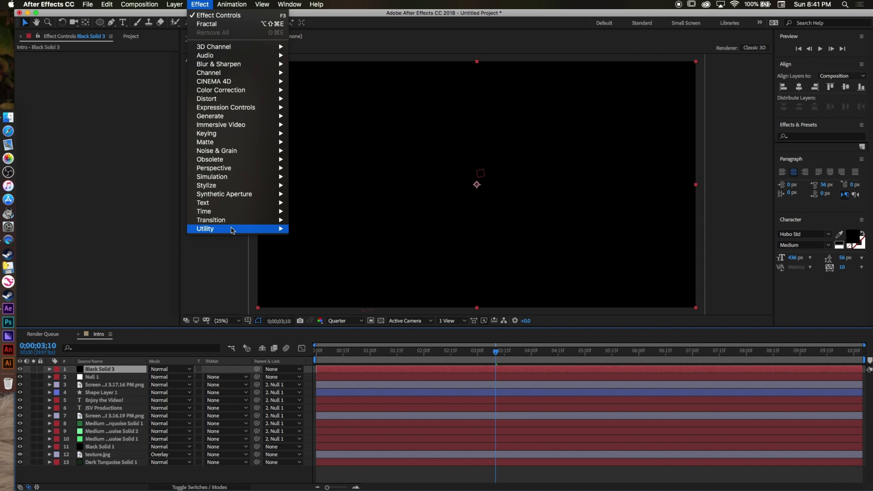
{"action": "mouse_move", "coordinate": [237, 220]}
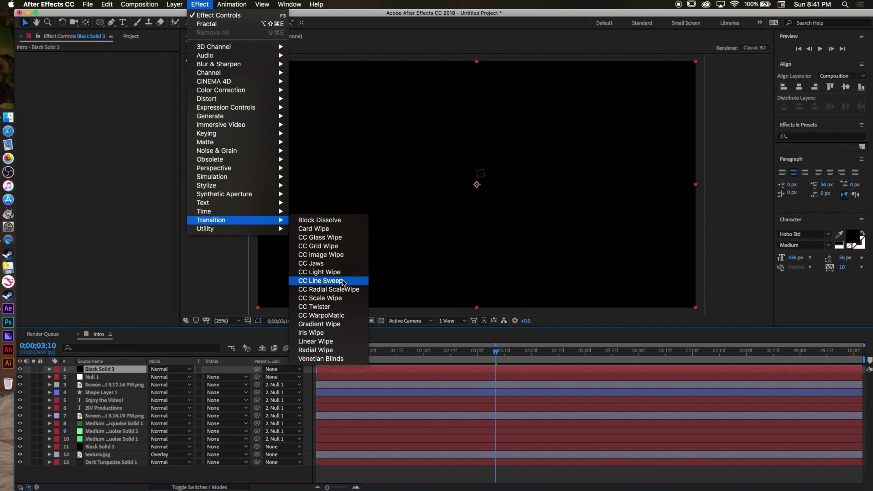
{"action": "left_click", "coordinate": [323, 263]}
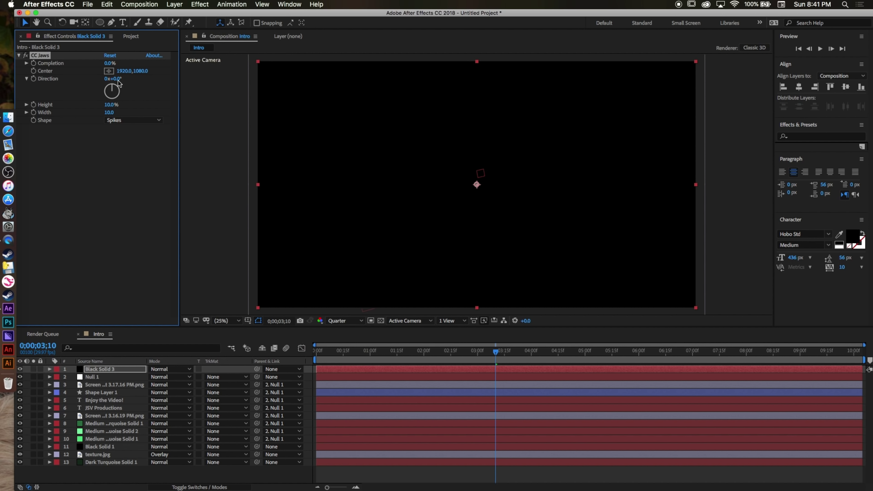
{"action": "left_click_drag", "start_coordinate": [111, 65], "coordinate": [177, 133]}
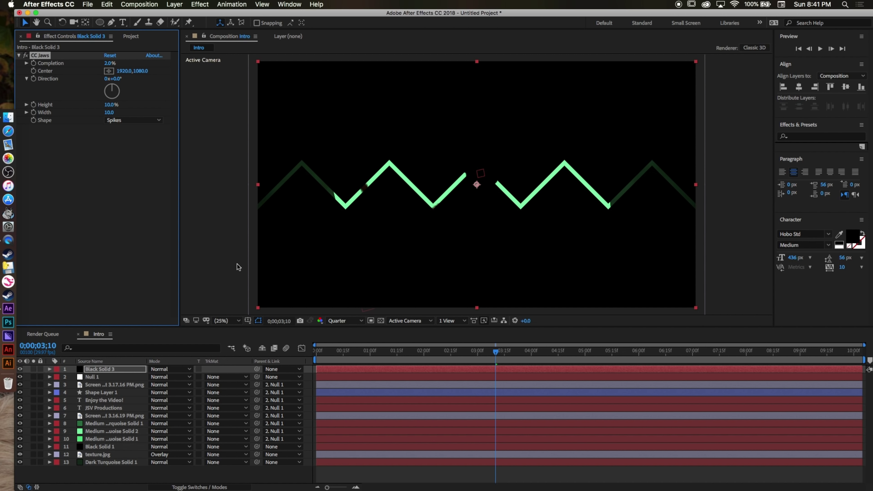
{"action": "left_click_drag", "start_coordinate": [110, 64], "coordinate": [55, 67]}
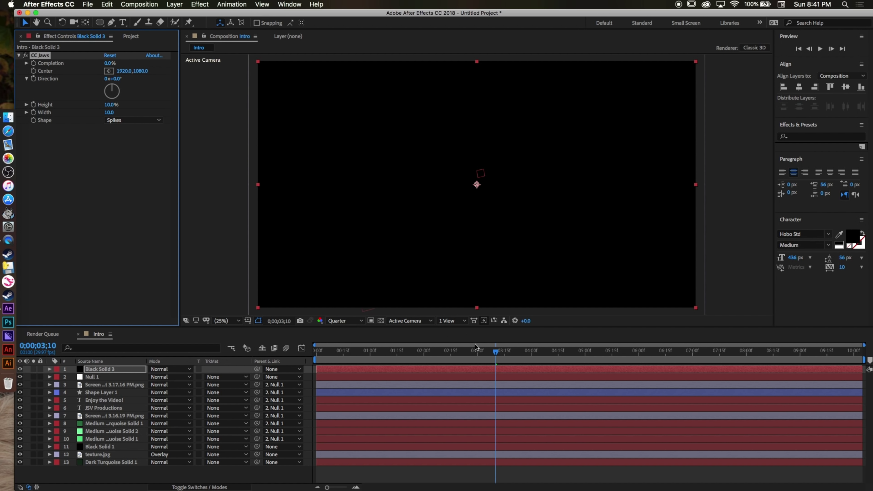
{"action": "left_click_drag", "start_coordinate": [496, 361], "coordinate": [282, 355]}
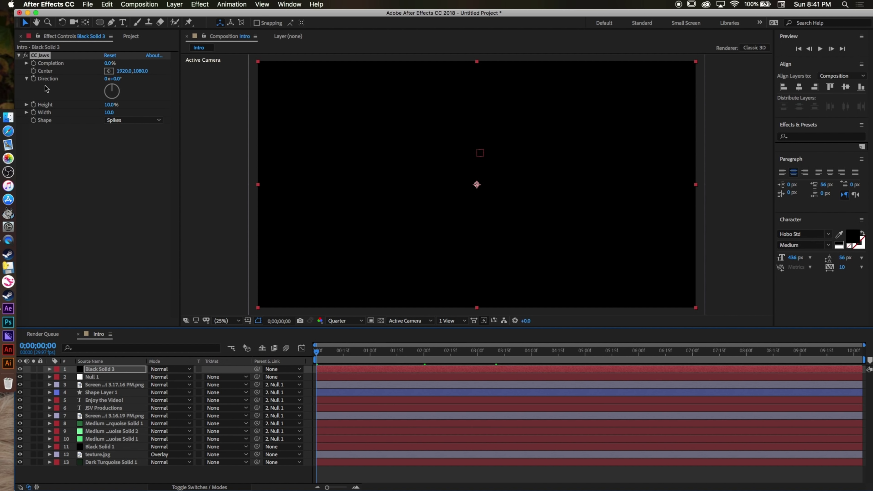
{"action": "left_click", "coordinate": [33, 64]}
Step: Keyframe CC Jaws Completion to 100% at frame 6, with Height 35%, Width 4.5, Direction 21°
{"action": "left_click_drag", "start_coordinate": [322, 360], "coordinate": [327, 360]}
{"action": "left_click_drag", "start_coordinate": [110, 63], "coordinate": [269, 74]}
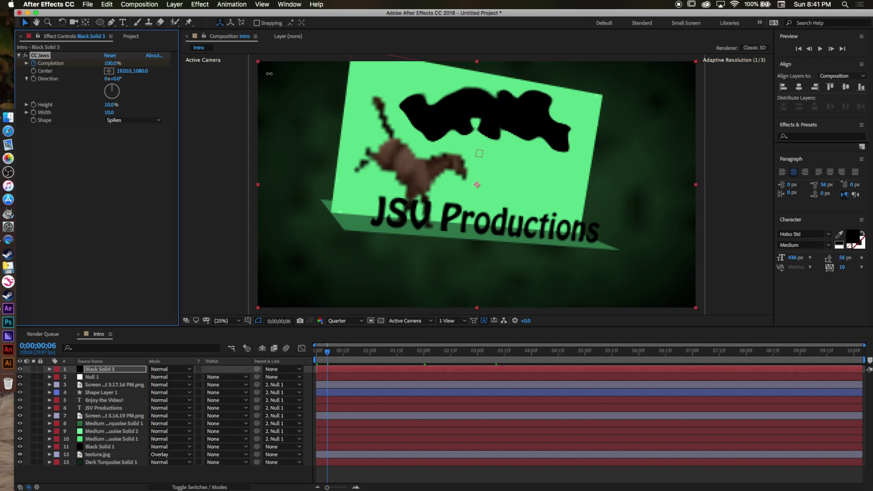
{"action": "left_click_drag", "start_coordinate": [328, 355], "coordinate": [322, 356]}
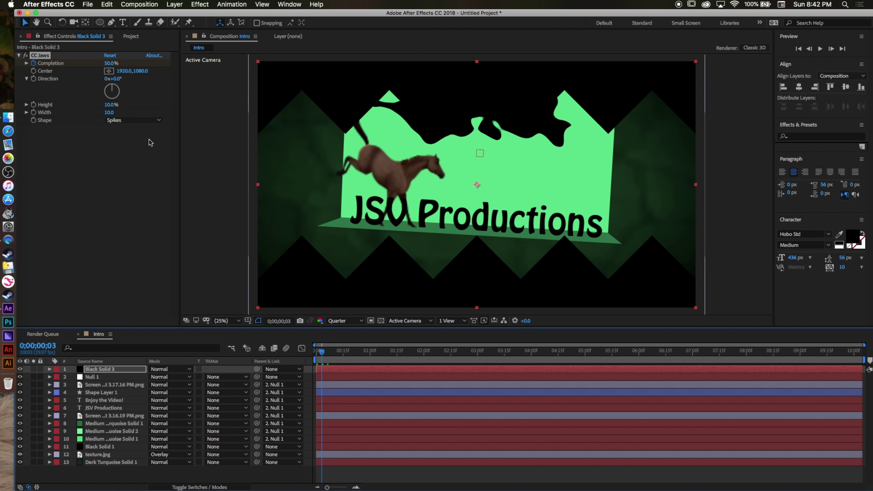
{"action": "left_click_drag", "start_coordinate": [113, 105], "coordinate": [90, 119]}
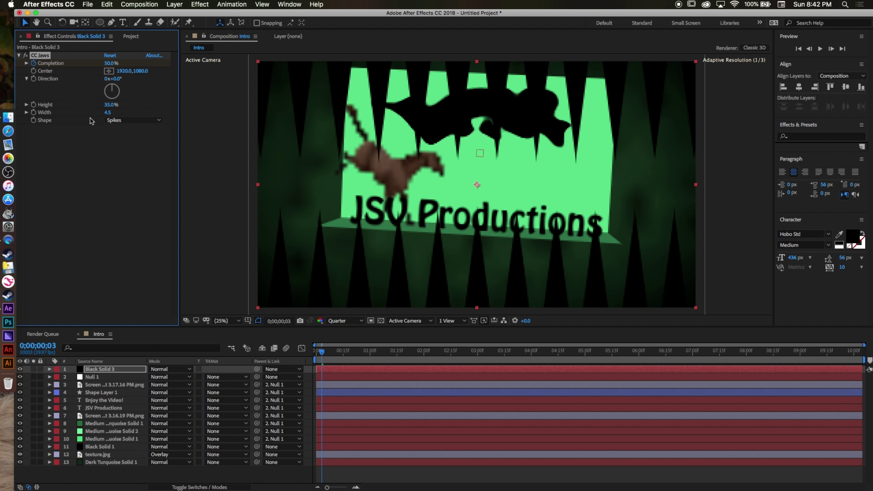
{"action": "left_click_drag", "start_coordinate": [113, 79], "coordinate": [130, 80]}
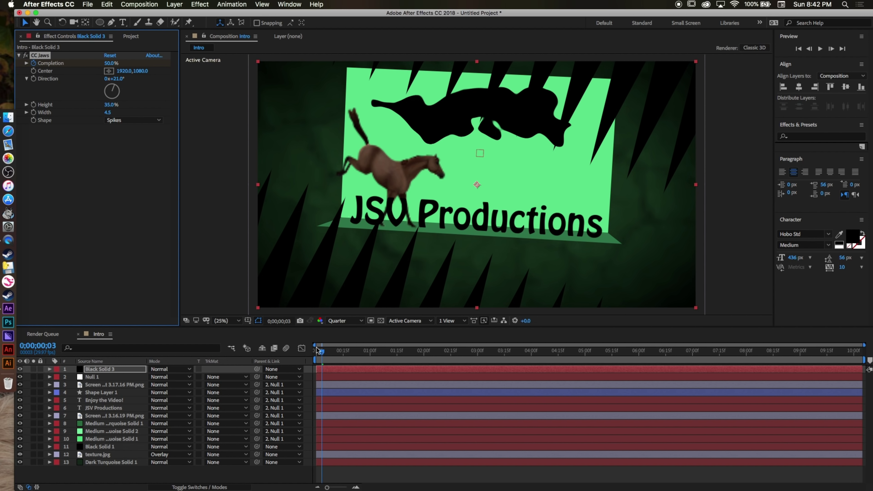
{"action": "left_click", "coordinate": [316, 350]}
{"action": "key", "text": "space"}
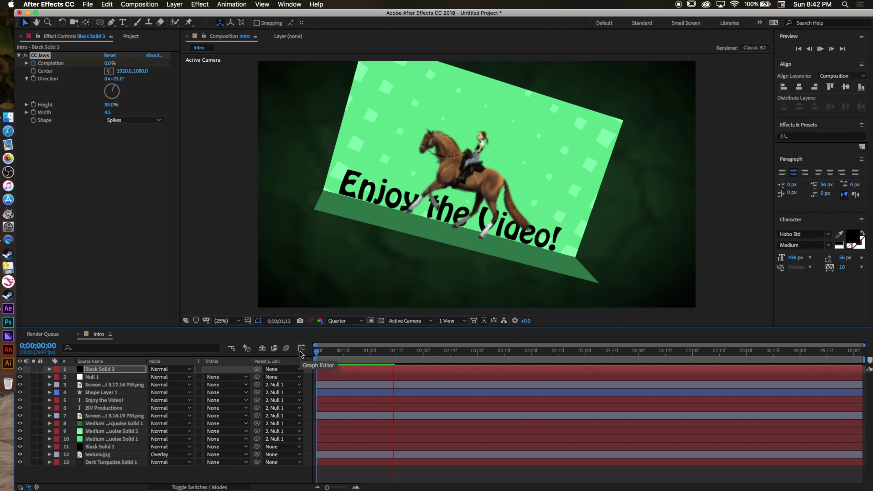
Step: Replay the intro from the start twice to review the jaws transition
{"action": "key", "text": "space"}
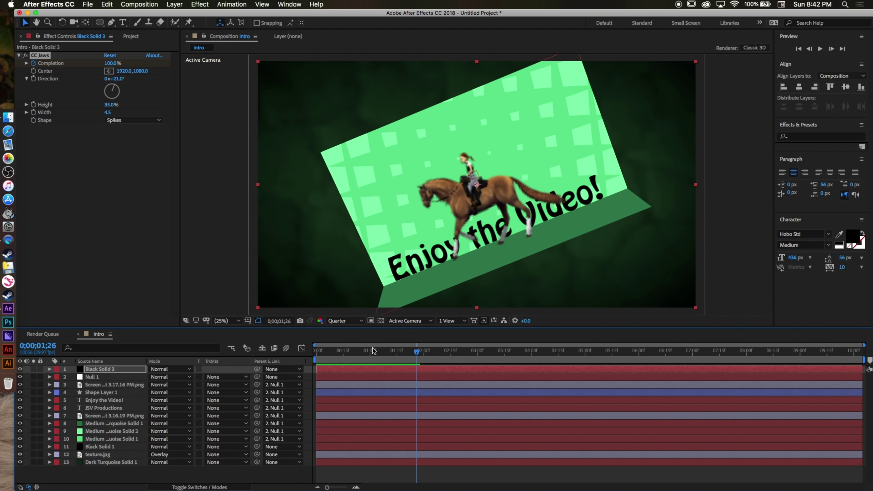
{"action": "left_click_drag", "start_coordinate": [416, 351], "coordinate": [289, 344]}
{"action": "key", "text": "space"}
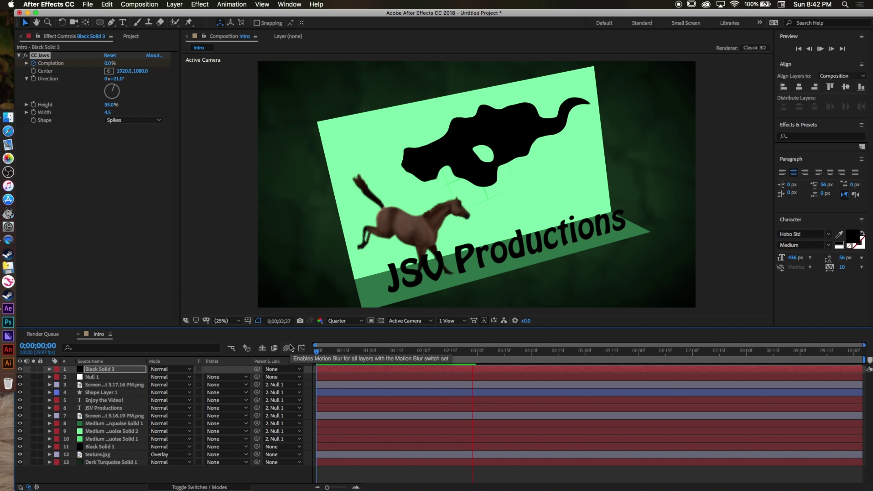
{"action": "key", "text": "space"}
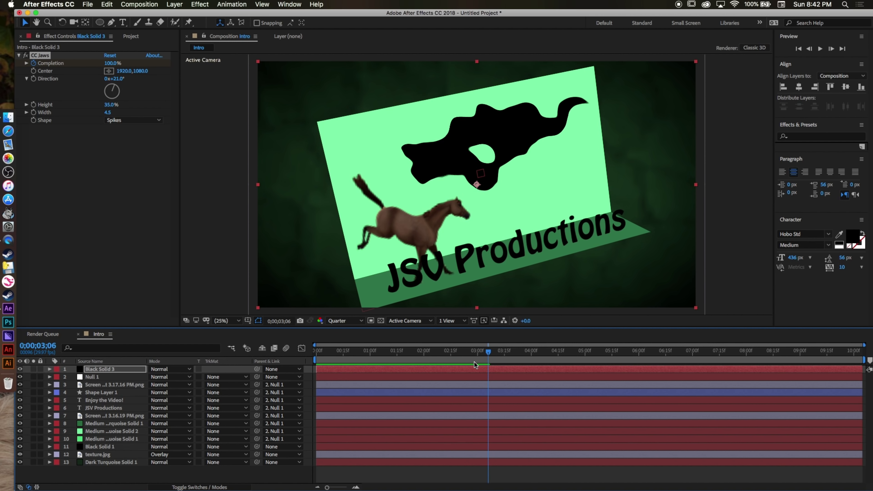
{"action": "left_click_drag", "start_coordinate": [486, 354], "coordinate": [310, 348]}
{"action": "key", "text": "space"}
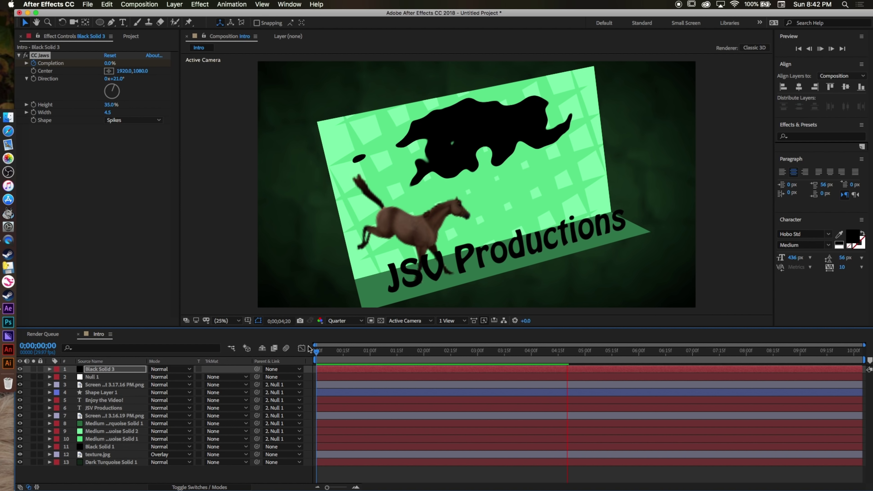
{"action": "key", "text": "space"}
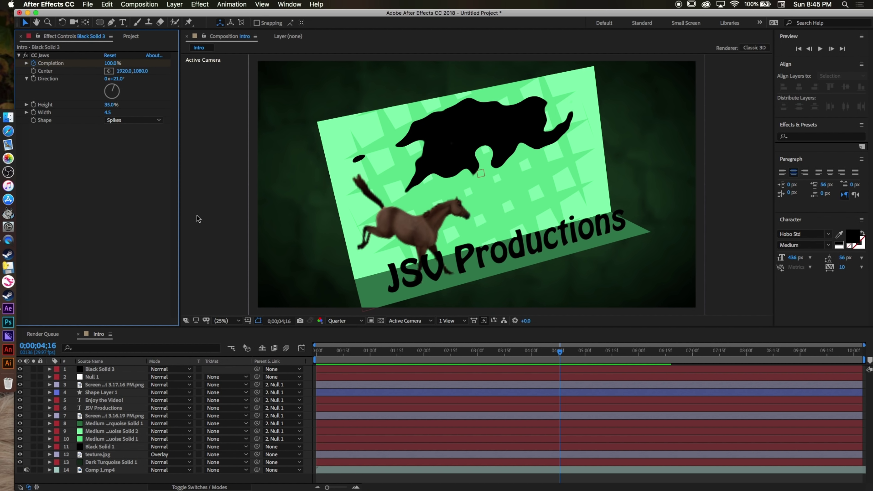
Step: Create a new black solid layer (Black Solid 5) in the Intro comp
{"action": "left_click", "coordinate": [174, 4]}
{"action": "mouse_move", "coordinate": [188, 15]}
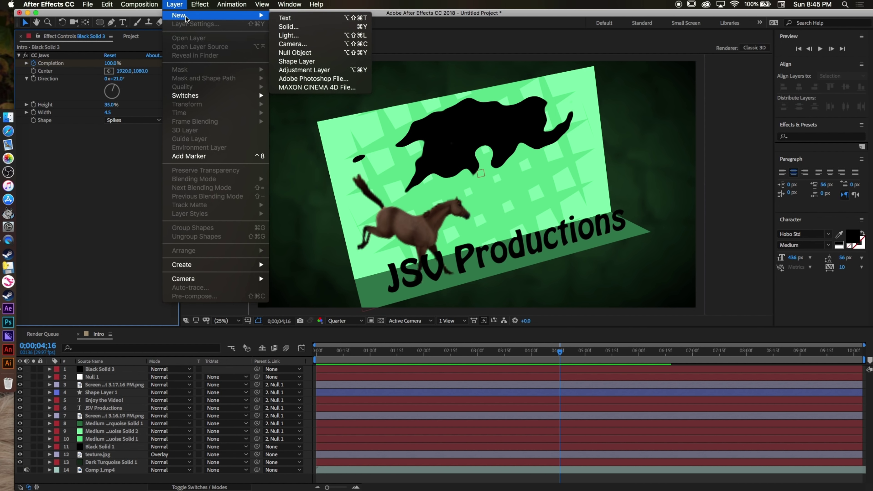
{"action": "left_click", "coordinate": [291, 27]}
{"action": "left_click", "coordinate": [525, 400]}
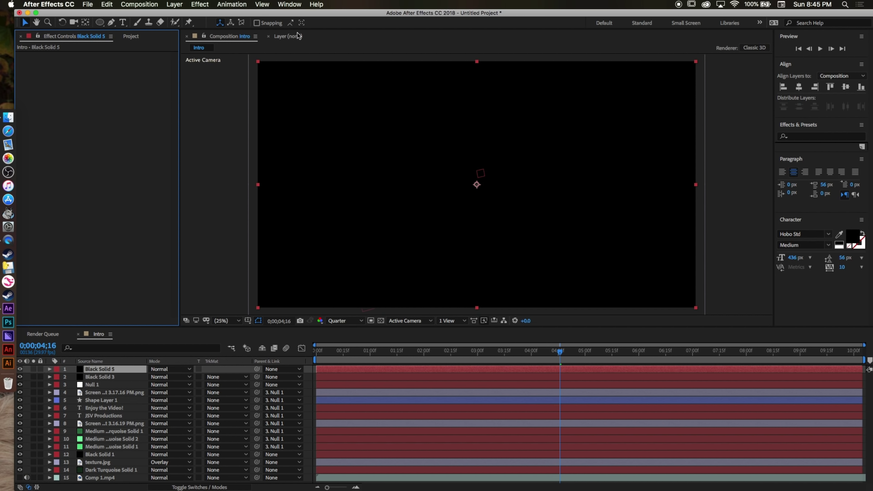
Step: Apply the Generate > Audio Spectrum effect to the new black solid
{"action": "left_click", "coordinate": [200, 4]}
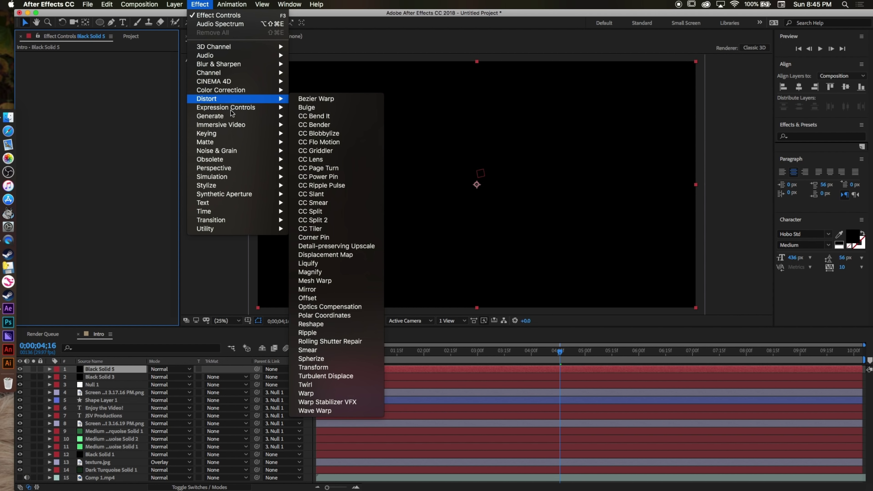
{"action": "mouse_move", "coordinate": [233, 116]}
{"action": "left_click", "coordinate": [315, 135]}
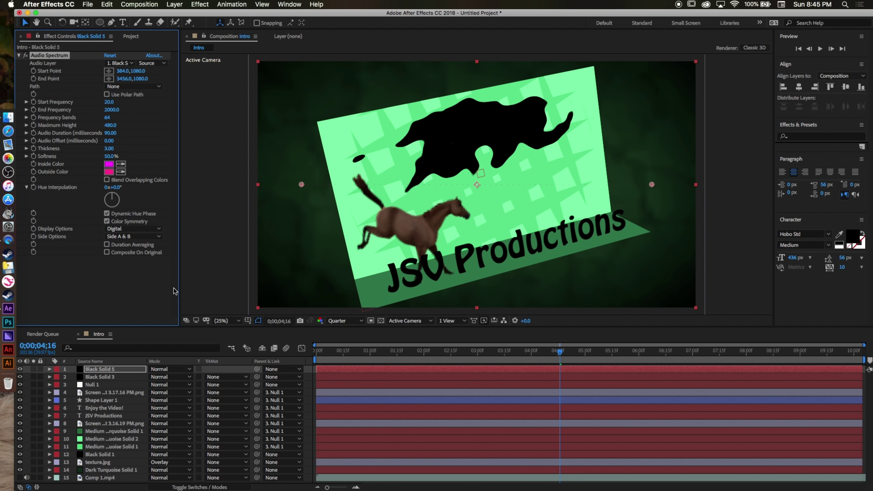
Step: Set the Audio Spectrum's Audio Layer to 15. Comp 1.mp4 and Start Frequency to 1.0
{"action": "left_click", "coordinate": [128, 63]}
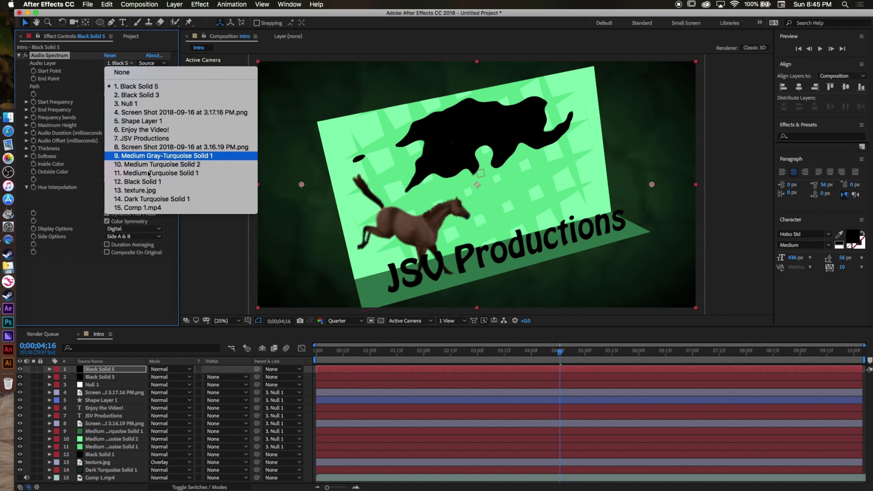
{"action": "left_click", "coordinate": [151, 208]}
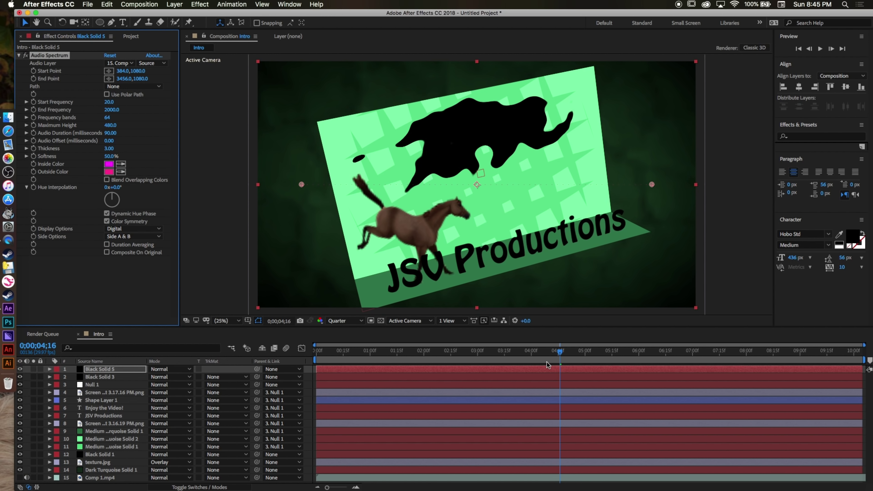
{"action": "left_click_drag", "start_coordinate": [551, 350], "coordinate": [418, 351]}
{"action": "left_click", "coordinate": [107, 102]}
{"action": "type", "text": "1"}
{"action": "key", "text": "Return"}
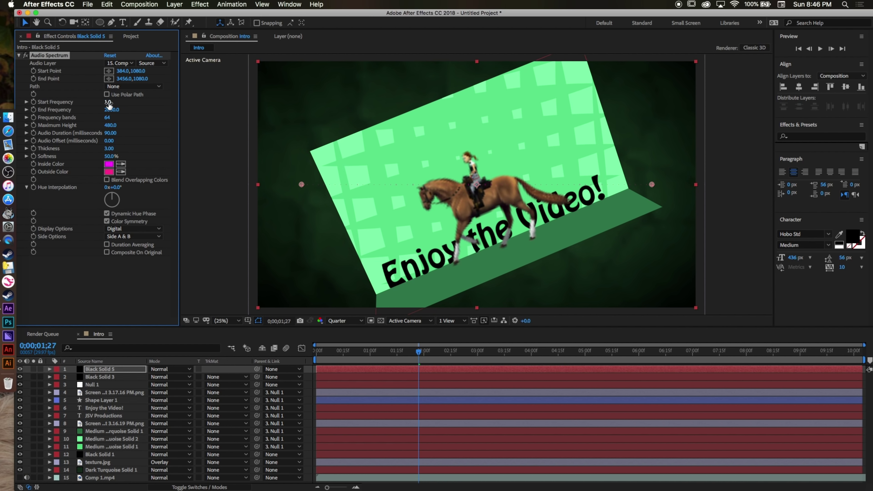
Step: Preview the audio spectrum playing over the intro
{"action": "left_click_drag", "start_coordinate": [110, 124], "coordinate": [188, 121]}
{"action": "left_click", "coordinate": [318, 350]}
{"action": "key", "text": "space"}
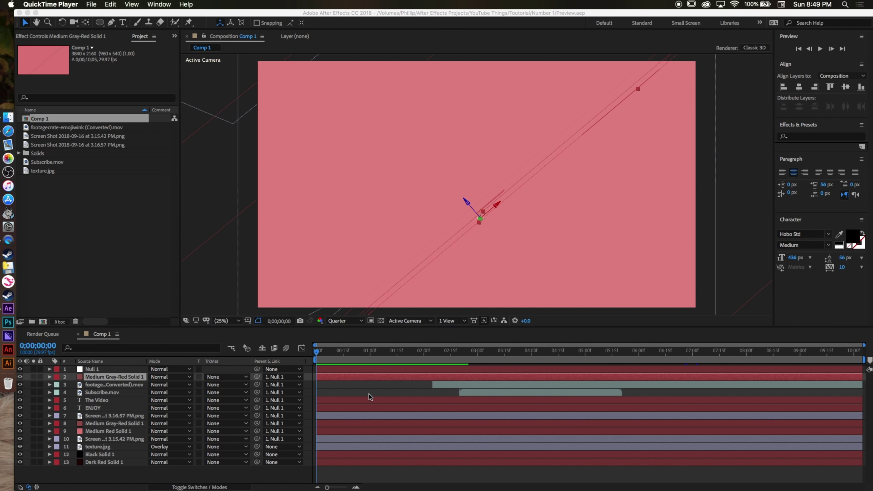
Step: Scrub Preview.aep's Comp 1 end card back and forth to check the emoji, Subscribe button and THE VIDEO text
{"action": "left_click", "coordinate": [369, 395]}
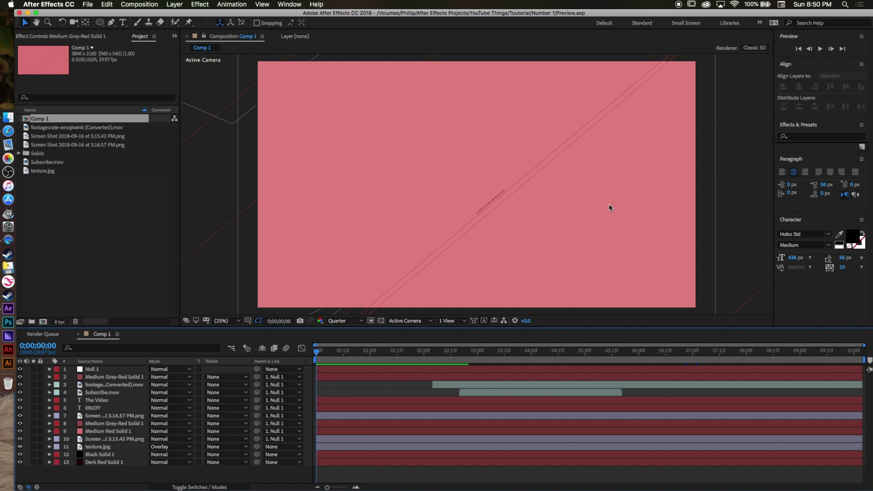
{"action": "left_click_drag", "start_coordinate": [317, 350], "coordinate": [571, 351]}
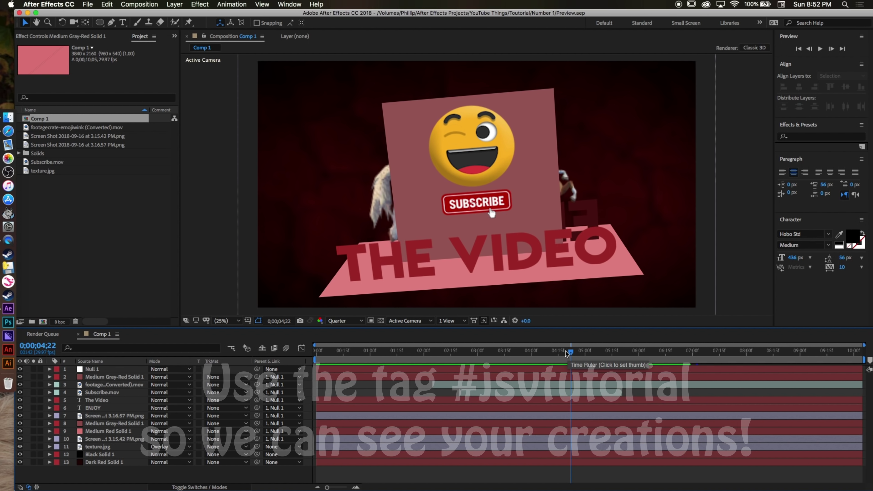
{"action": "left_click_drag", "start_coordinate": [572, 352], "coordinate": [467, 356]}
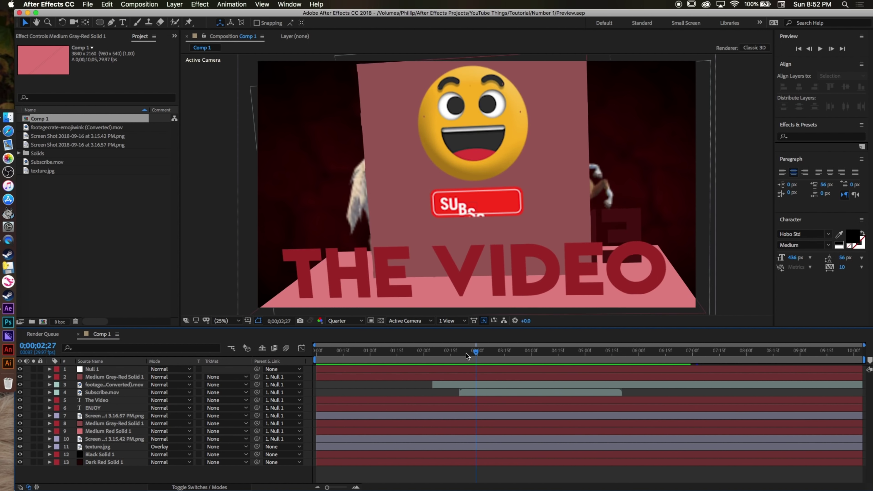